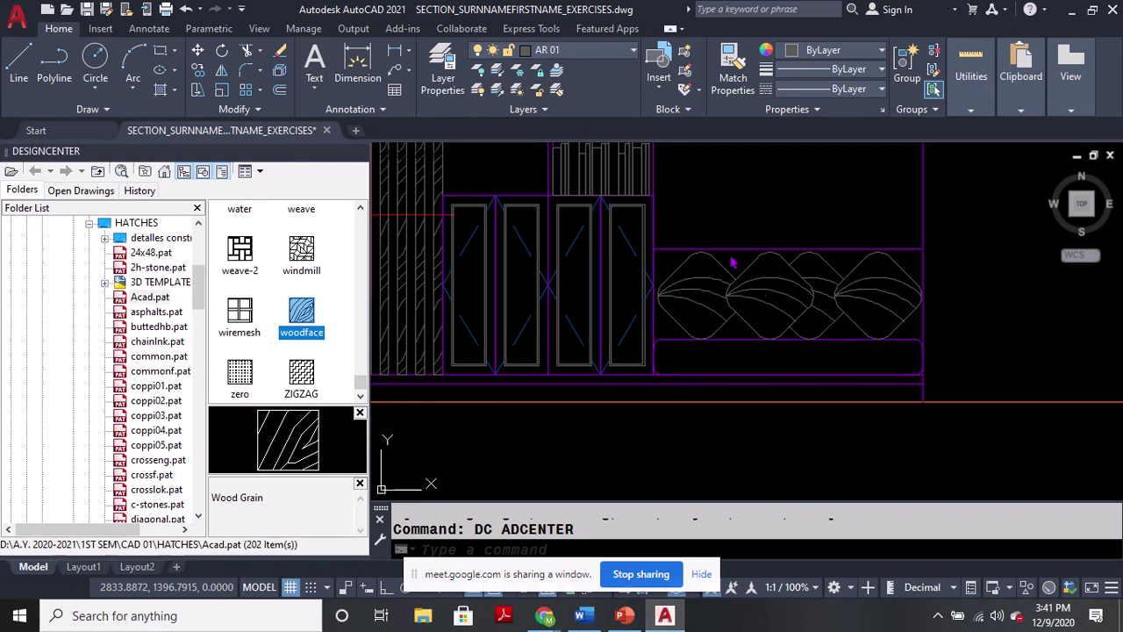
# Fill the gaps around the scallop shapes in the headboard panel with the woodface hatch and close DesignCenter.
pyautogui.moveTo(733, 262); pyautogui.dragTo(730, 258)
pyautogui.click(736, 258)
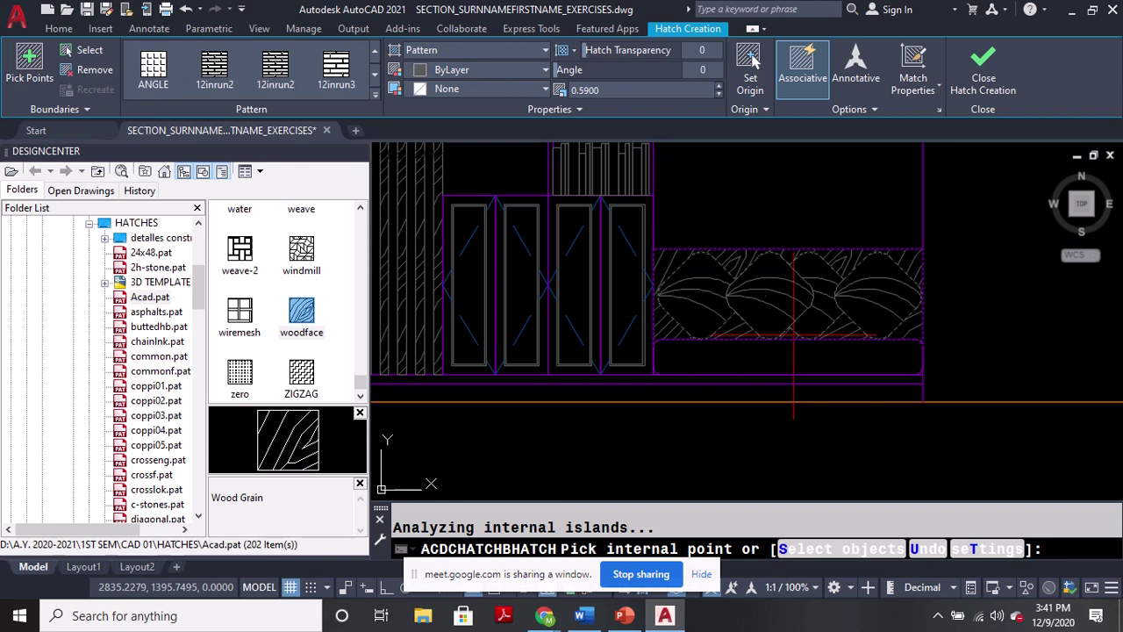
pyautogui.press('Return')
pyautogui.scroll(-1, 584, 343)
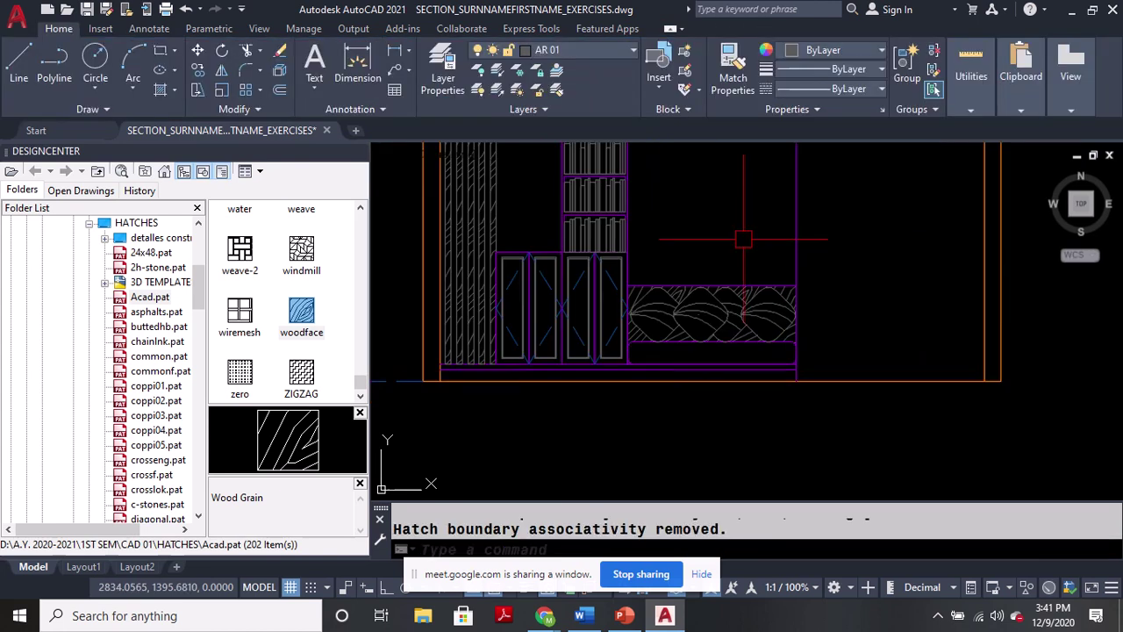
pyautogui.moveTo(771, 191); pyautogui.dragTo(748, 305, button='middle')
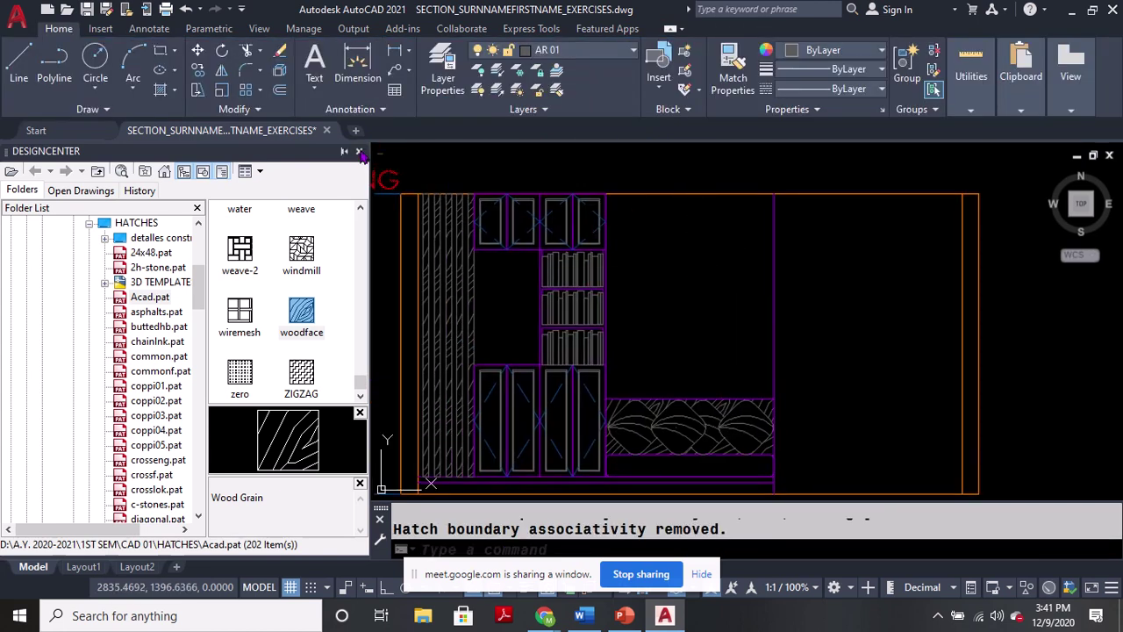
pyautogui.click(362, 152)
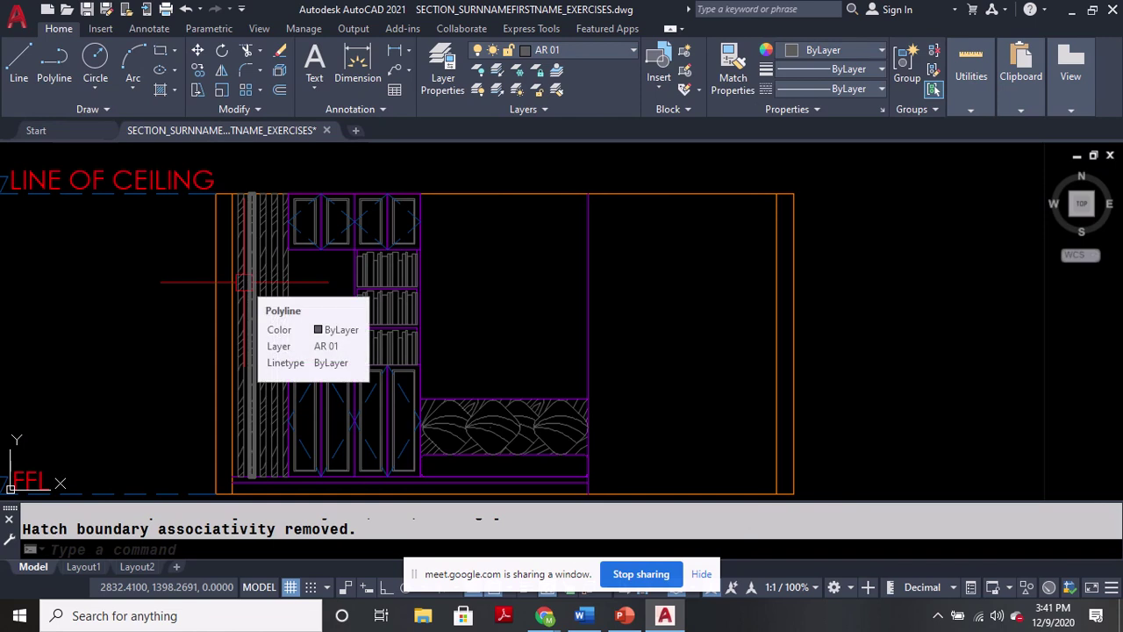
# Open the drawing's external references with the XREF command.
pyautogui.write('ER')
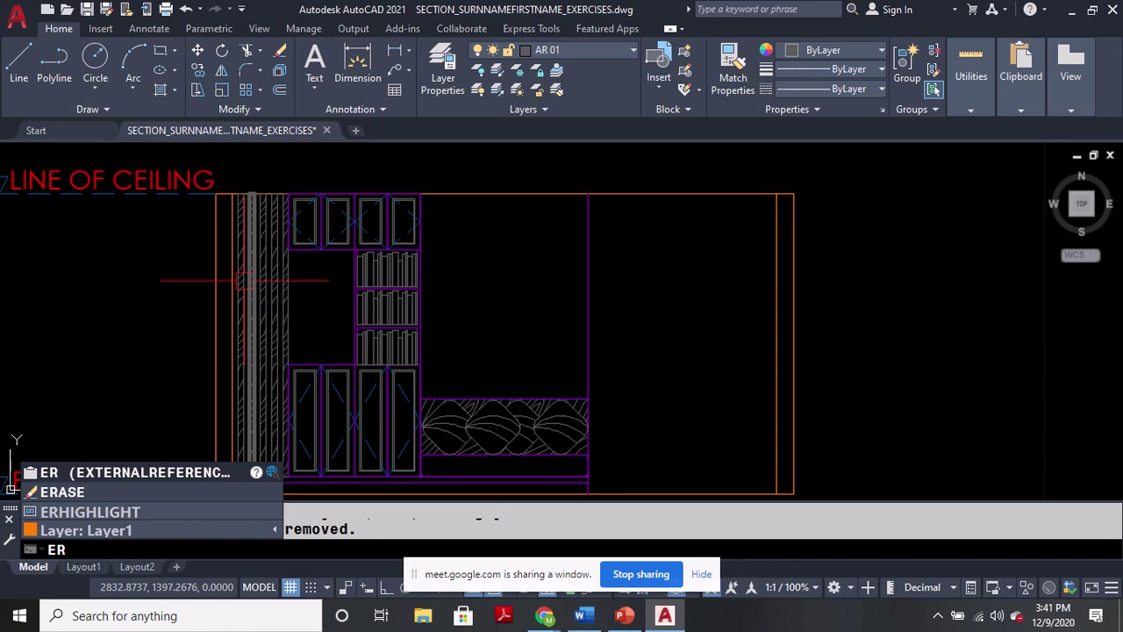
pyautogui.press('Escape')
pyautogui.write('X')
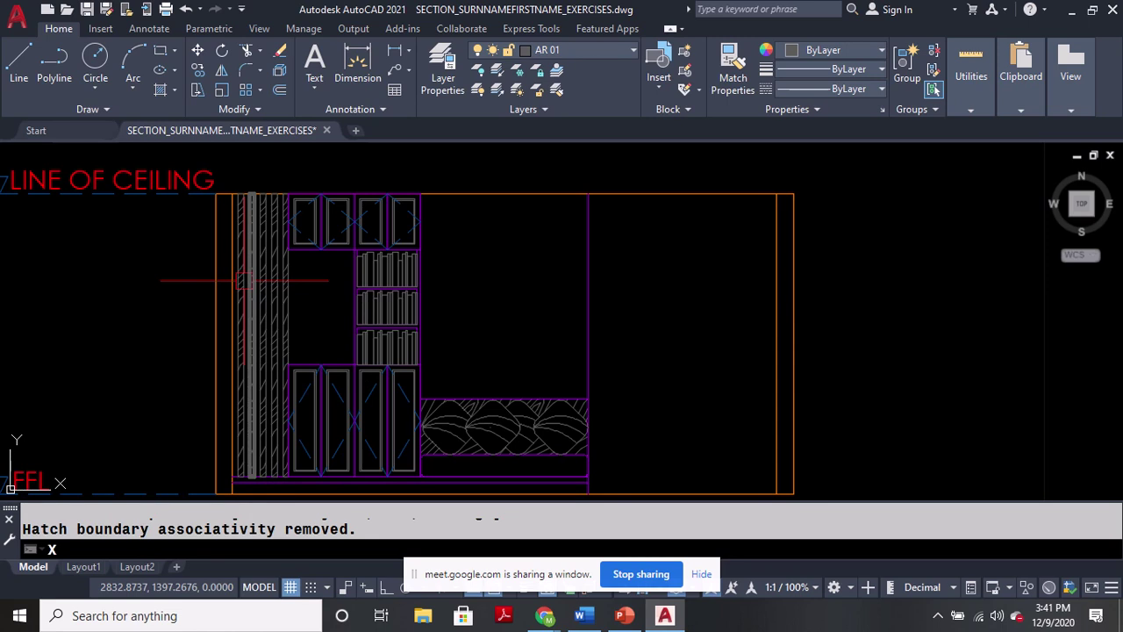
pyautogui.write('REF')
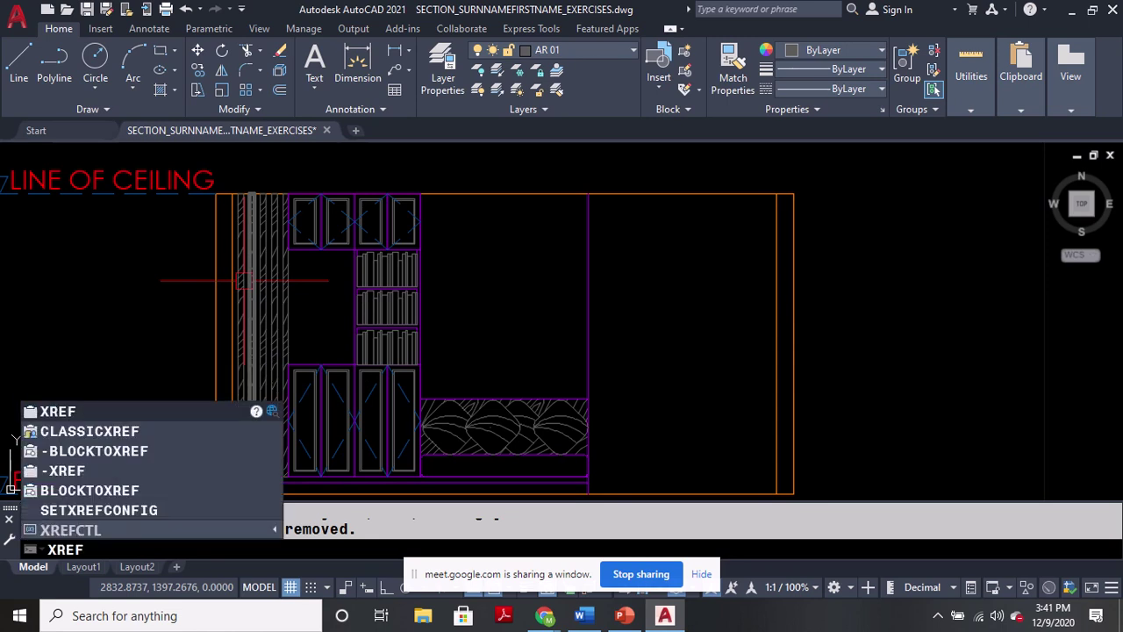
pyautogui.press('Return')
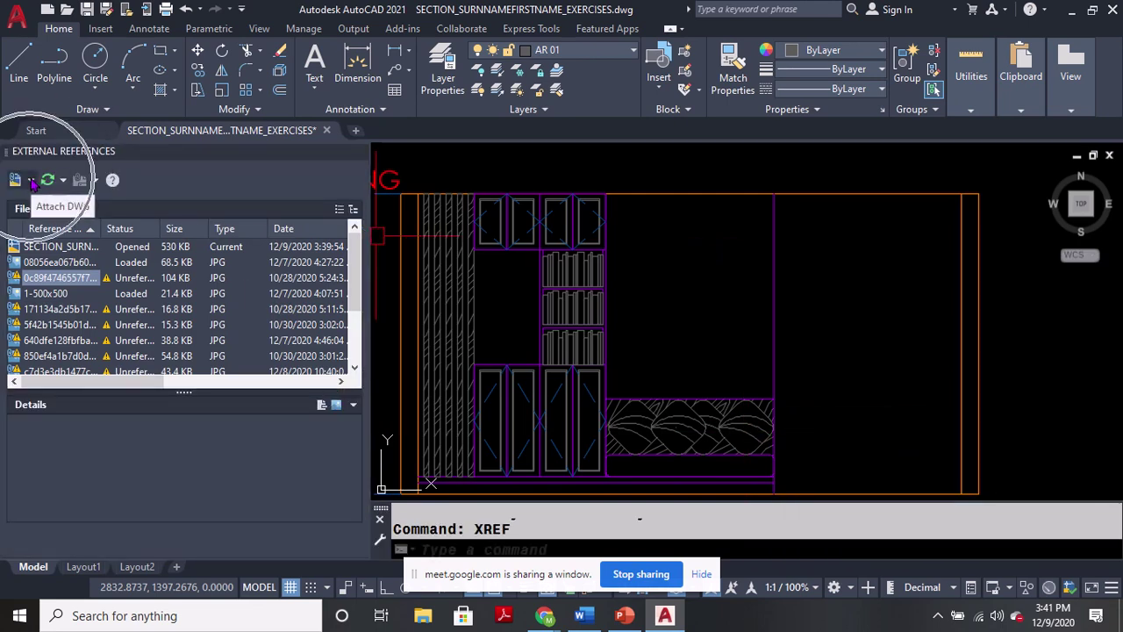
# Attach the MODULE 09 image d650af0fc2be7ed16eec1598a444c1aa with a relative path and on-screen insertion point and scale.
pyautogui.click(31, 180)
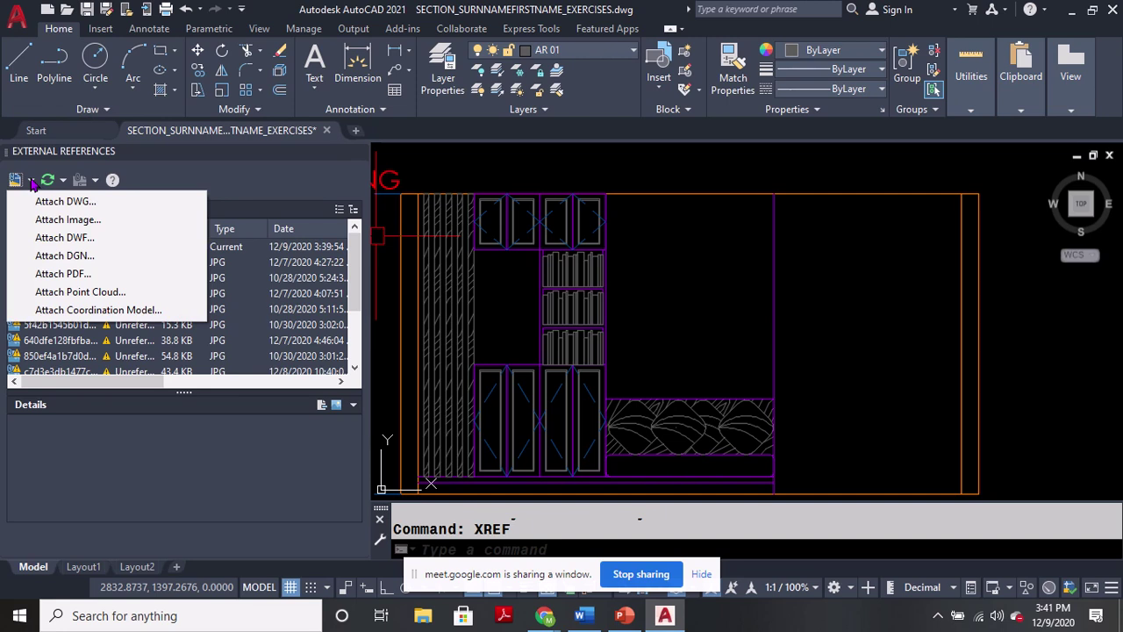
pyautogui.click(99, 221)
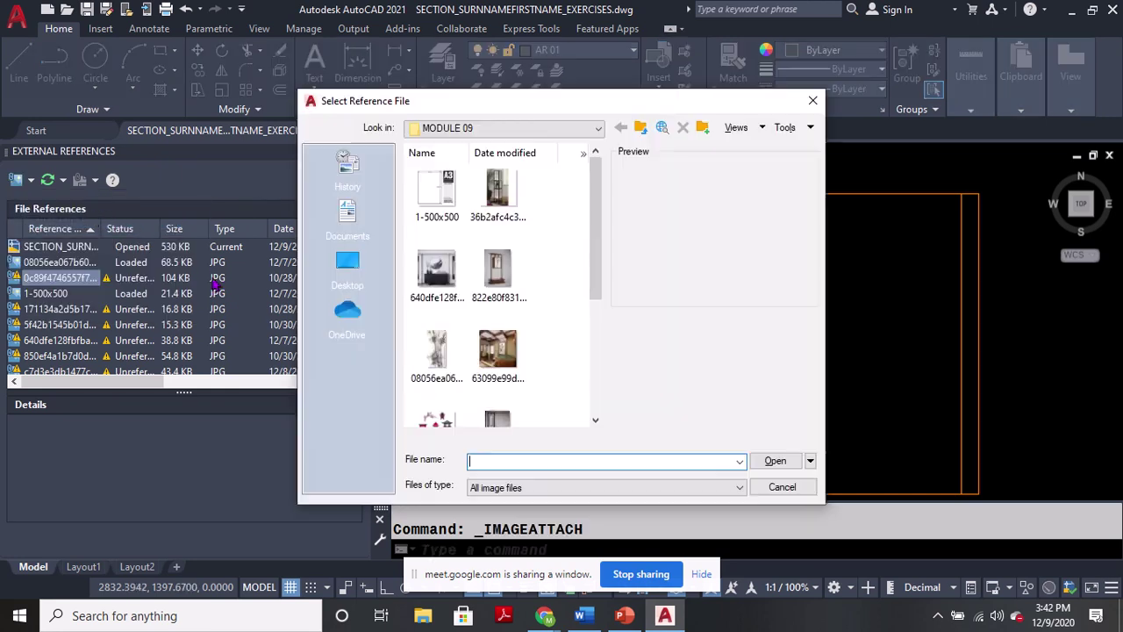
pyautogui.moveTo(602, 175); pyautogui.dragTo(583, 309)
pyautogui.click(501, 297)
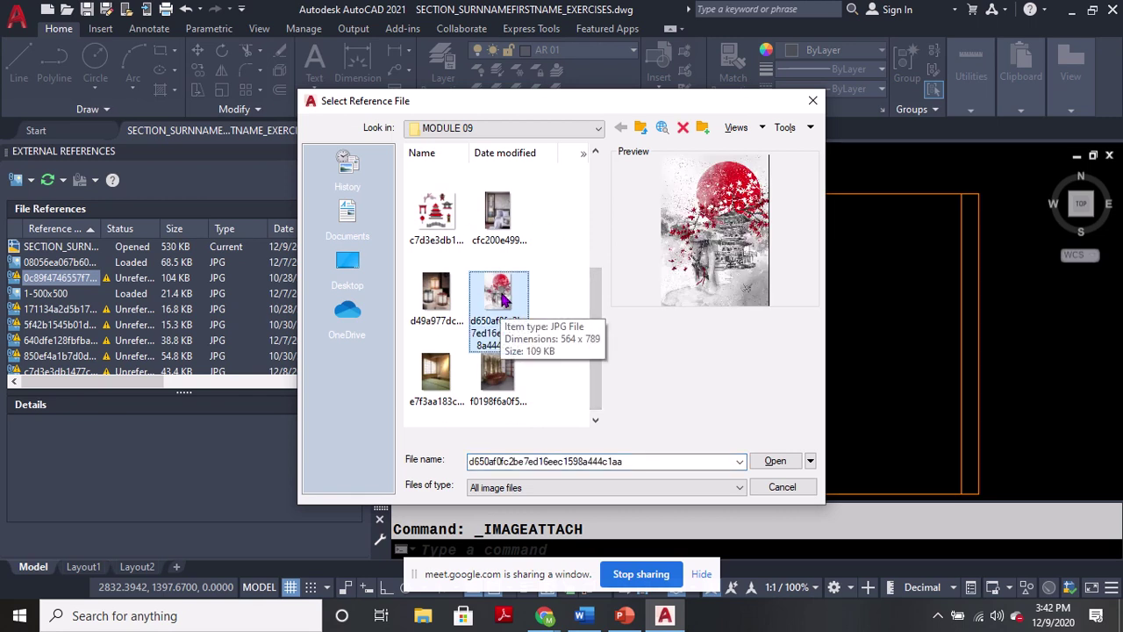
pyautogui.click(773, 461)
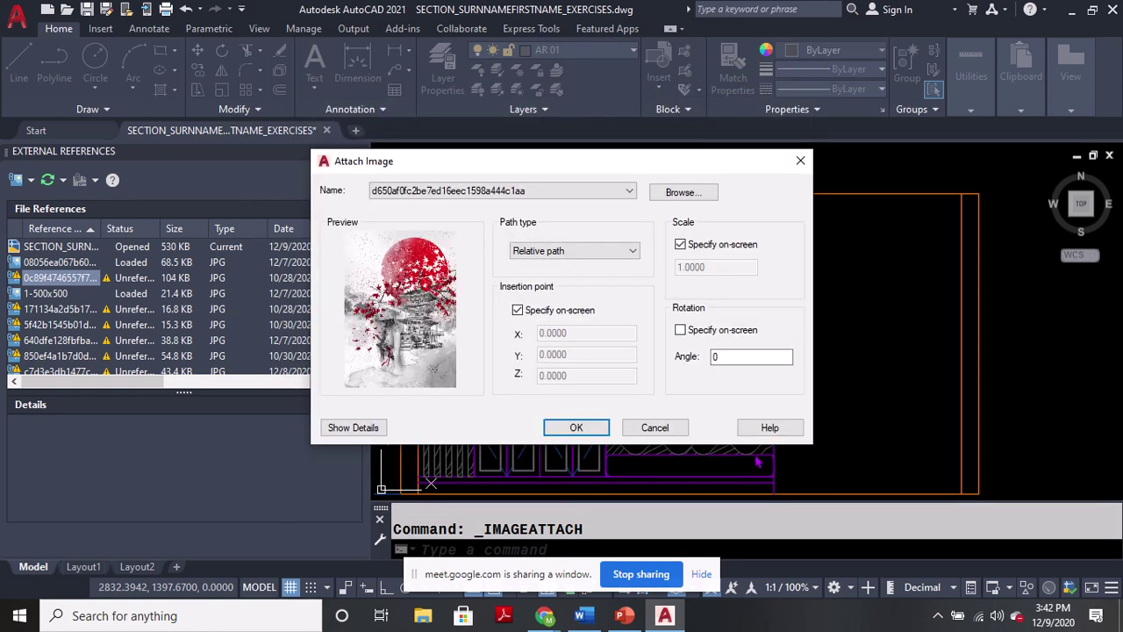
pyautogui.click(577, 428)
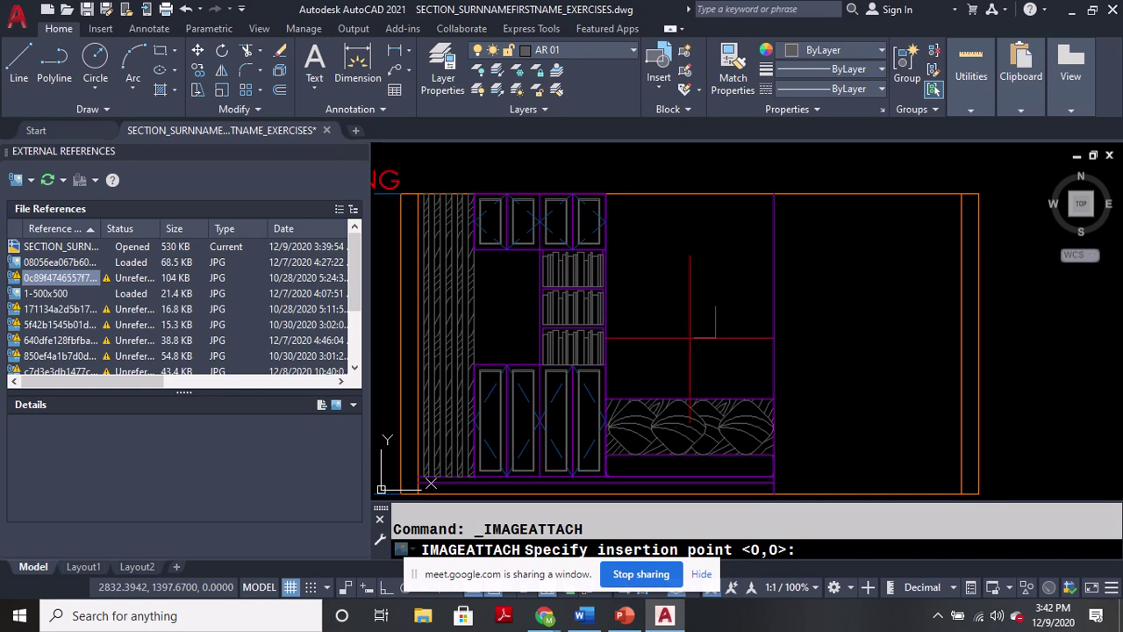
# Place the image in the empty wall area above the headboard panel and enlarge it to just under half that area's width.
pyautogui.click(631, 355)
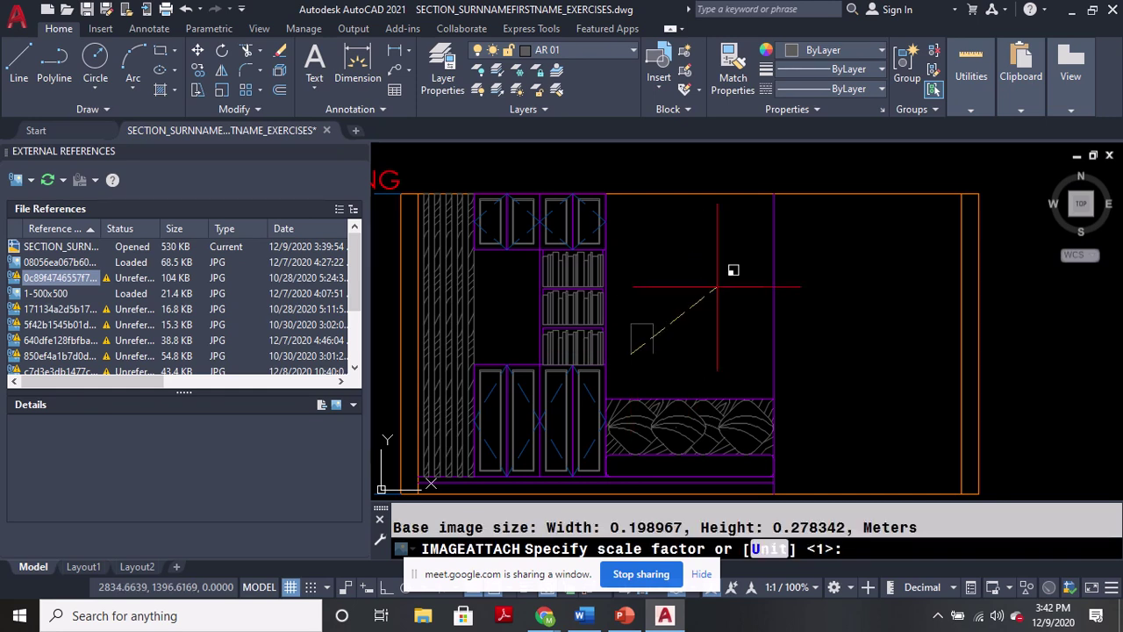
pyautogui.click(616, 361)
pyautogui.scroll(2, 615, 361)
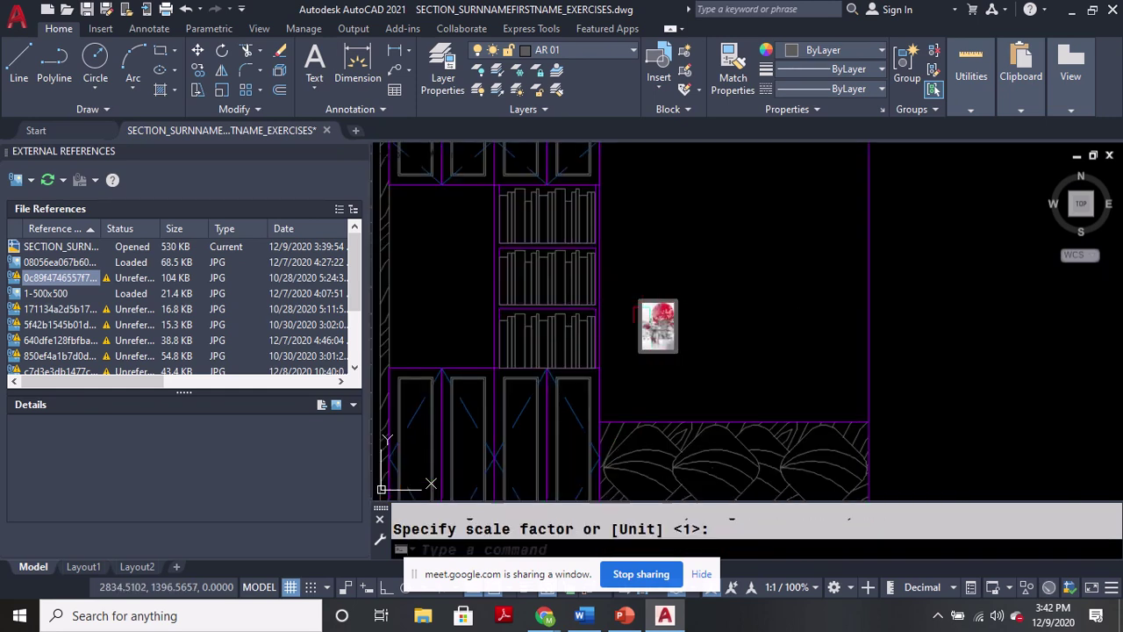
pyautogui.scroll(-2, 654, 320)
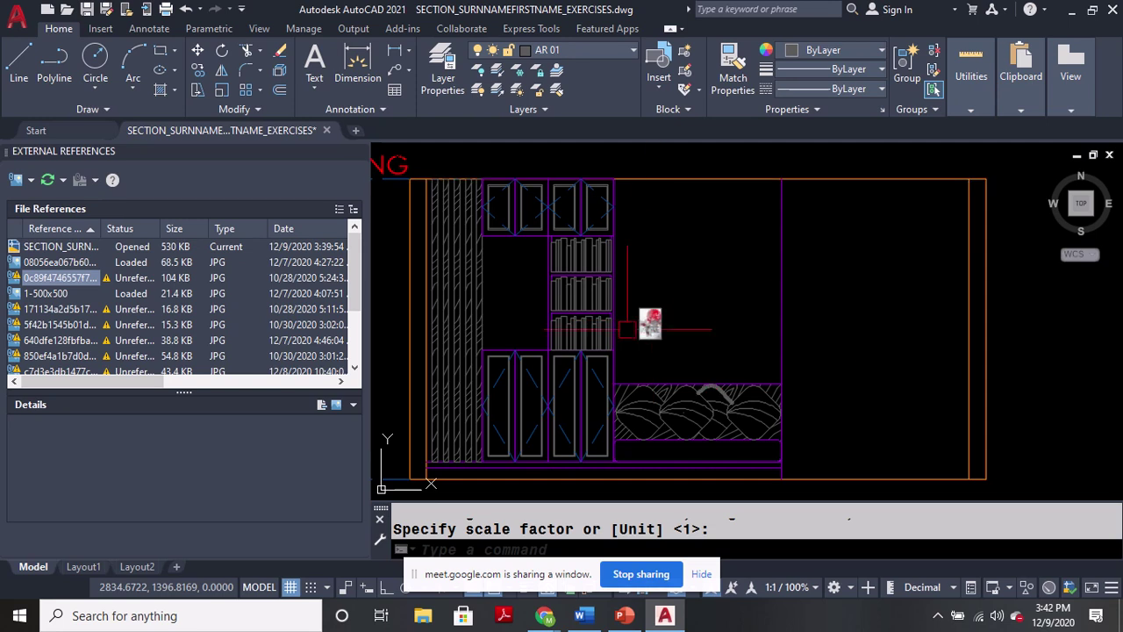
pyautogui.press('Escape')
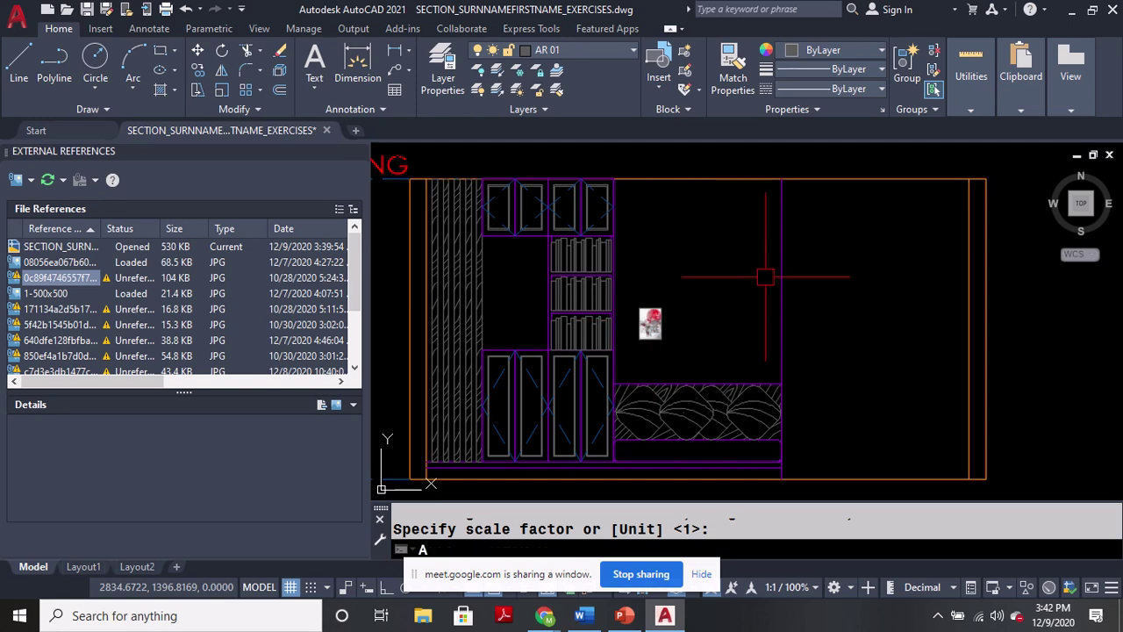
pyautogui.click(647, 321)
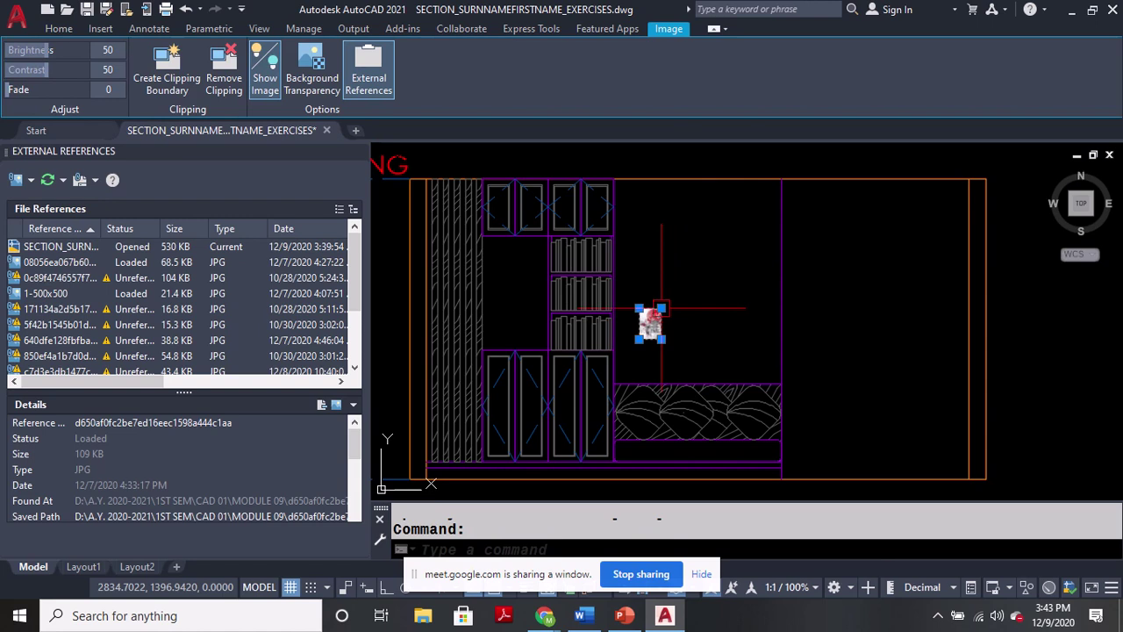
pyautogui.click(662, 309)
pyautogui.press('Escape')
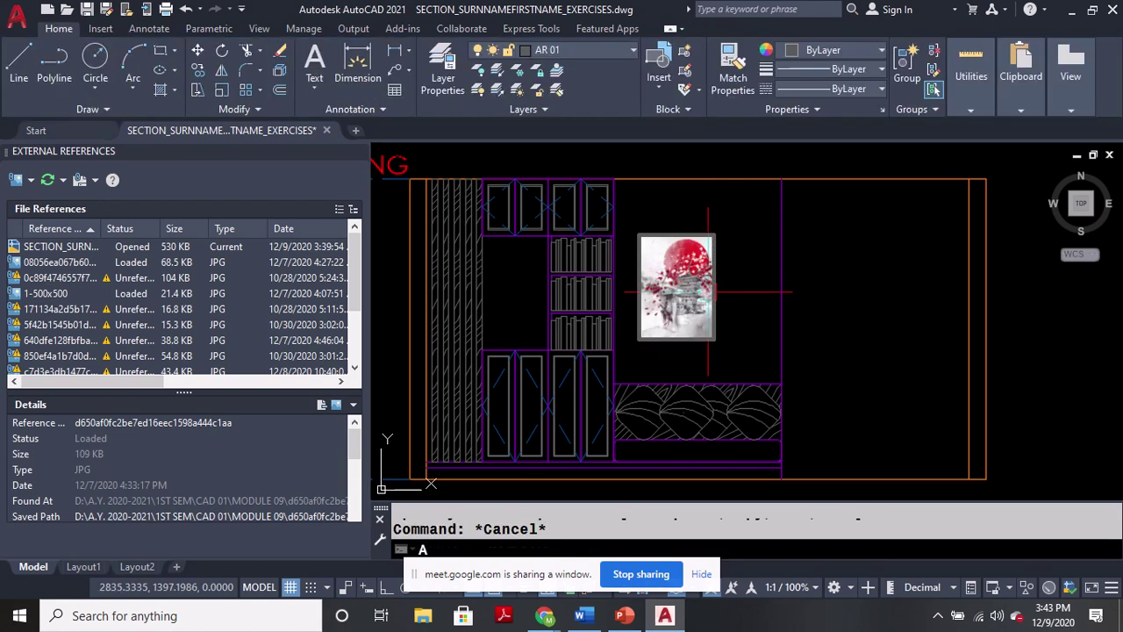
# Align the image's two top corners with the top corners of the empty wall area, scaling it to the alignment points.
pyautogui.write('AL')
pyautogui.press('Return')
pyautogui.click(674, 239)
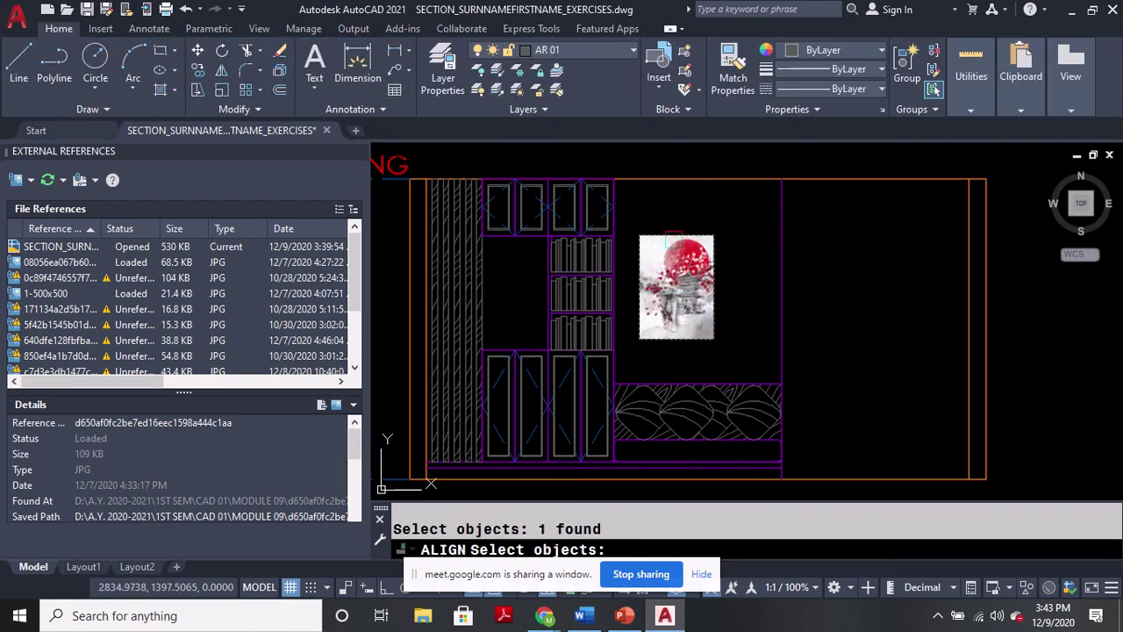
pyautogui.press('Return')
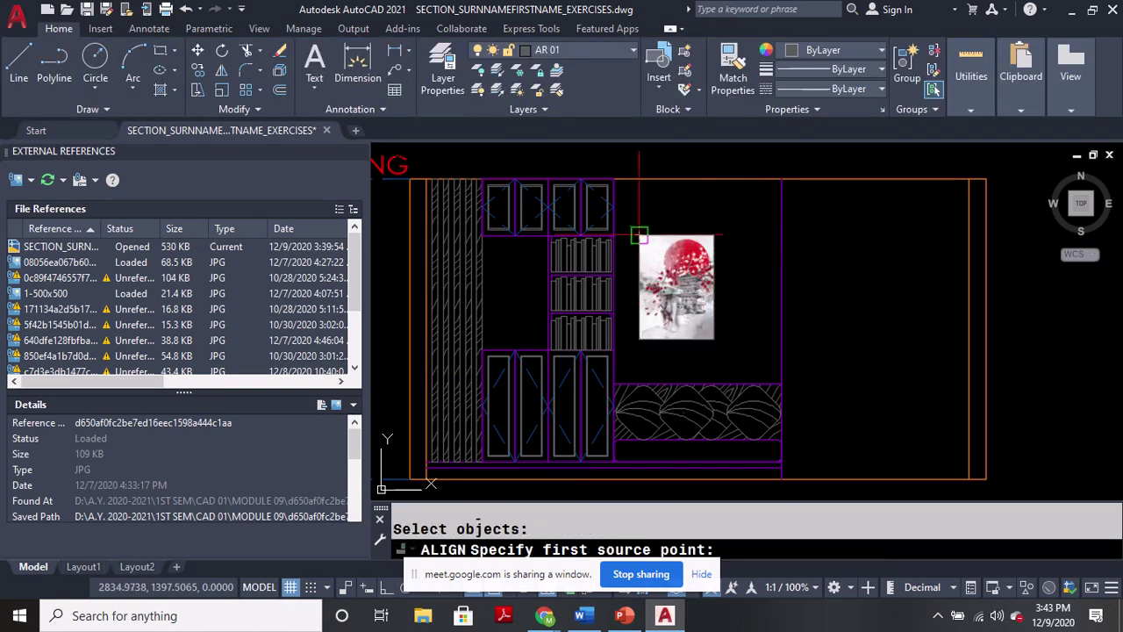
pyautogui.click(639, 235)
pyautogui.click(614, 180)
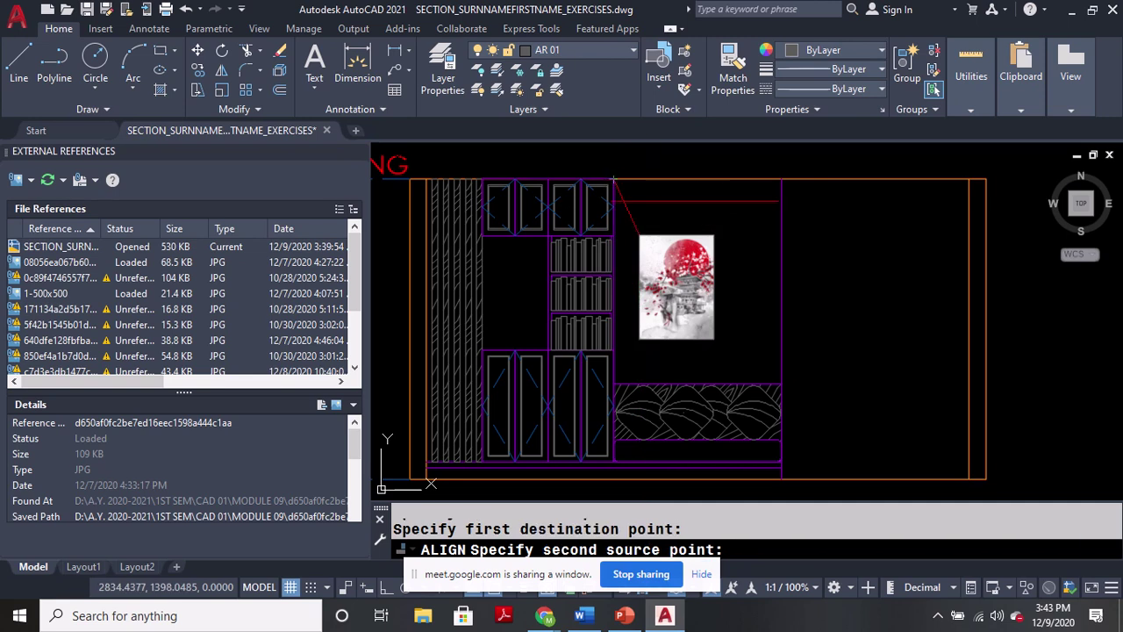
pyautogui.click(714, 235)
pyautogui.click(781, 180)
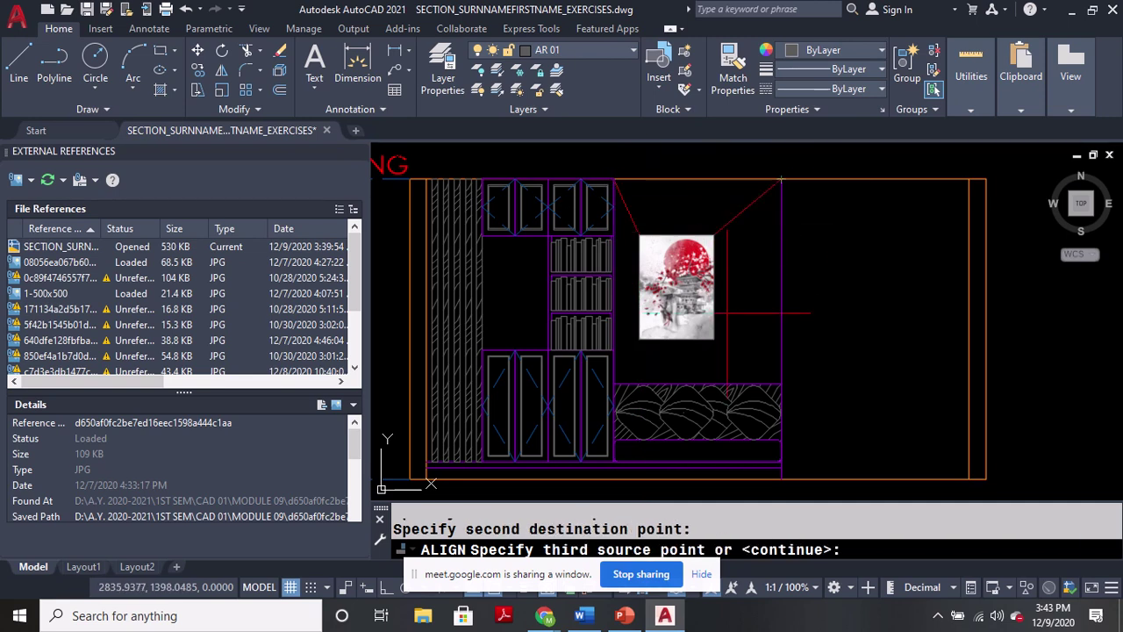
pyautogui.press('Return')
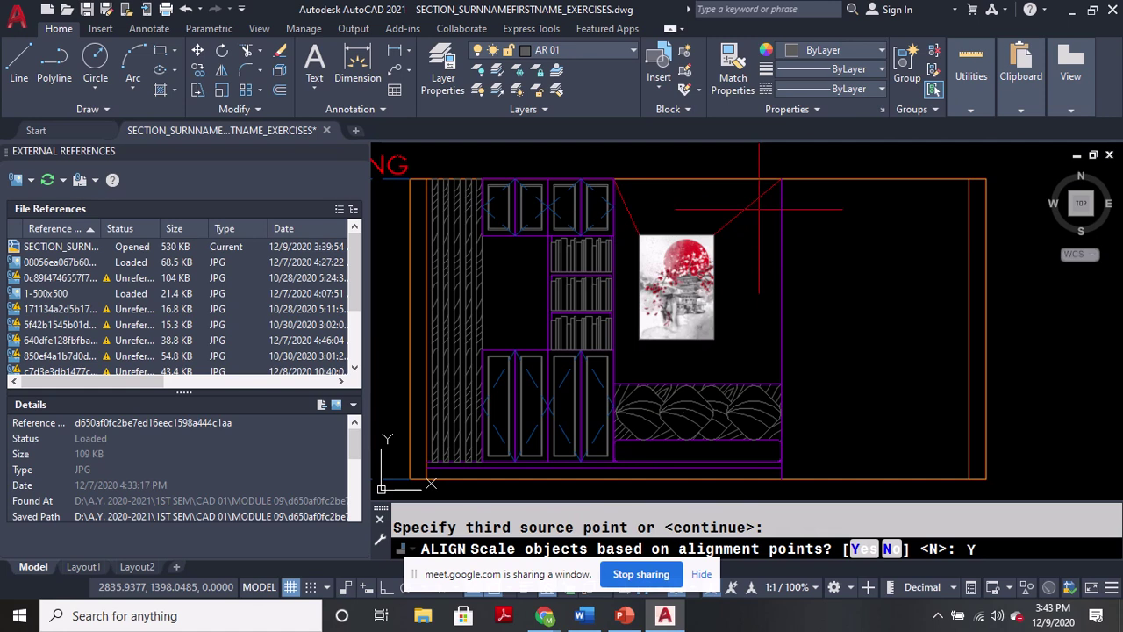
pyautogui.write('Y')
pyautogui.press('Return')
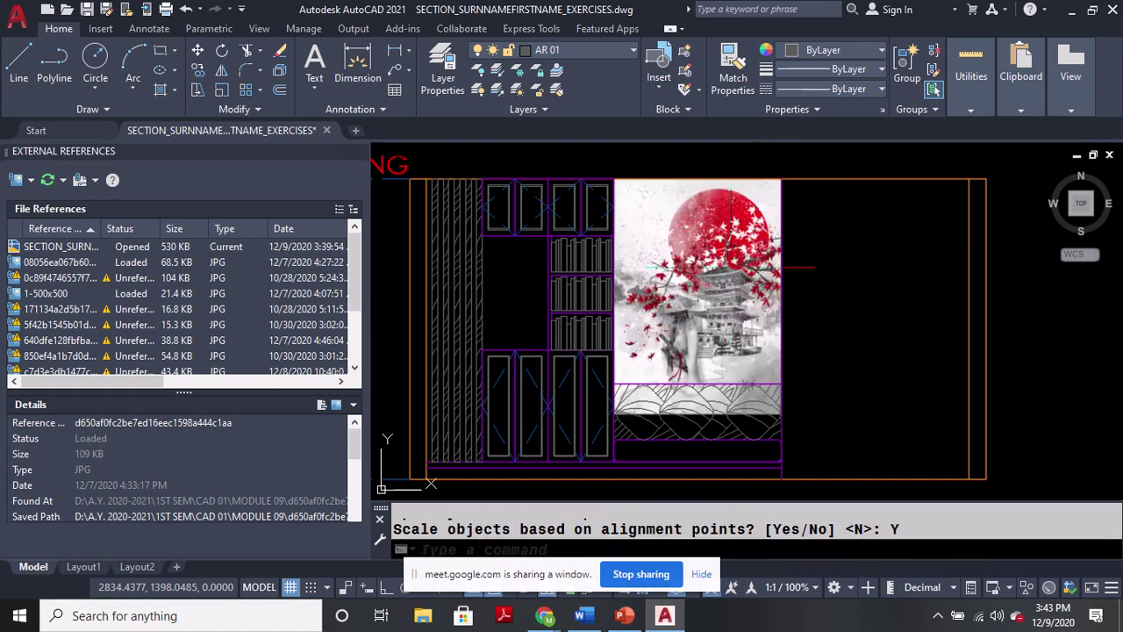
# Clip the image with a rectangular boundary from its top-left corner to the lower-right corner of the wall area above the headboard.
pyautogui.scroll(4, 681, 395)
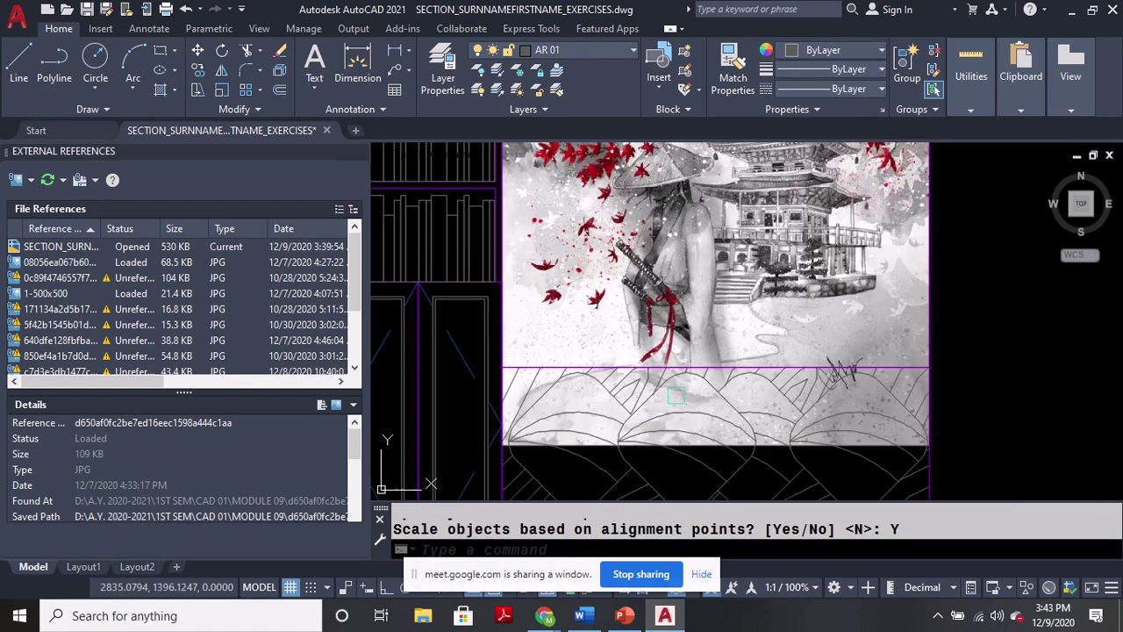
pyautogui.scroll(-4, 677, 399)
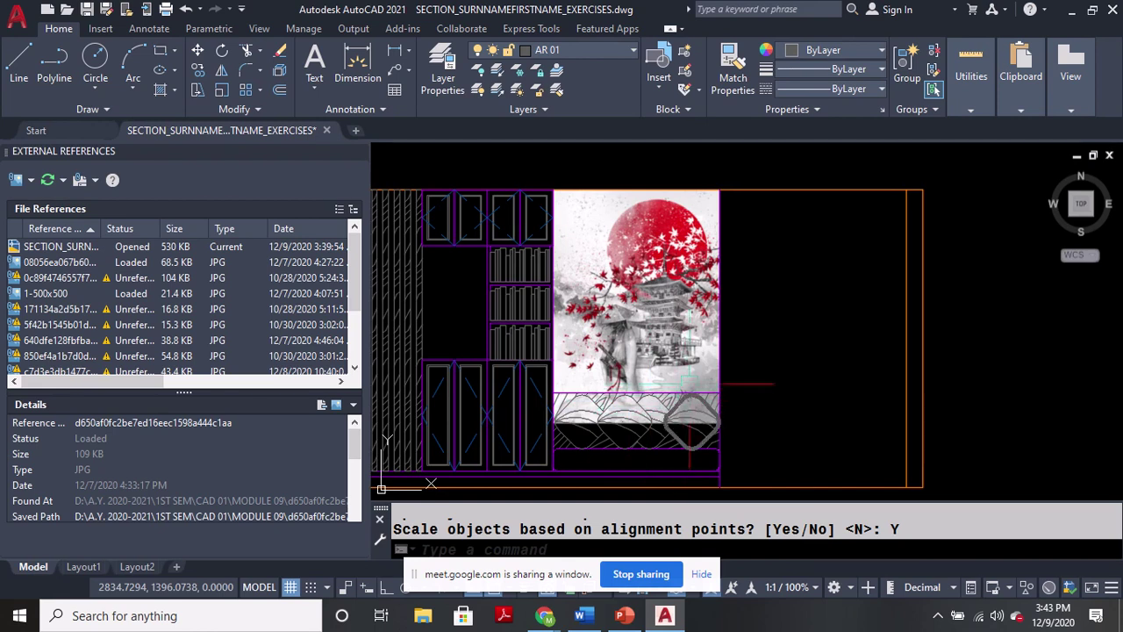
pyautogui.click(727, 288)
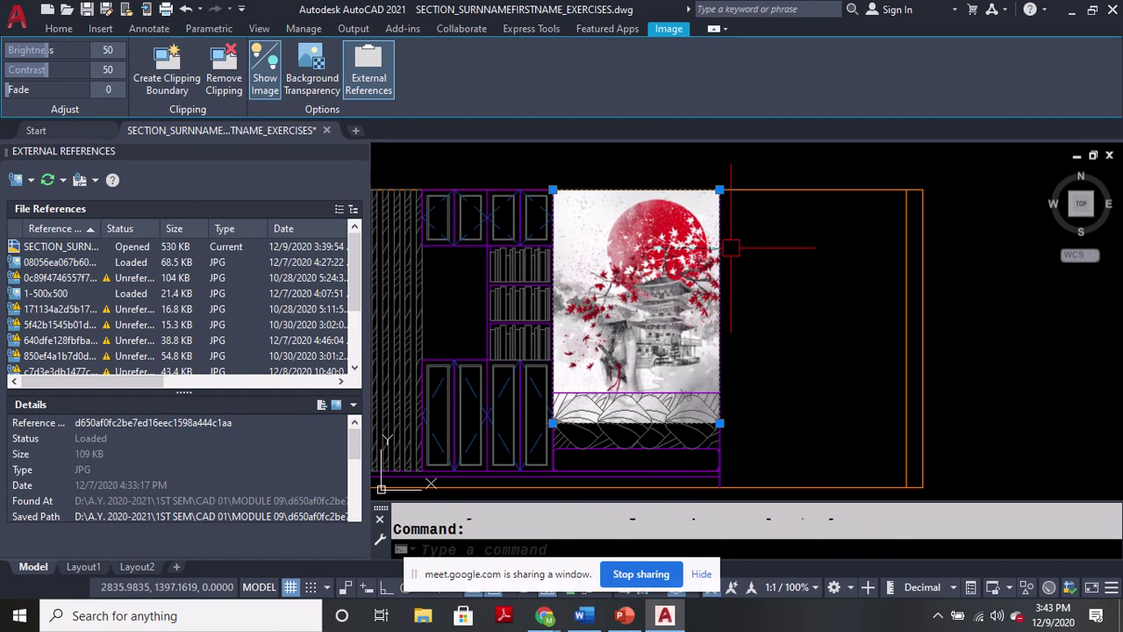
pyautogui.click(160, 81)
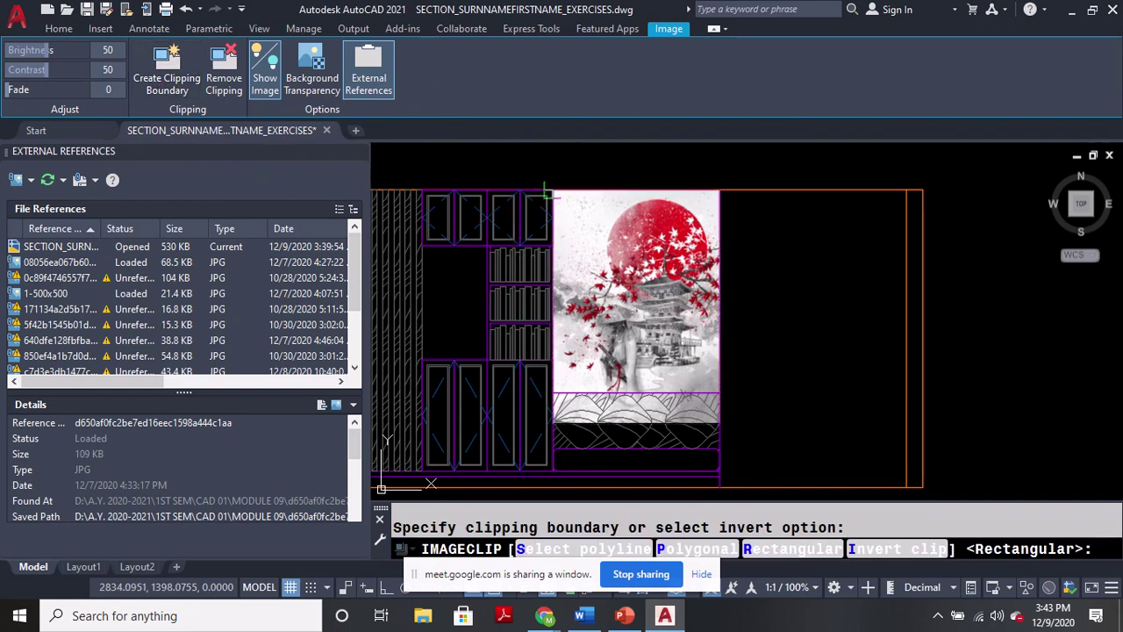
pyautogui.click(553, 190)
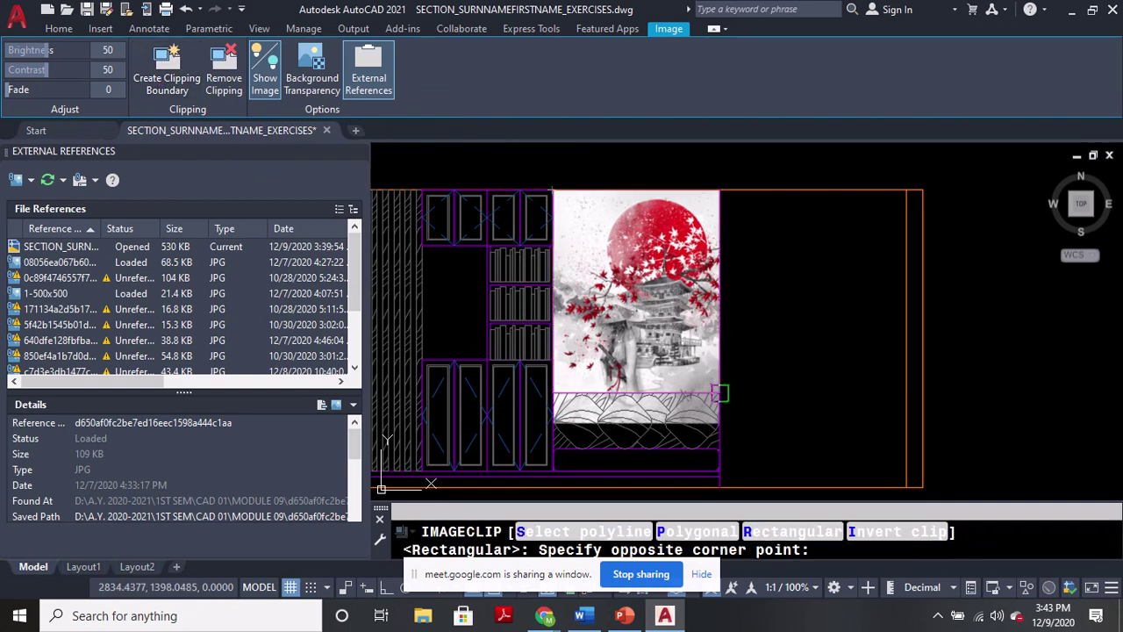
pyautogui.click(719, 393)
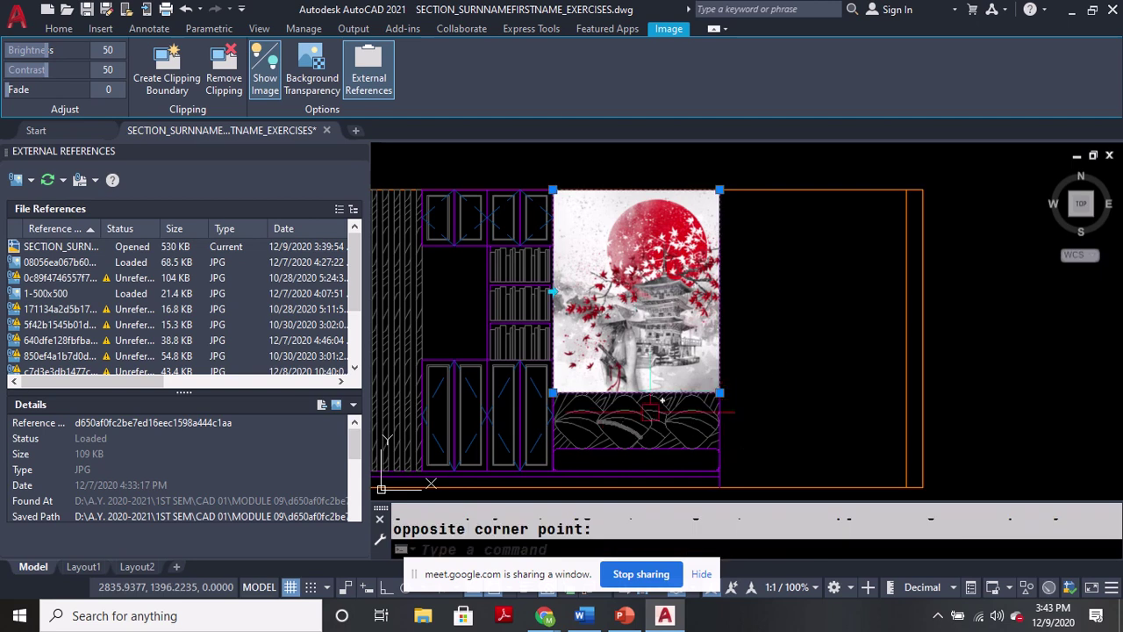
pyautogui.press('Escape')
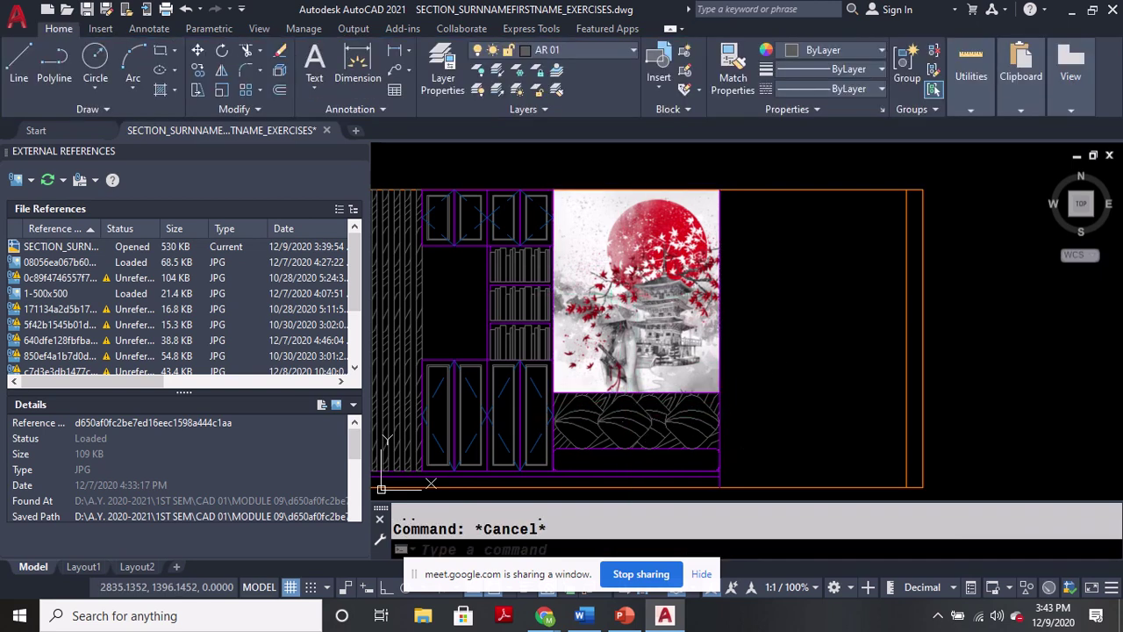
pyautogui.moveTo(642, 337); pyautogui.dragTo(690, 354, button='middle')
pyautogui.scroll(-2, 662, 324)
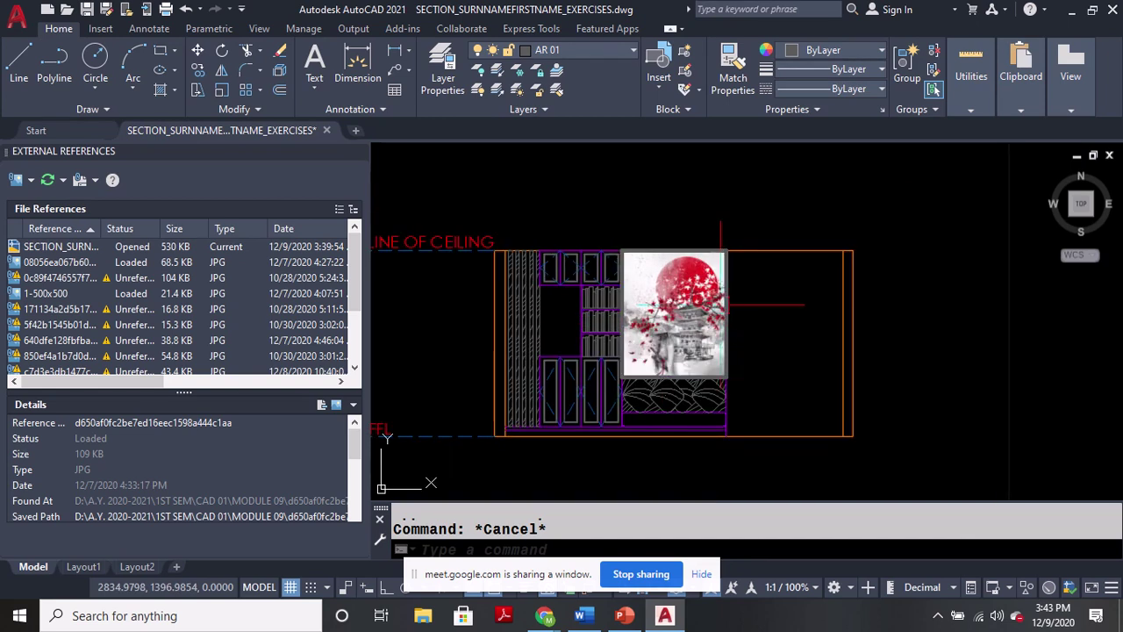
pyautogui.scroll(-2, 722, 312)
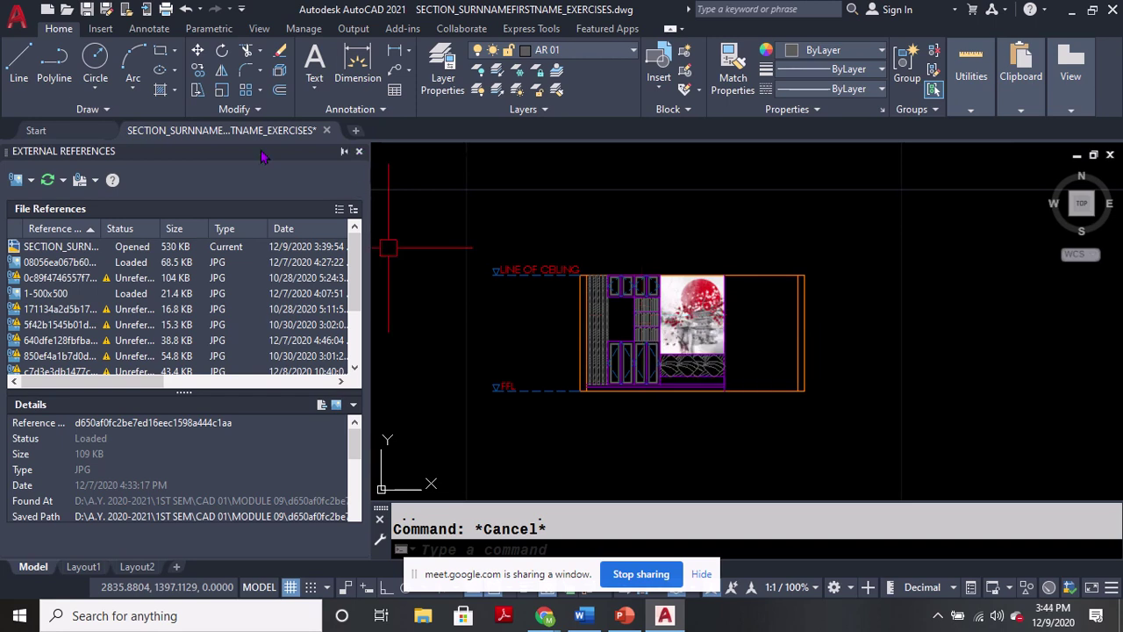
pyautogui.scroll(-4, 746, 299)
pyautogui.moveTo(632, 294); pyautogui.dragTo(887, 292, button='middle')
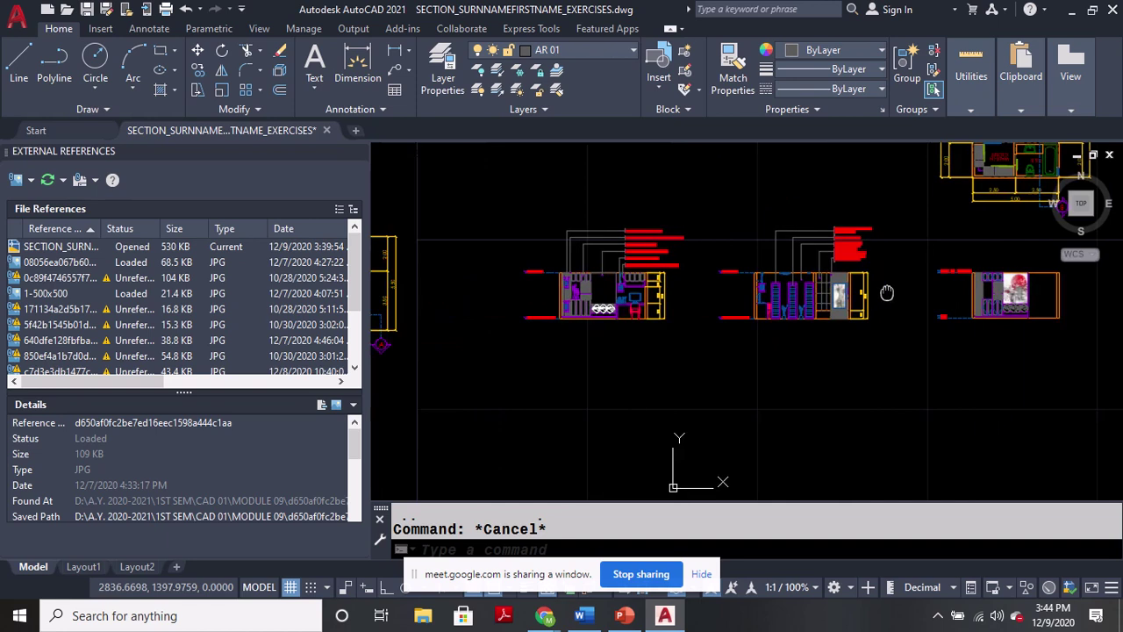
# Attach the torii gate and pagoda image c7d3e3db1477cd126a76603a29130429 from the MODULE 09 folder.
pyautogui.scroll(8, 692, 305)
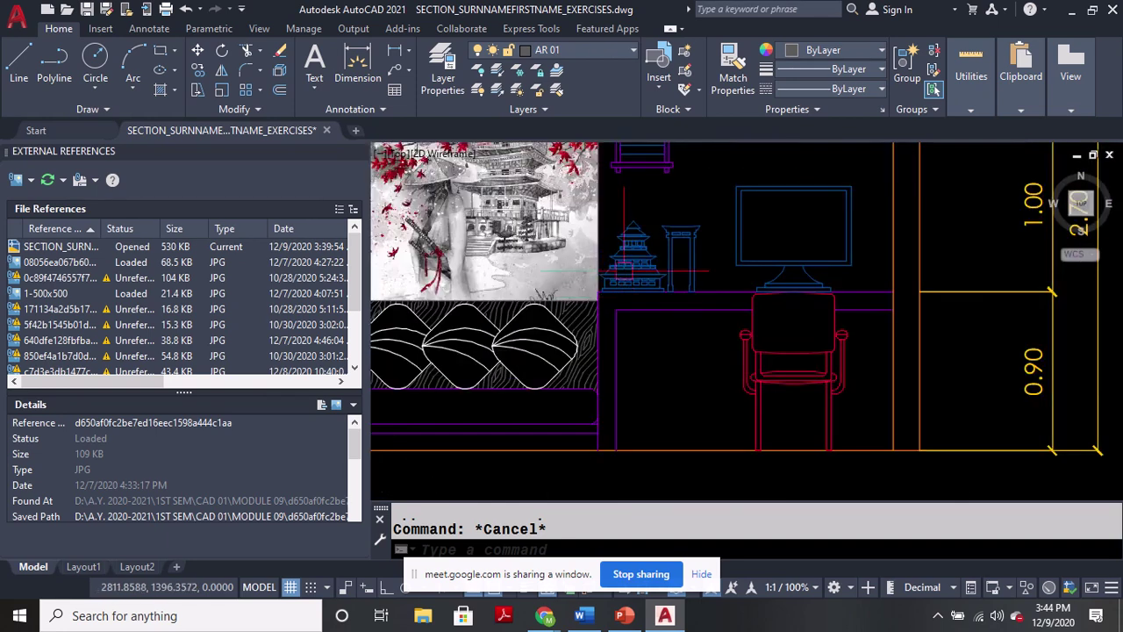
pyautogui.scroll(5, 624, 269)
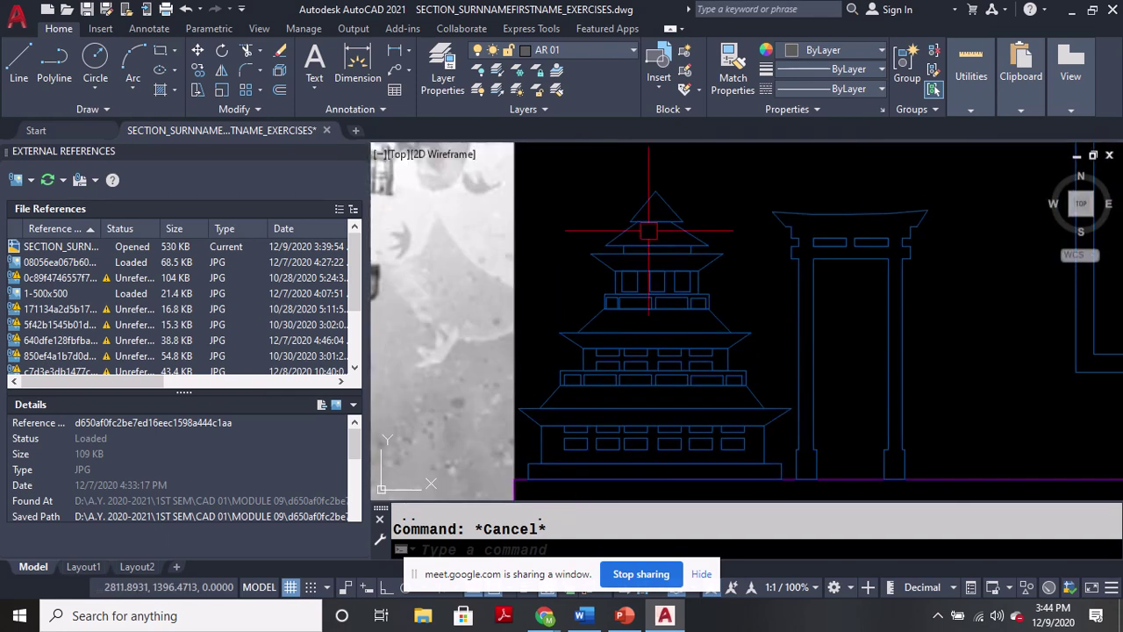
pyautogui.scroll(-2, 662, 249)
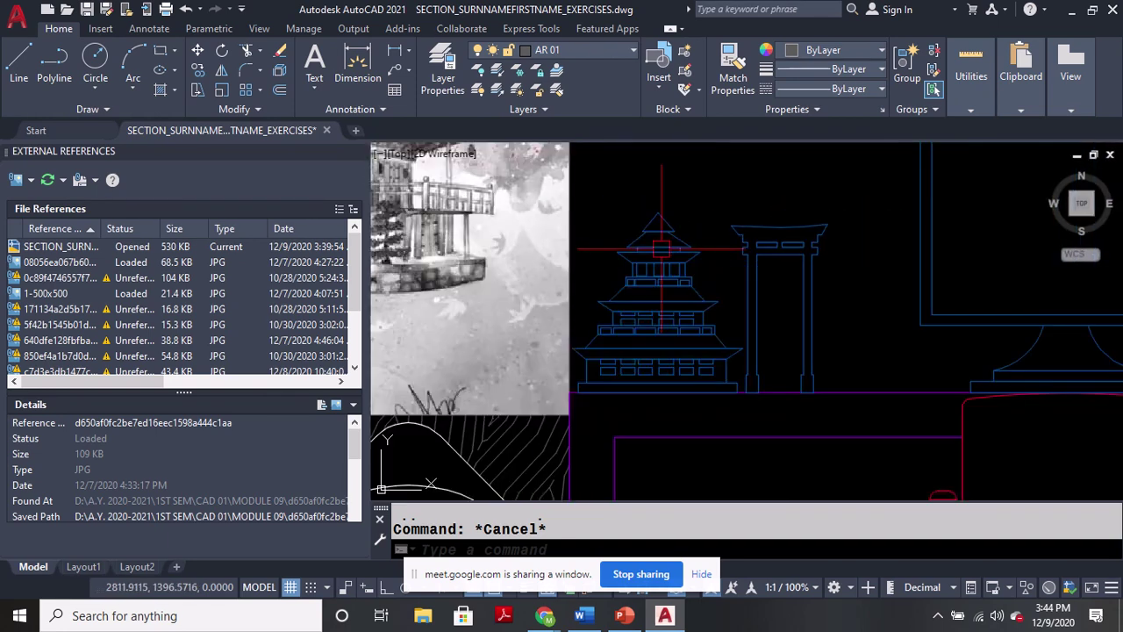
pyautogui.click(15, 181)
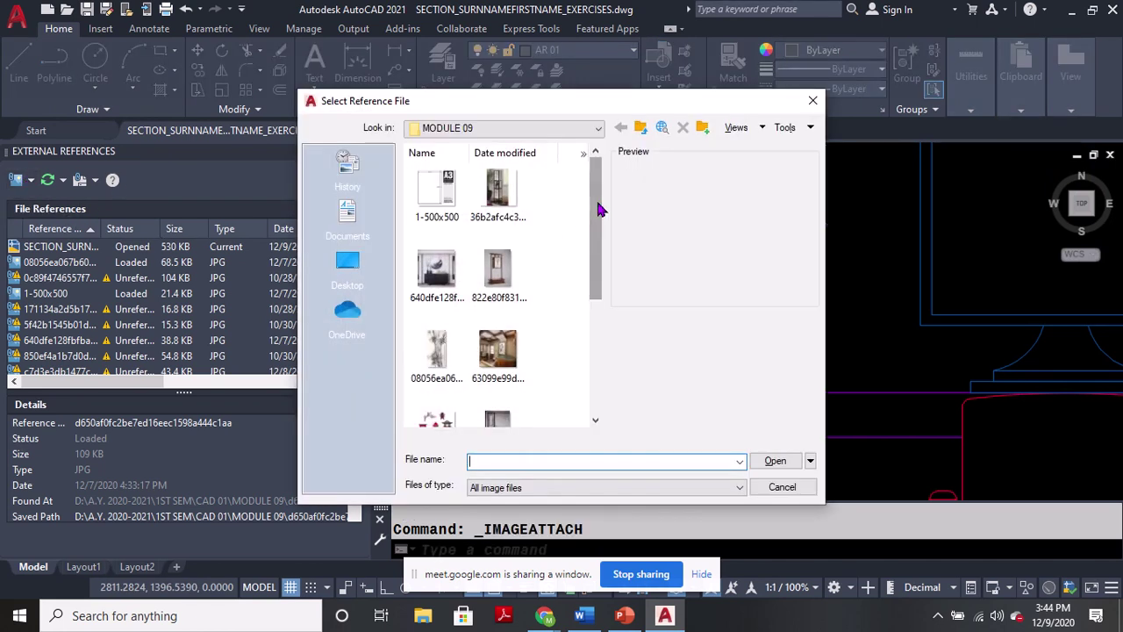
pyautogui.scroll(-2, 602, 208)
pyautogui.click(436, 338)
pyautogui.click(775, 460)
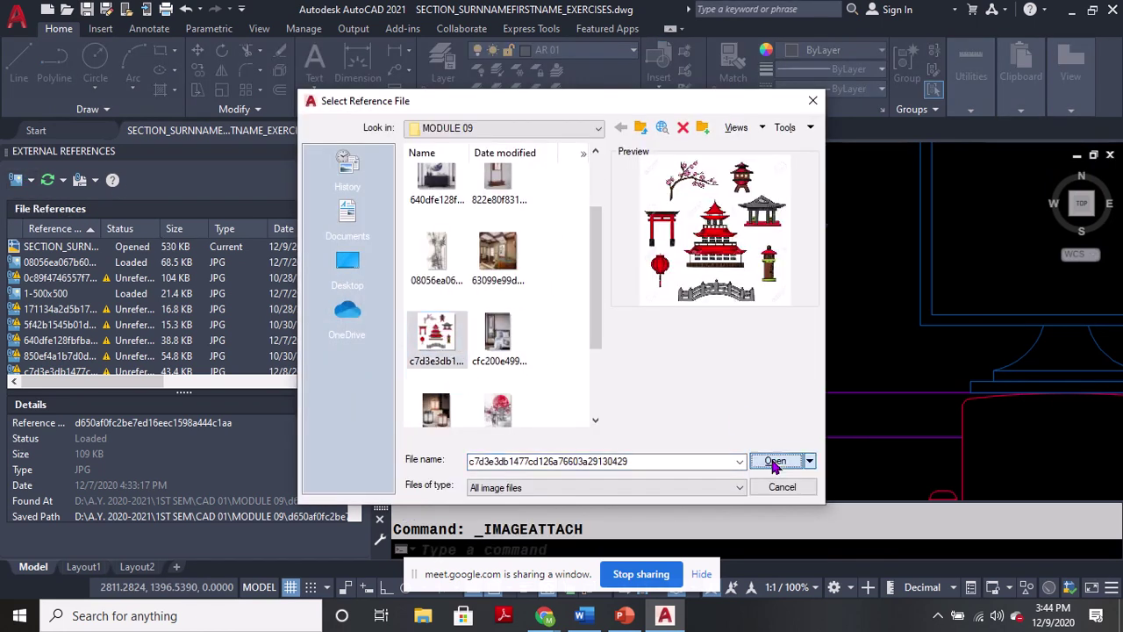
pyautogui.click(593, 428)
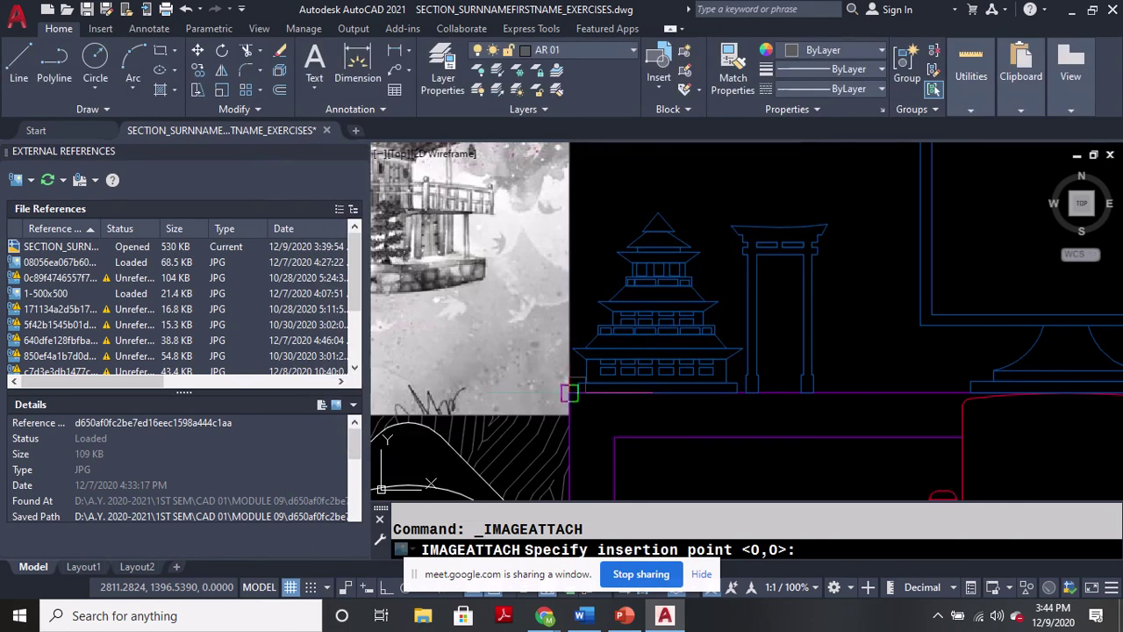
# Place the attached image in the empty space beside the elevation's 2.70 height dimension at the default scale.
pyautogui.scroll(-4, 558, 365)
pyautogui.scroll(1, 737, 358)
pyautogui.scroll(2, 784, 378)
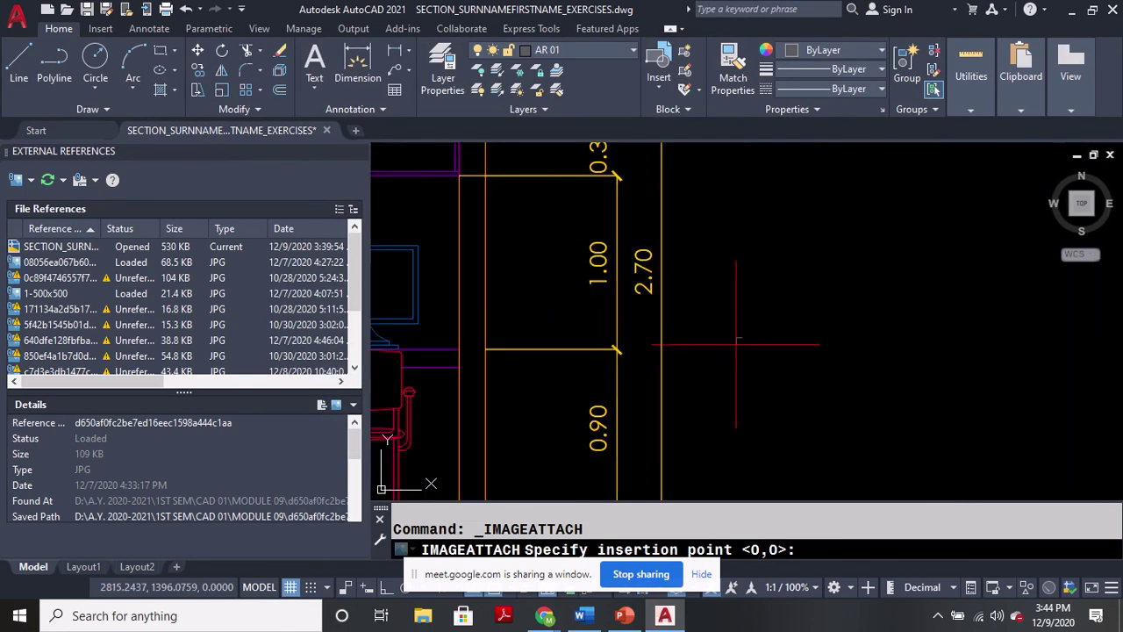
pyautogui.click(741, 339)
pyautogui.press('Return')
# Enlarge the placed image from its corner to about two-thirds of the elevation's height.
pyautogui.scroll(2, 753, 357)
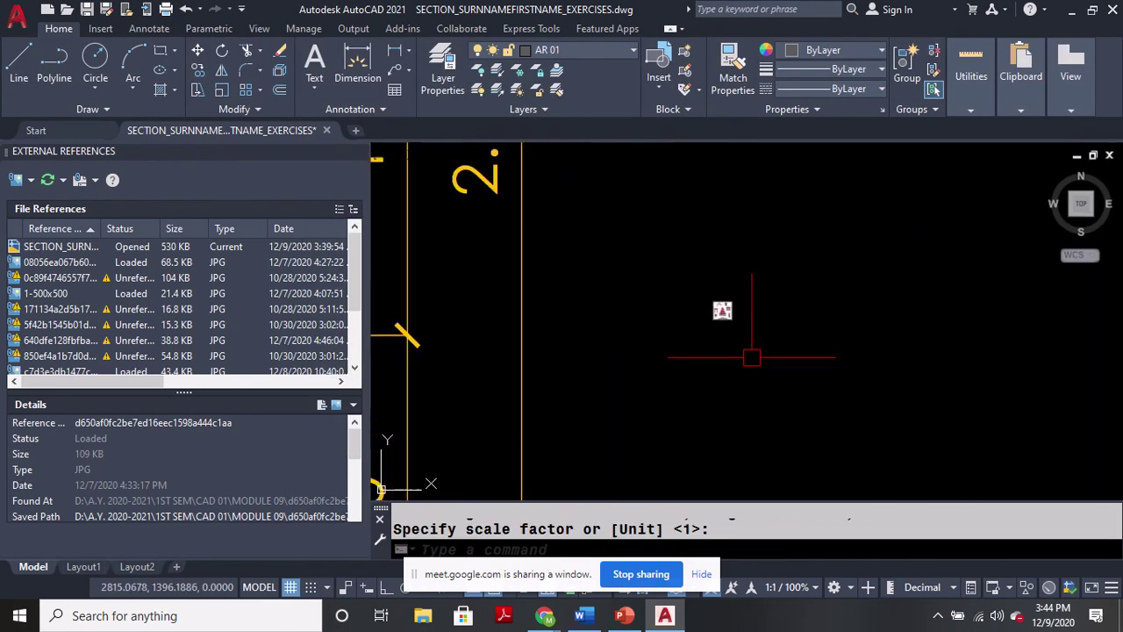
pyautogui.click(716, 301)
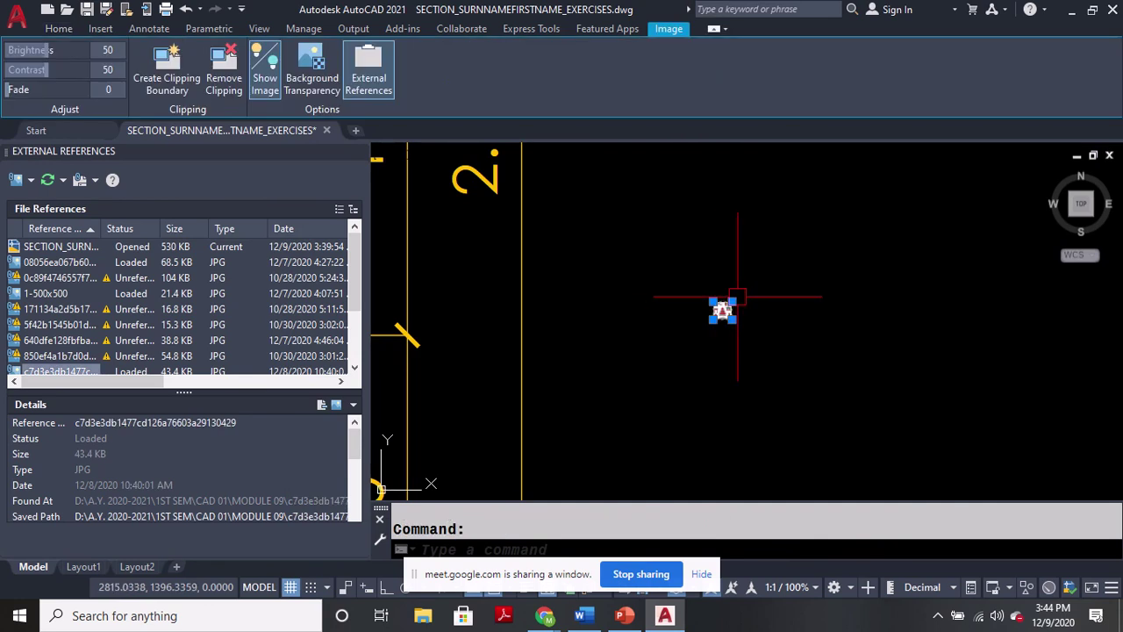
pyautogui.click(723, 305)
pyautogui.scroll(-3, 723, 305)
pyautogui.click(911, 196)
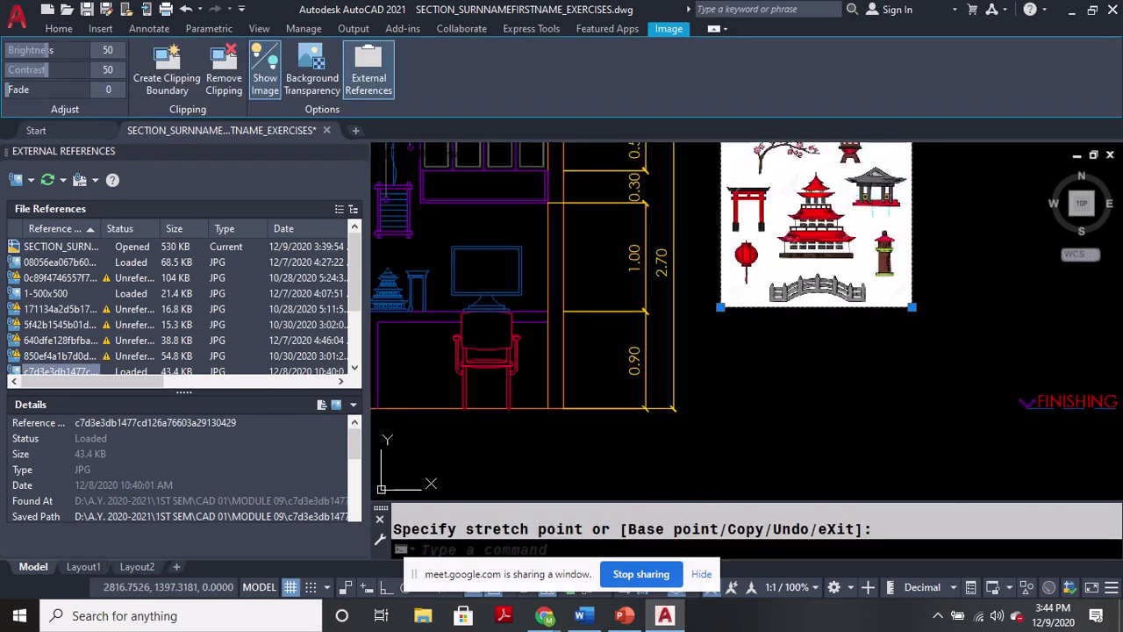
pyautogui.moveTo(850, 219); pyautogui.dragTo(772, 314, button='middle')
pyautogui.press('Escape')
pyautogui.scroll(2, 825, 299)
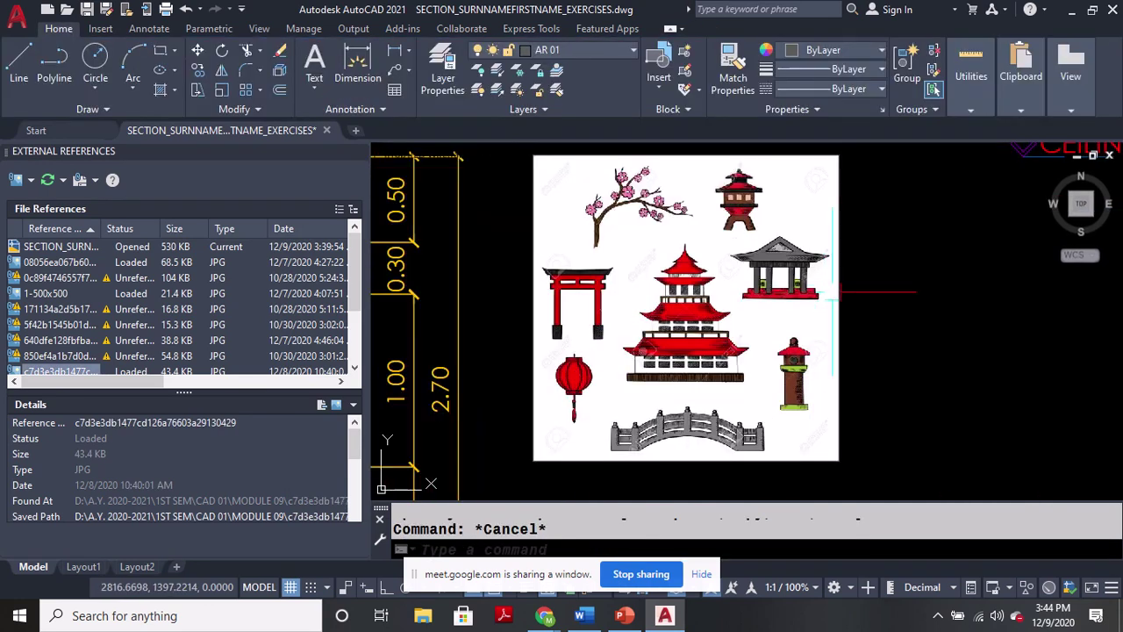
# Adjust the reference image to brightness 52, contrast 27 and fade 65.
pyautogui.click(839, 276)
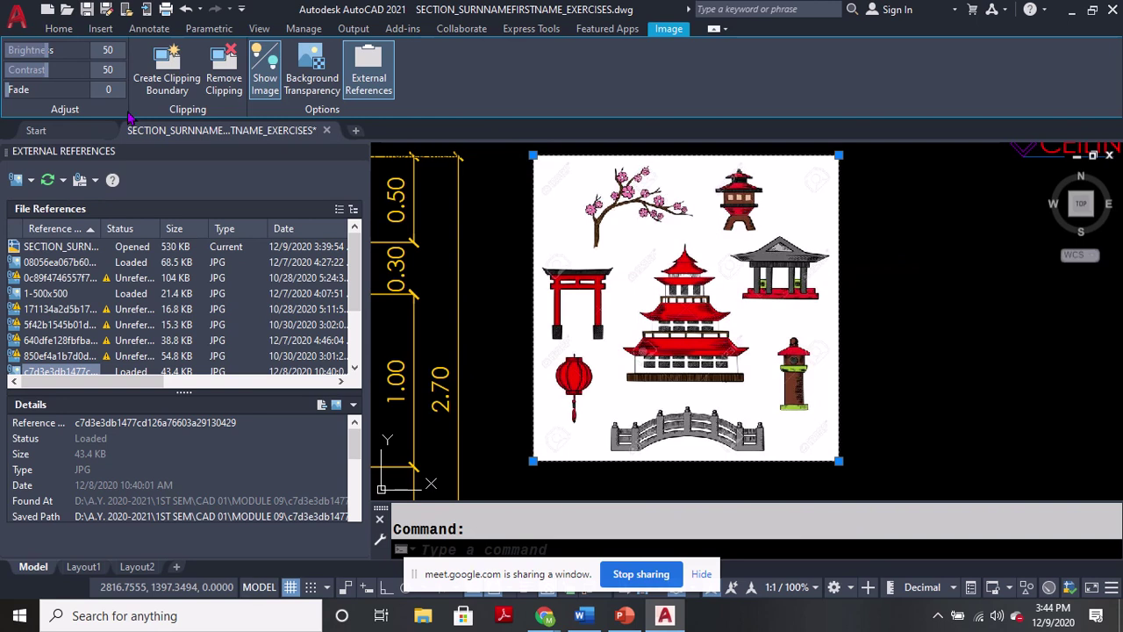
pyautogui.moveTo(54, 52); pyautogui.dragTo(28, 69)
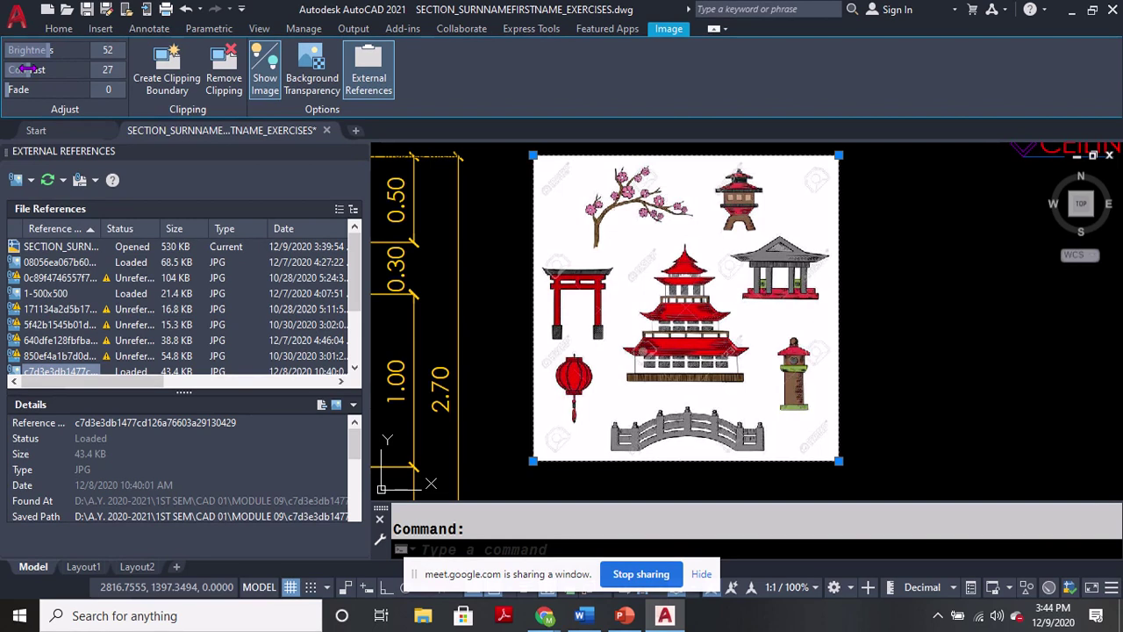
pyautogui.moveTo(26, 88); pyautogui.dragTo(105, 89)
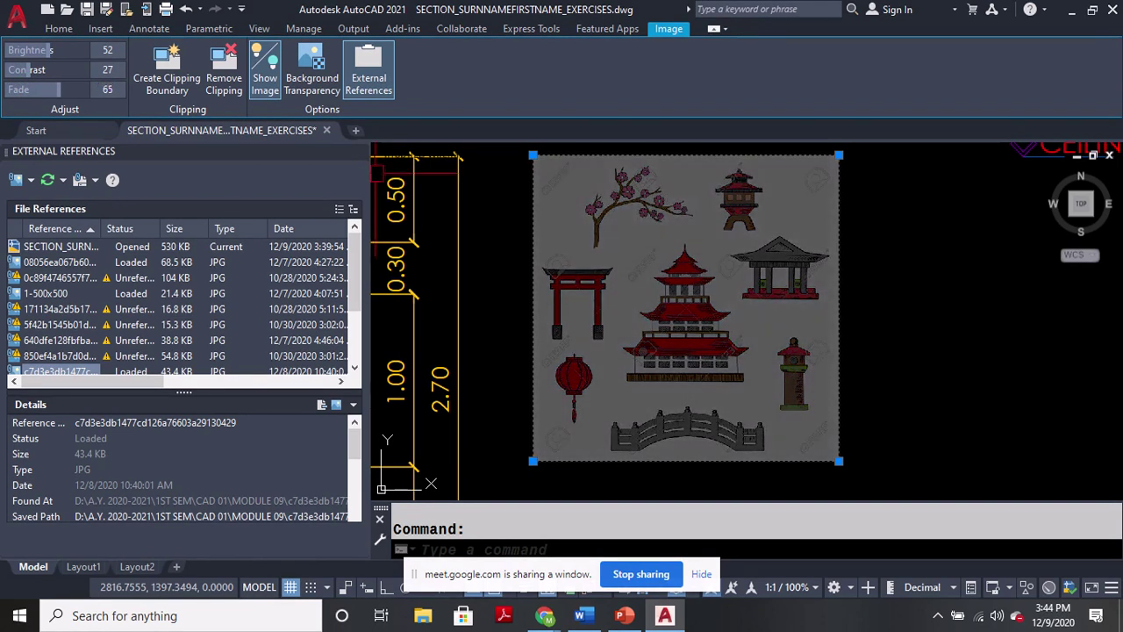
pyautogui.press('Escape')
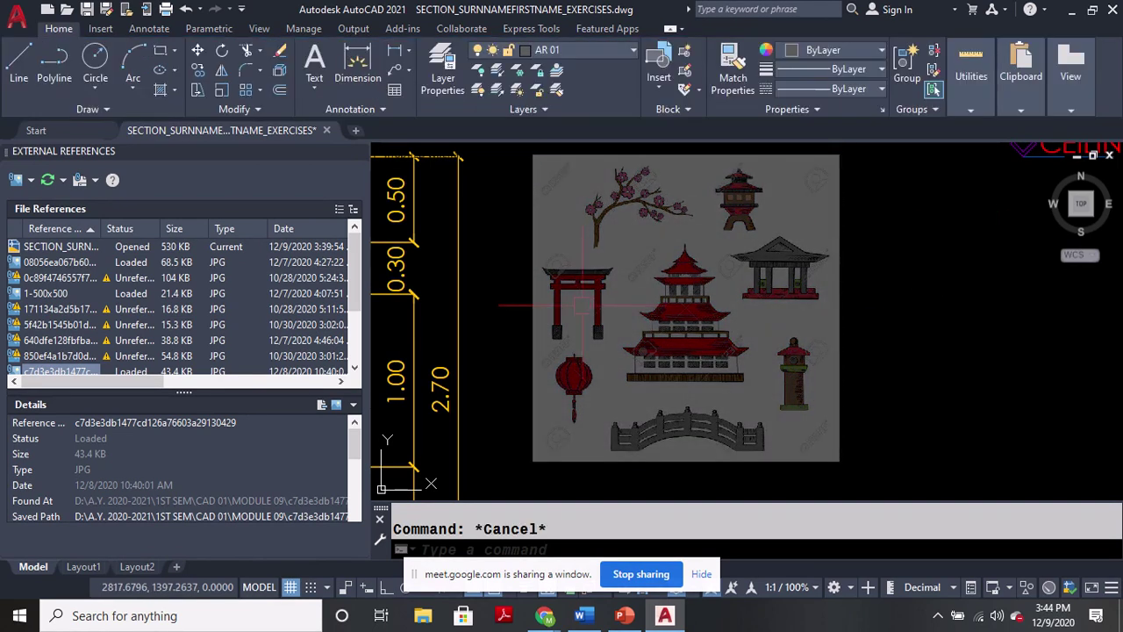
# Make AR 02 the current layer and trace the torii gate's left base block with a rectangle.
pyautogui.scroll(2, 582, 305)
pyautogui.scroll(-2, 751, 324)
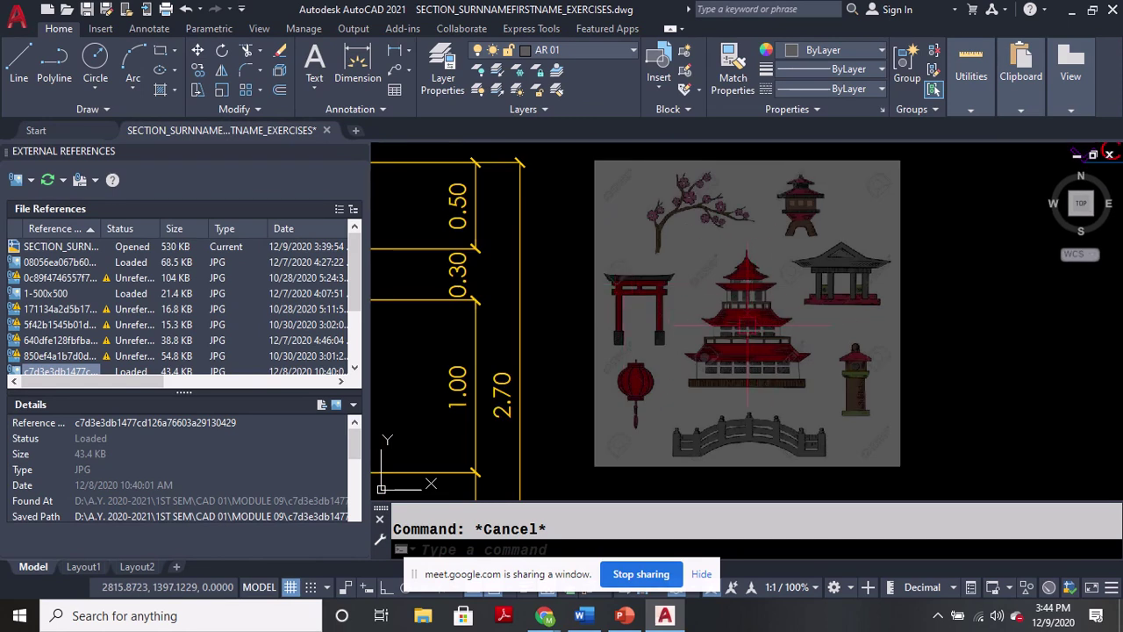
pyautogui.scroll(3, 641, 304)
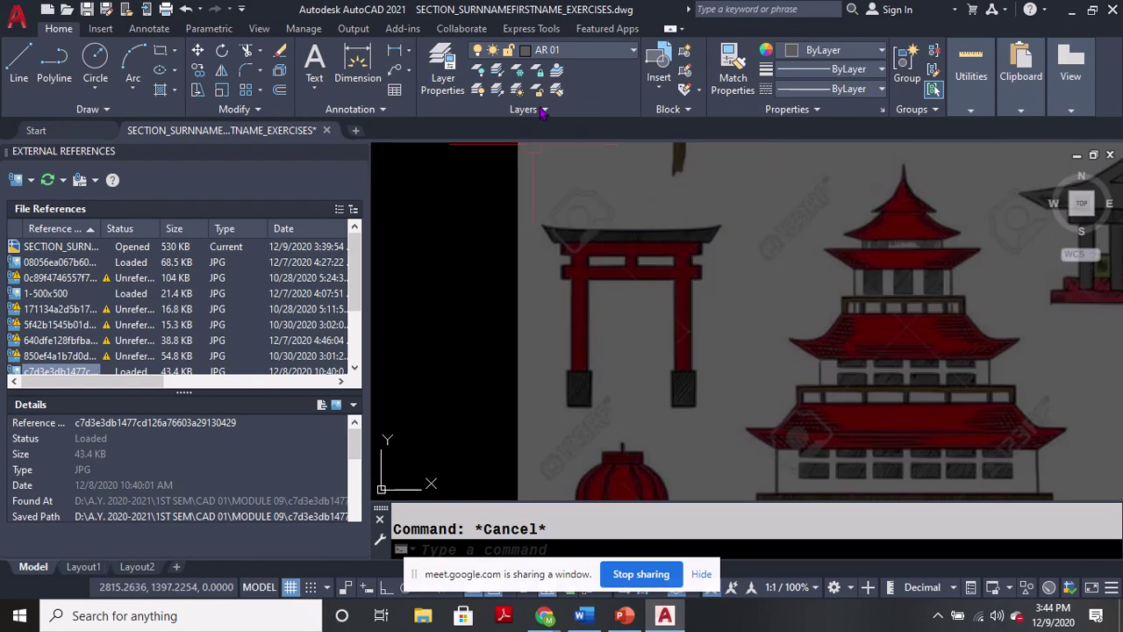
pyautogui.click(590, 53)
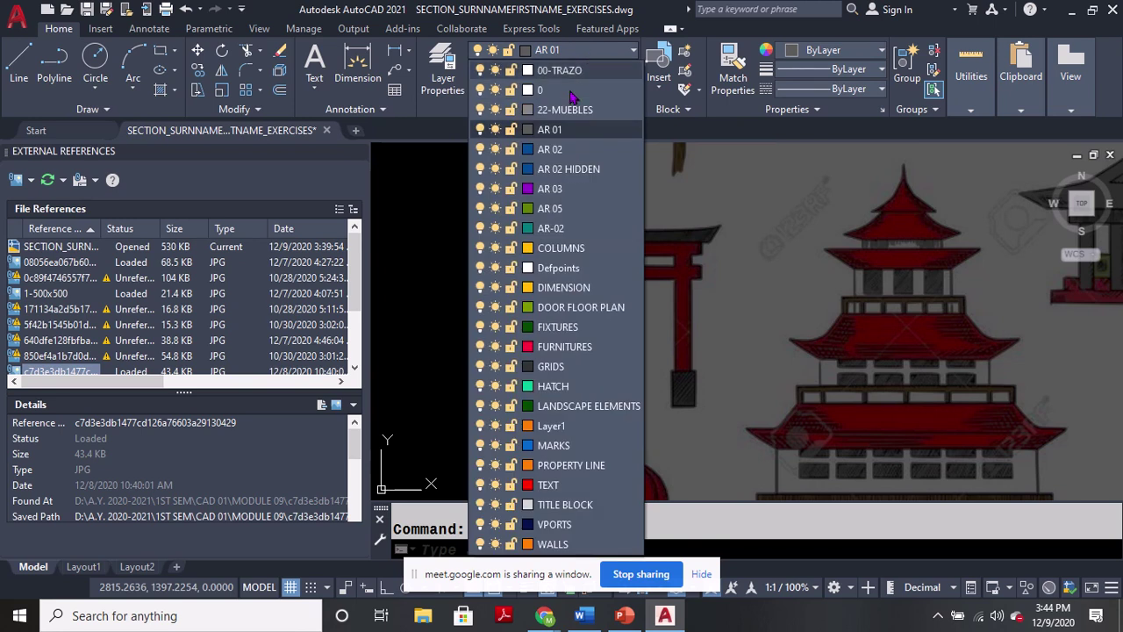
pyautogui.click(551, 150)
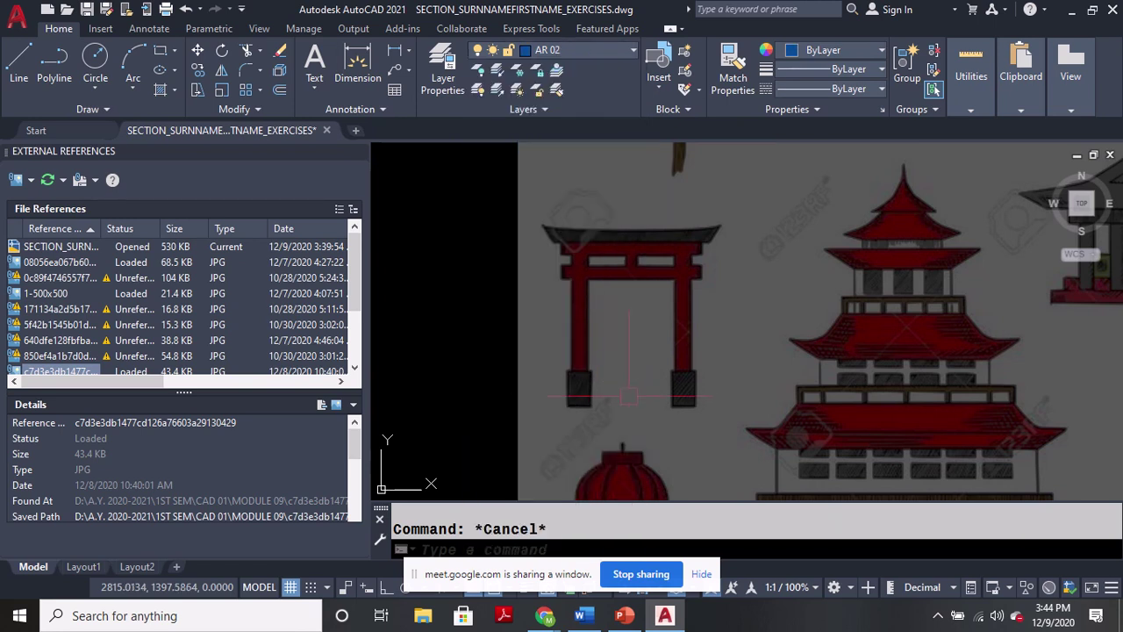
pyautogui.write('REC')
pyautogui.press('Return')
pyautogui.scroll(3, 562, 411)
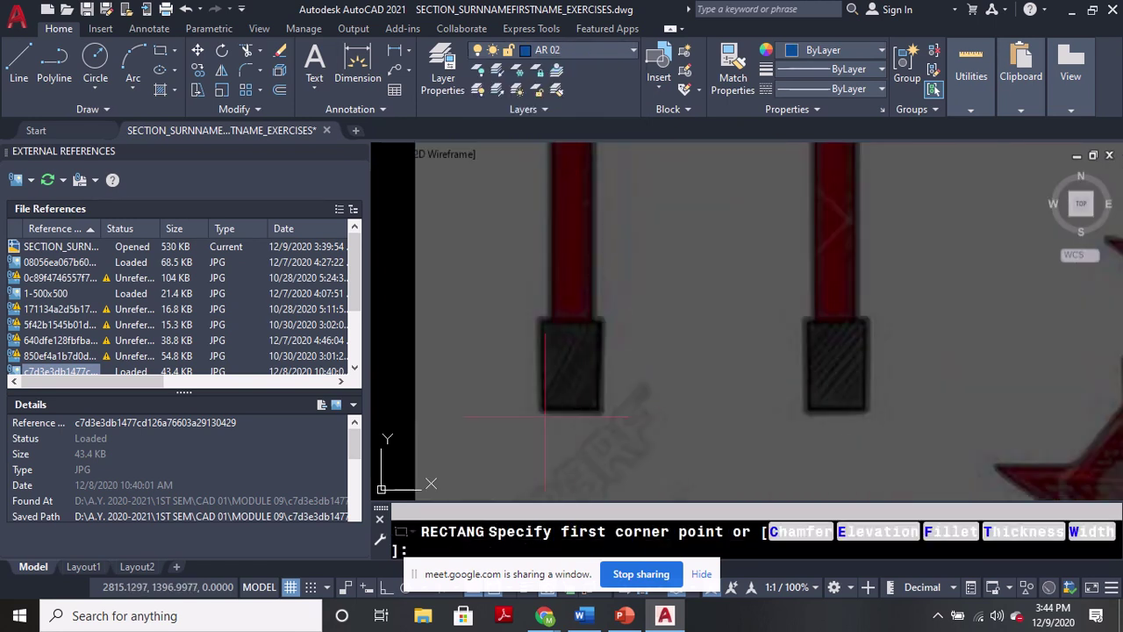
pyautogui.click(542, 410)
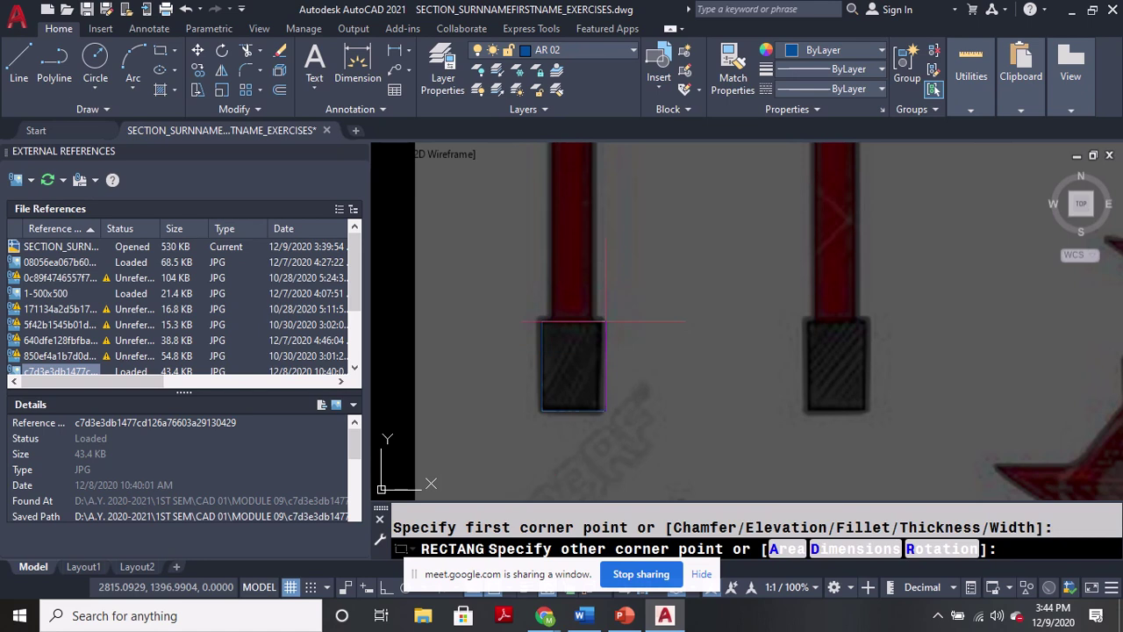
pyautogui.click(604, 321)
pyautogui.scroll(3, 558, 320)
# Trace the gate's left post with a rectangle from the base block up to the underside of the upper crossbeam.
pyautogui.press('Return')
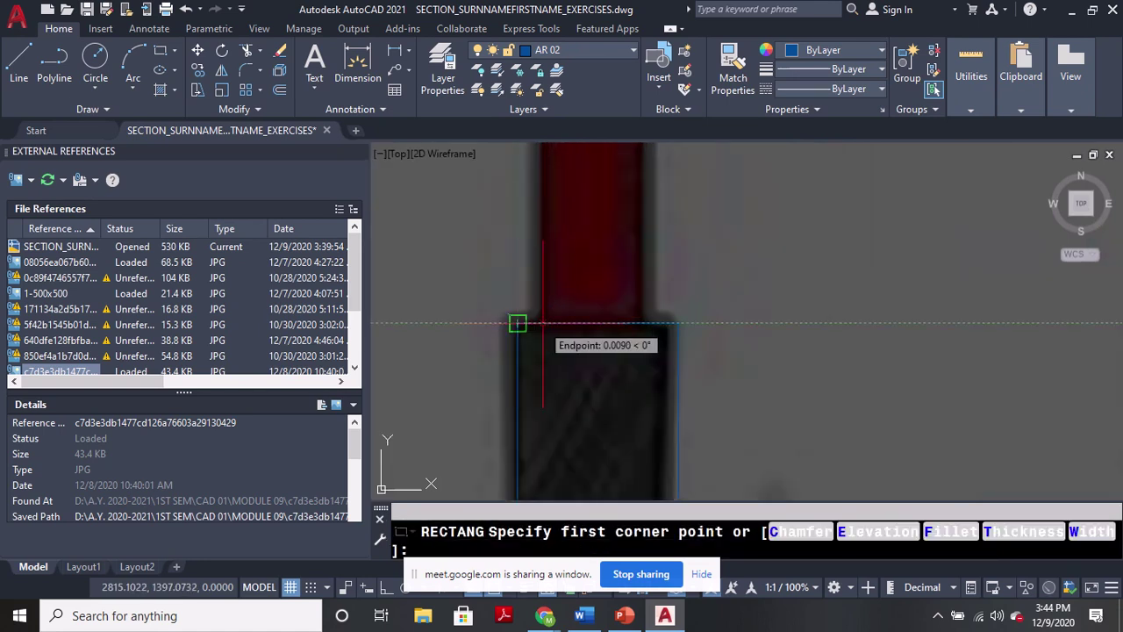
pyautogui.click(518, 324)
pyautogui.scroll(-5, 561, 263)
pyautogui.scroll(6, 579, 228)
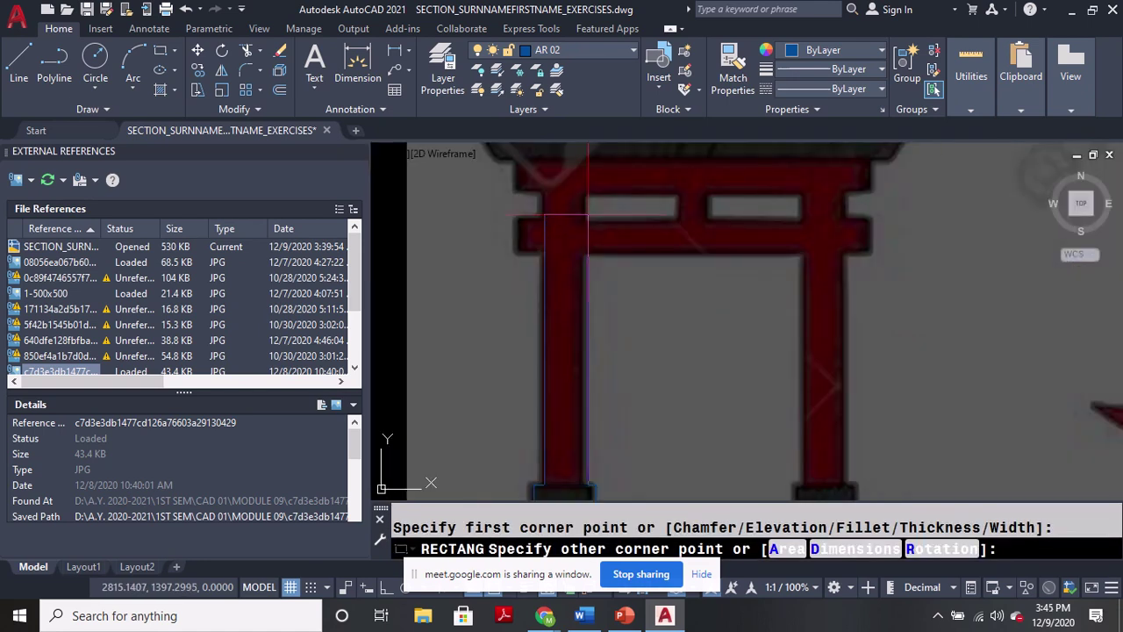
pyautogui.click(582, 193)
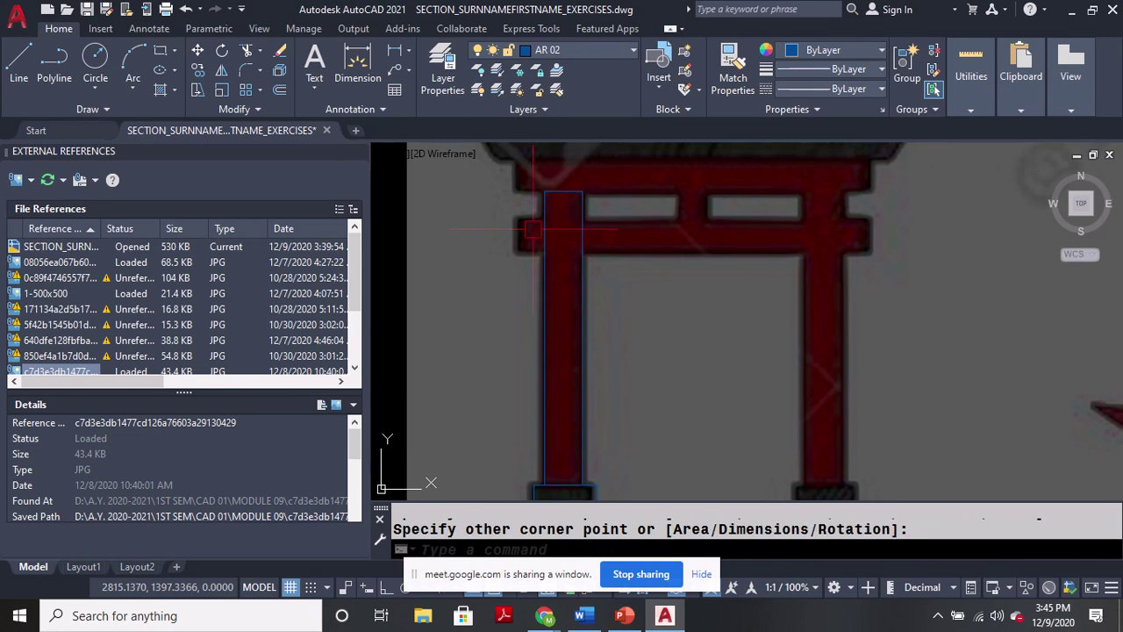
# Trace the gate's lower and upper crossbeams with two full-width rectangles.
pyautogui.press('Return')
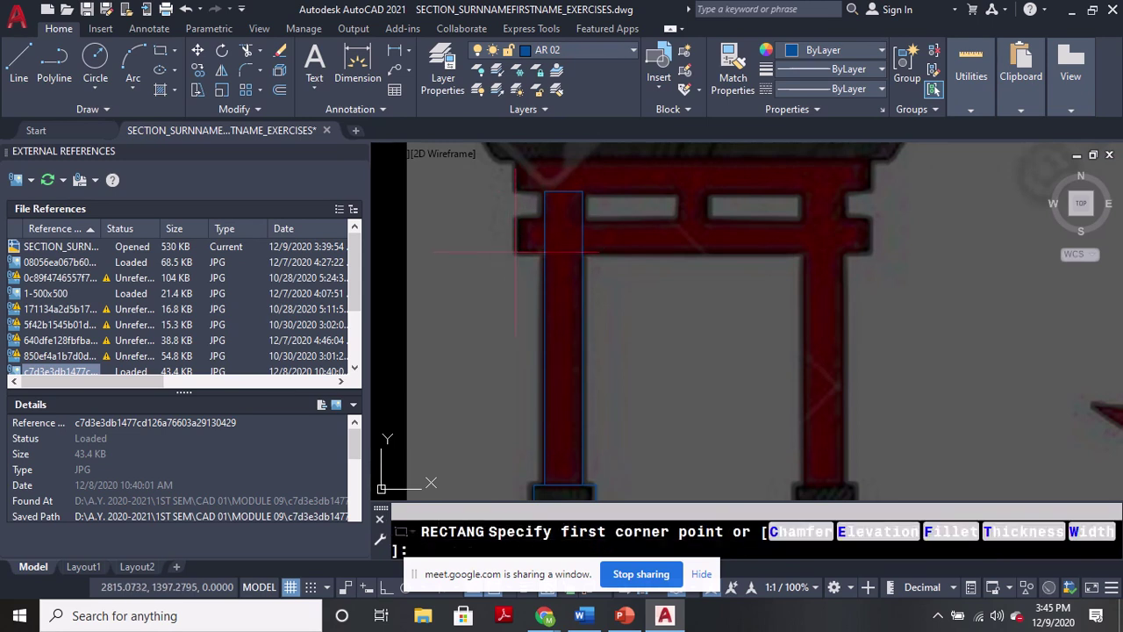
pyautogui.click(516, 254)
pyautogui.click(870, 218)
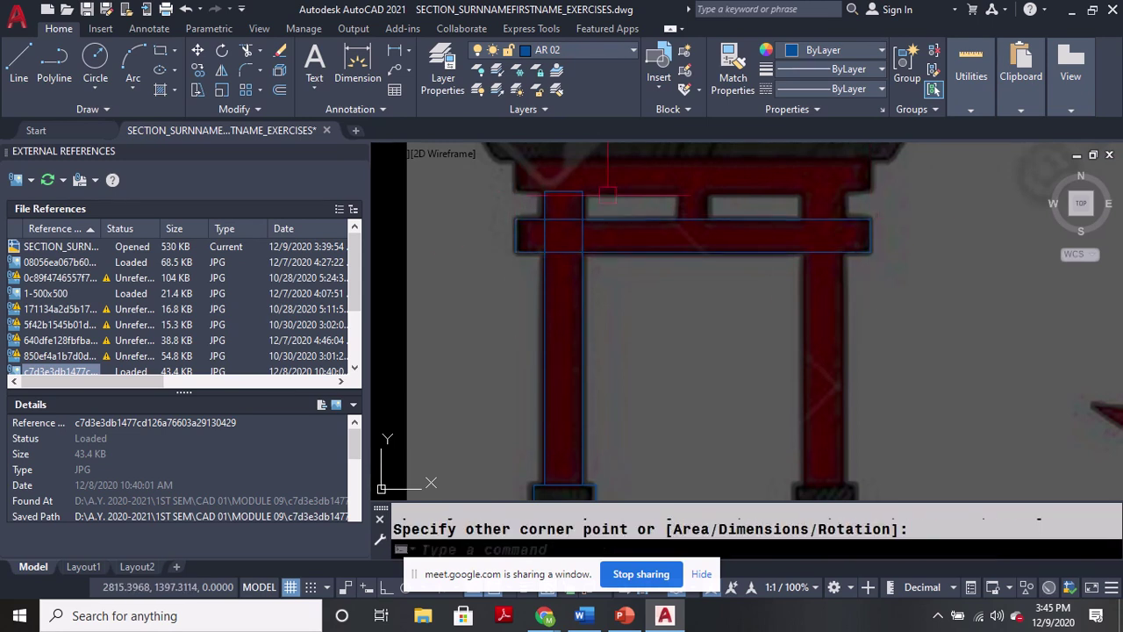
pyautogui.press('Return')
pyautogui.click(517, 191)
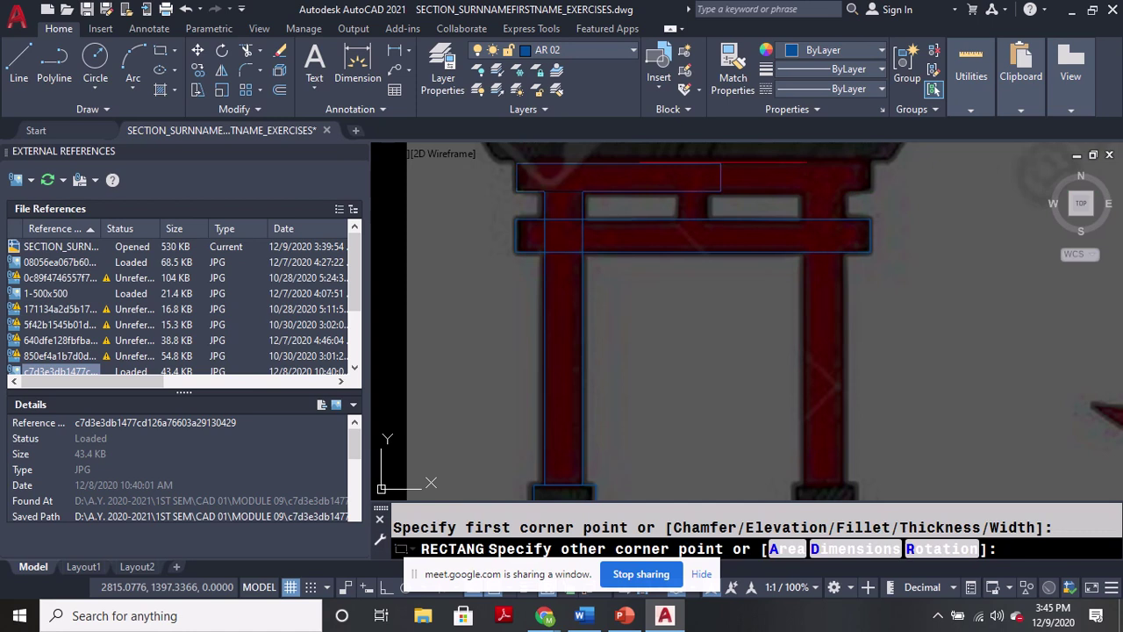
pyautogui.moveTo(578, 157); pyautogui.dragTo(572, 275, button='middle')
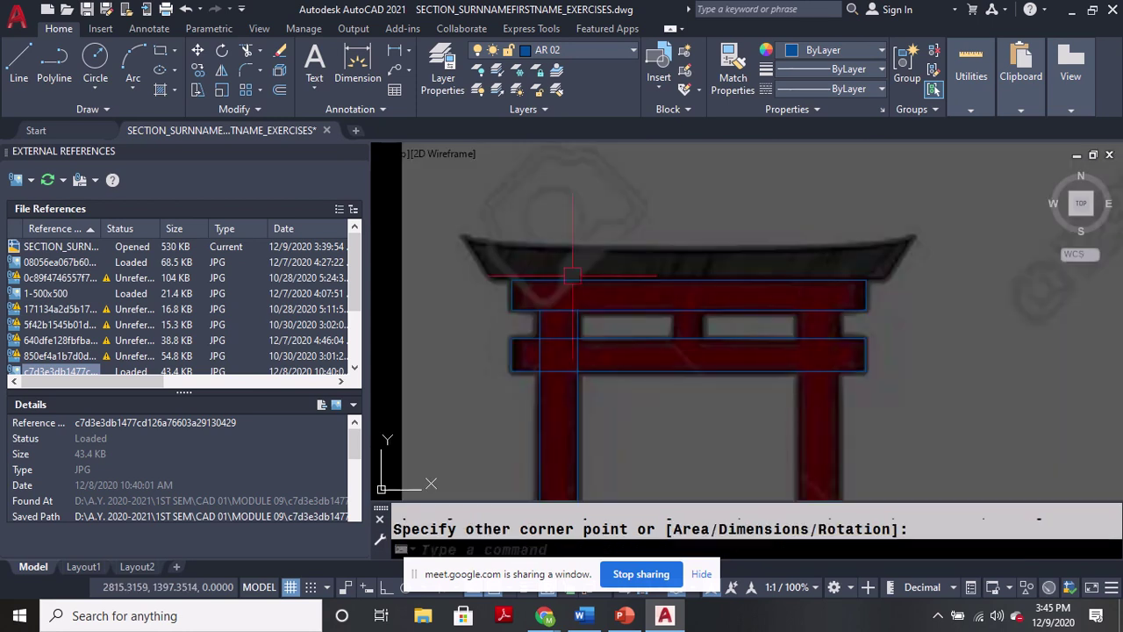
# Draw a rectangle over the gate's roof, resting on the upper crossbeam and spanning the roof's bottom edge.
pyautogui.click(511, 279)
pyautogui.press('Return')
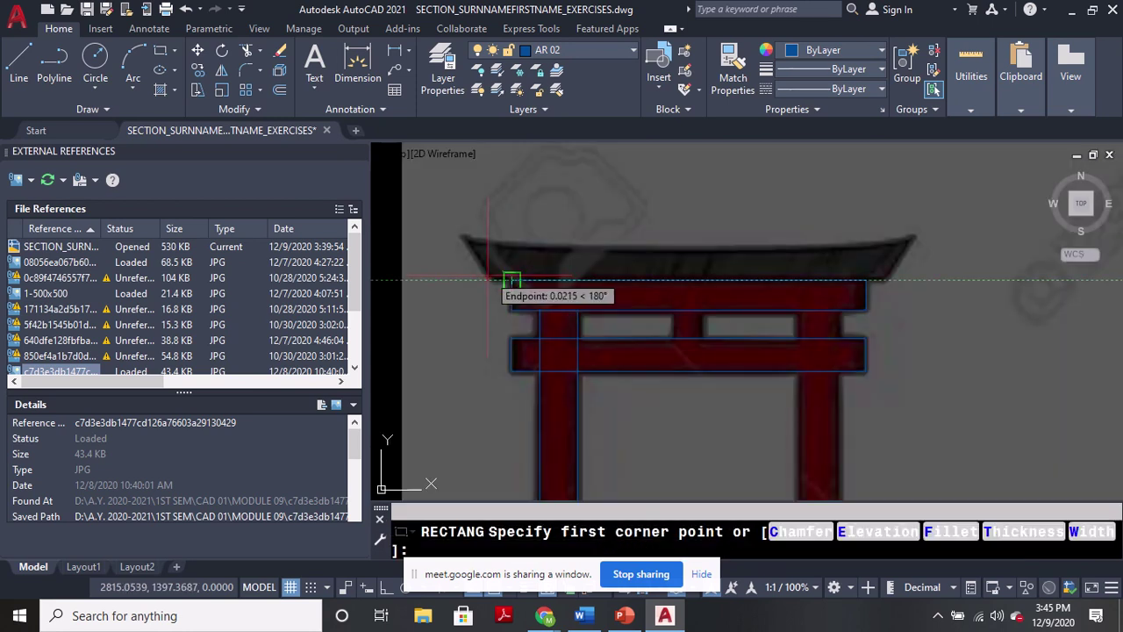
pyautogui.click(489, 280)
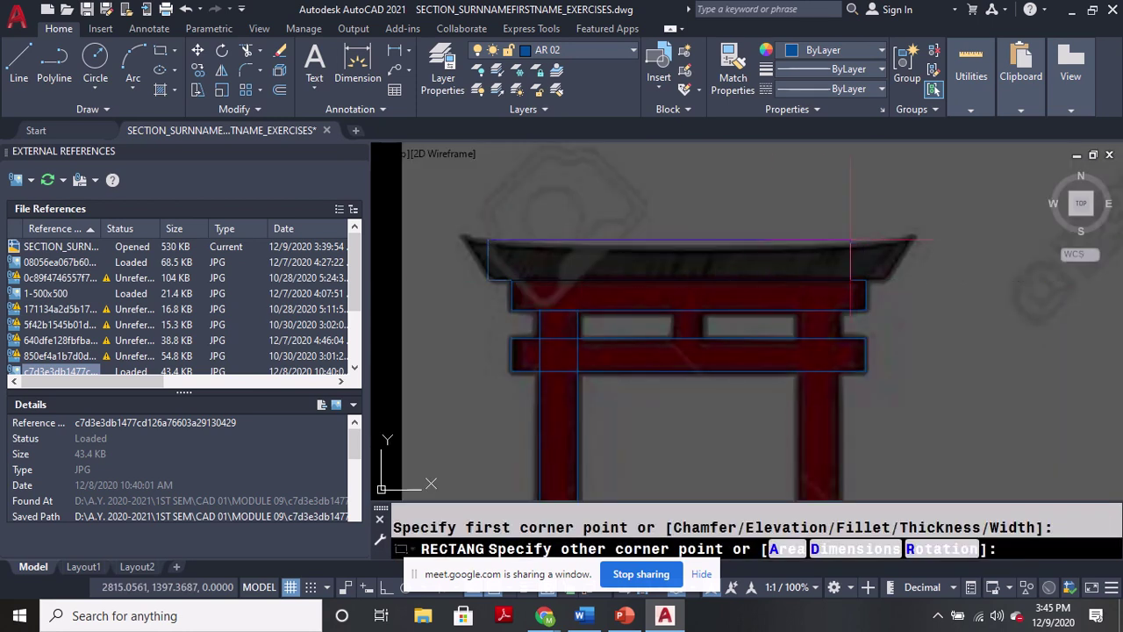
pyautogui.click(886, 246)
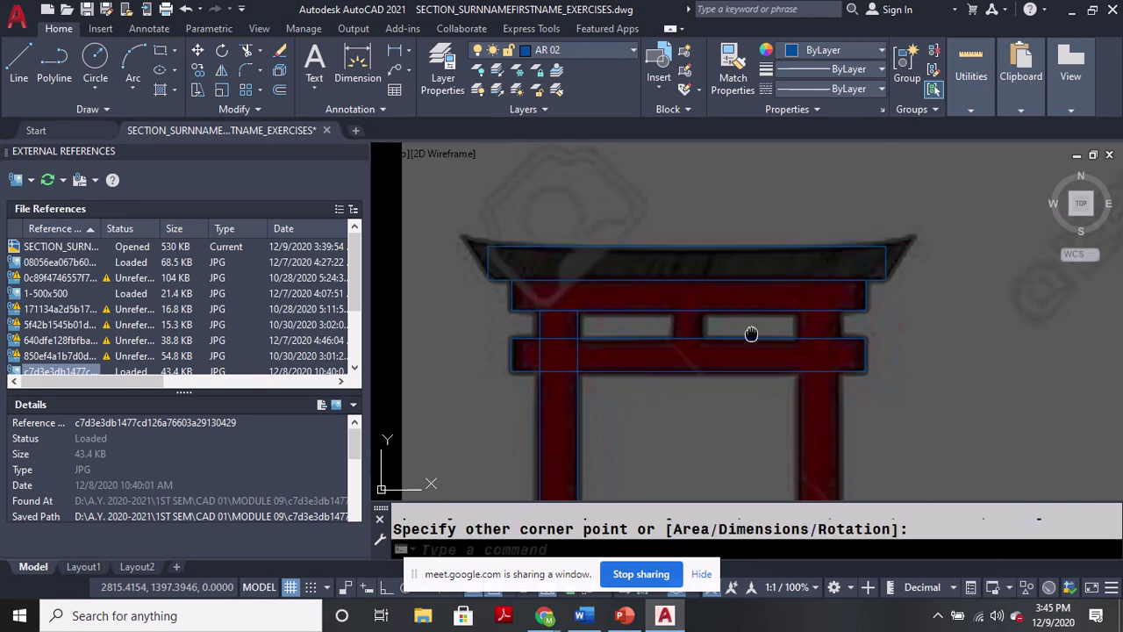
# Trace the left opening between the two crossbeams with a rectangle, from the left post to the short central strut.
pyautogui.scroll(-5, 752, 334)
pyautogui.scroll(8, 605, 266)
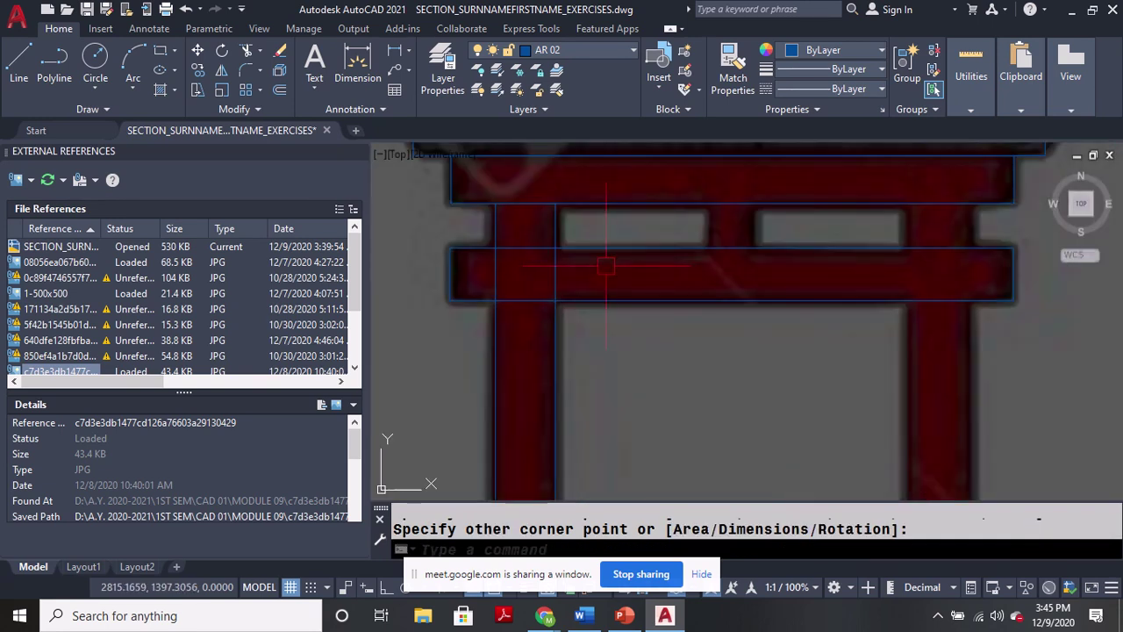
pyautogui.write('REC')
pyautogui.press('Return')
pyautogui.click(554, 204)
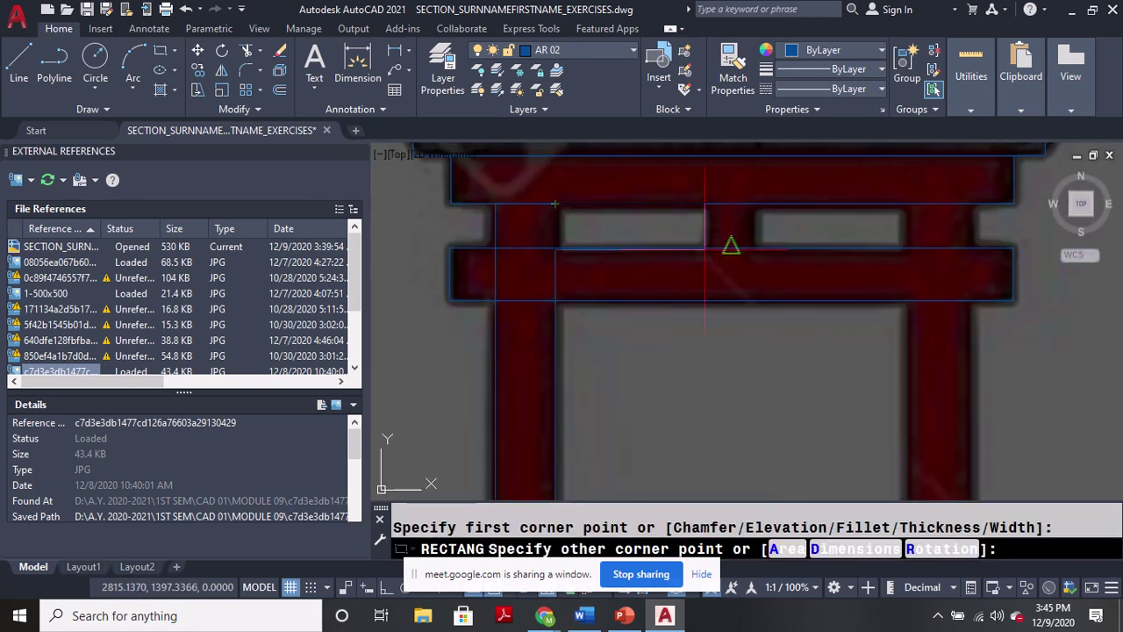
pyautogui.click(709, 246)
# Mirror the gate's left base block, post and opening across the gate's vertical centreline, keeping the originals.
pyautogui.scroll(-2, 629, 260)
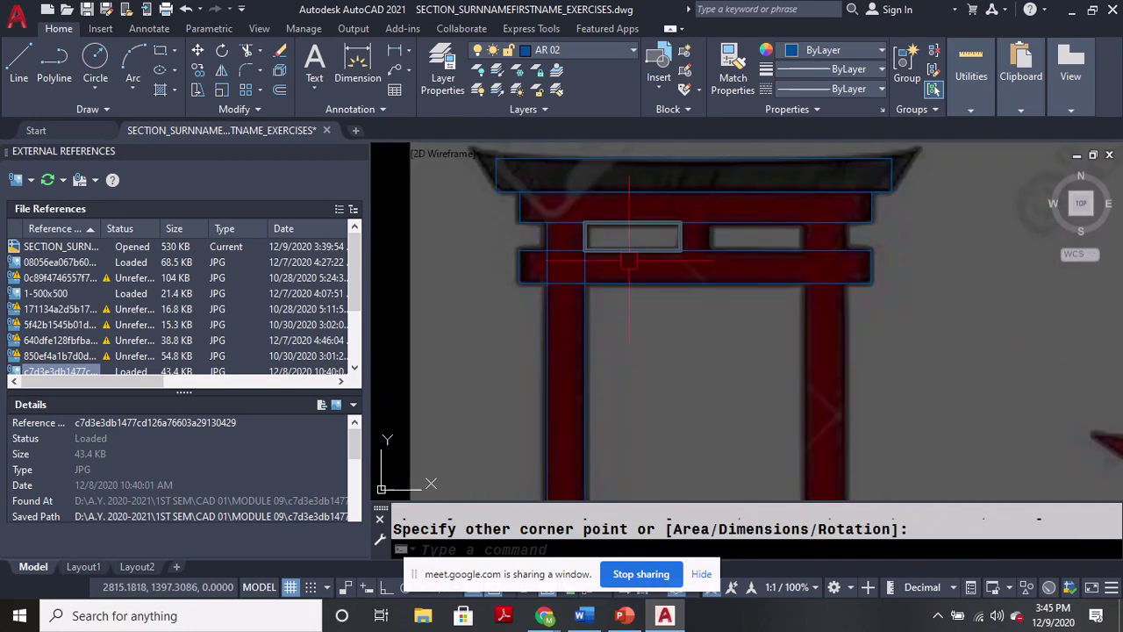
pyautogui.write('MI')
pyautogui.press('Return')
pyautogui.click(586, 237)
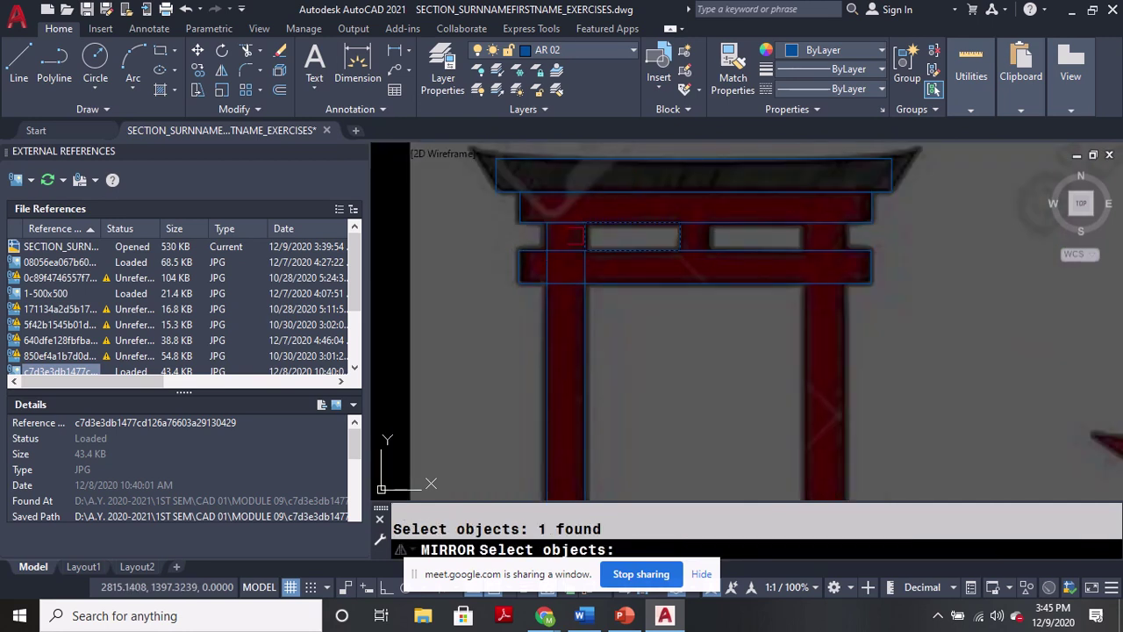
pyautogui.click(551, 263)
pyautogui.scroll(-1, 553, 215)
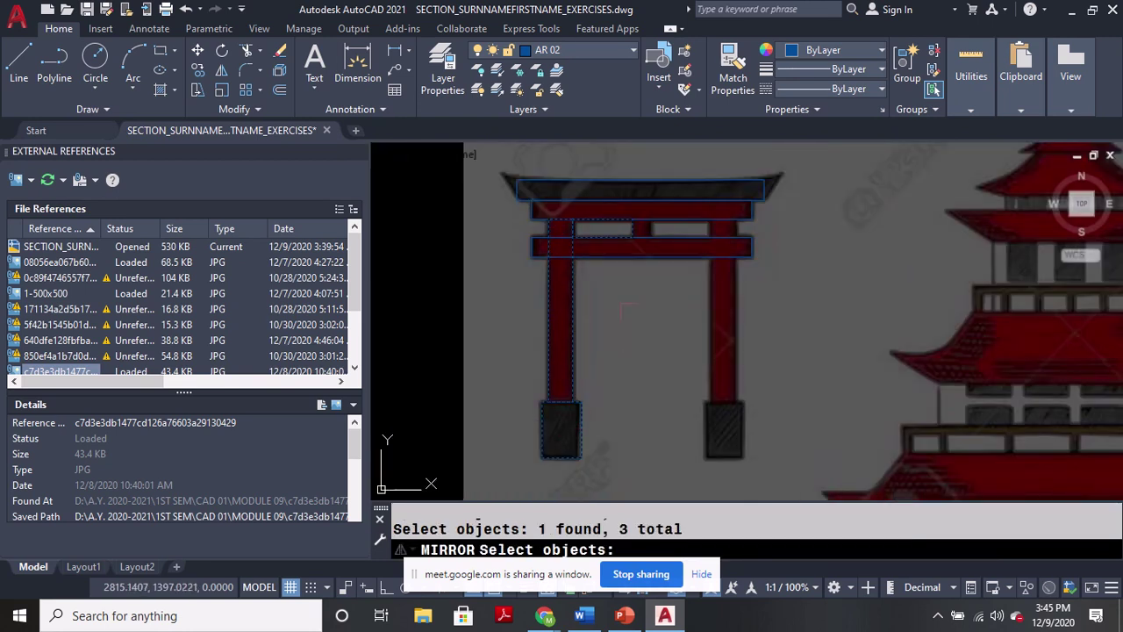
pyautogui.press('Return')
pyautogui.click(642, 191)
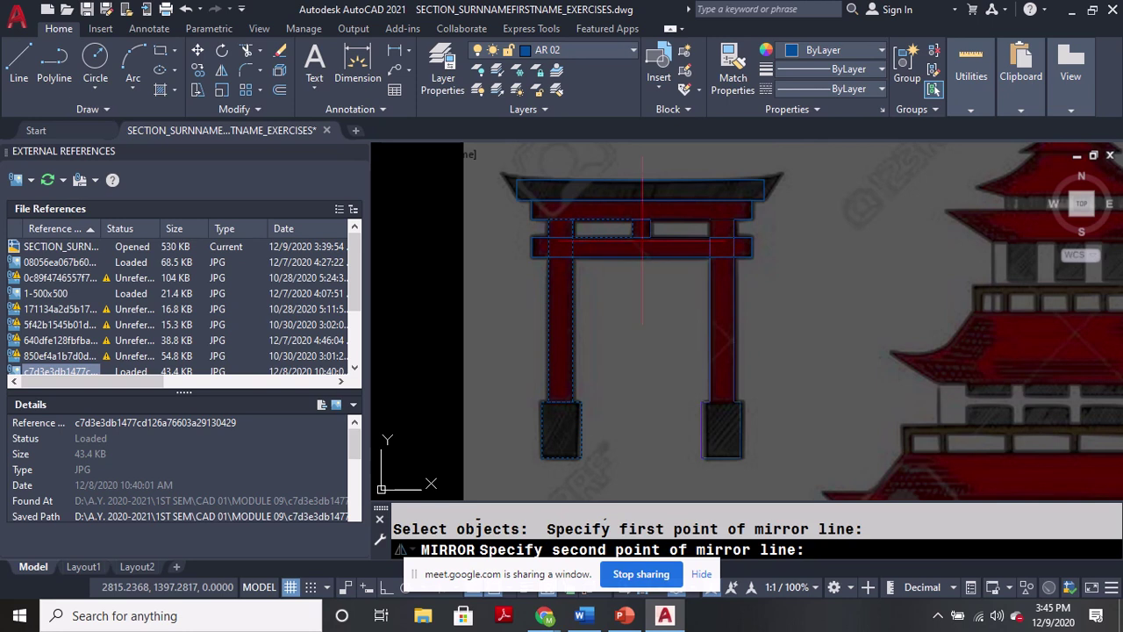
pyautogui.click(650, 237)
pyautogui.moveTo(654, 253); pyautogui.dragTo(652, 332, button='middle')
pyautogui.scroll(4, 750, 254)
pyautogui.press('Return')
# Stretch the roof rectangle's two upper corners outward to the pointed roof tips in the reference image.
pyautogui.click(753, 250)
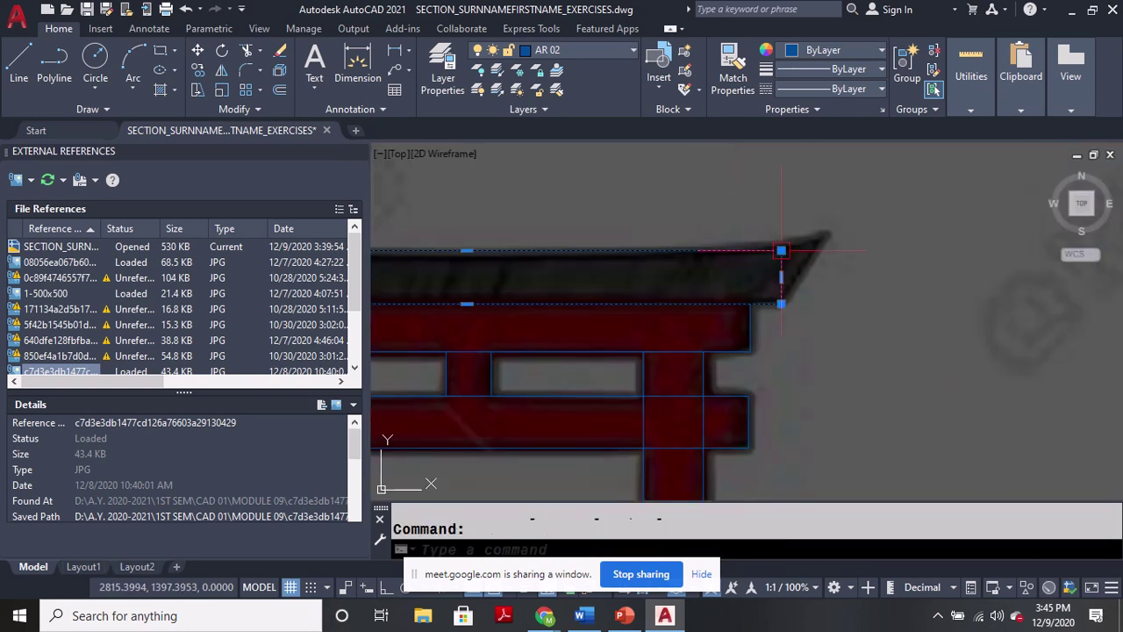
pyautogui.click(781, 250)
pyautogui.click(828, 237)
pyautogui.scroll(-4, 829, 237)
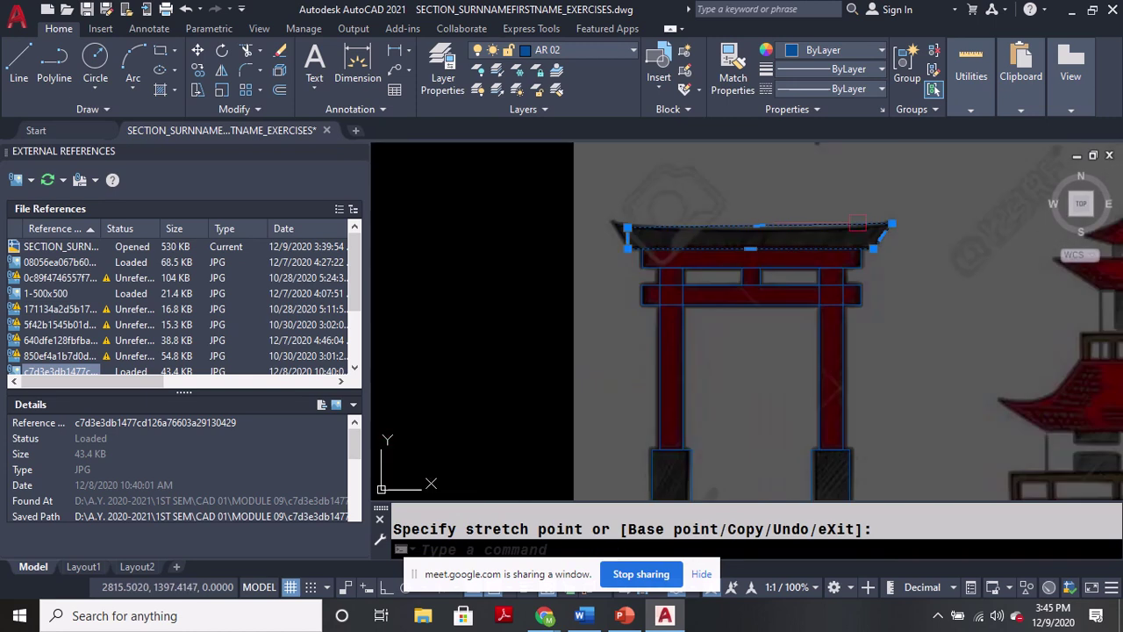
pyautogui.scroll(3, 664, 208)
pyautogui.click(659, 203)
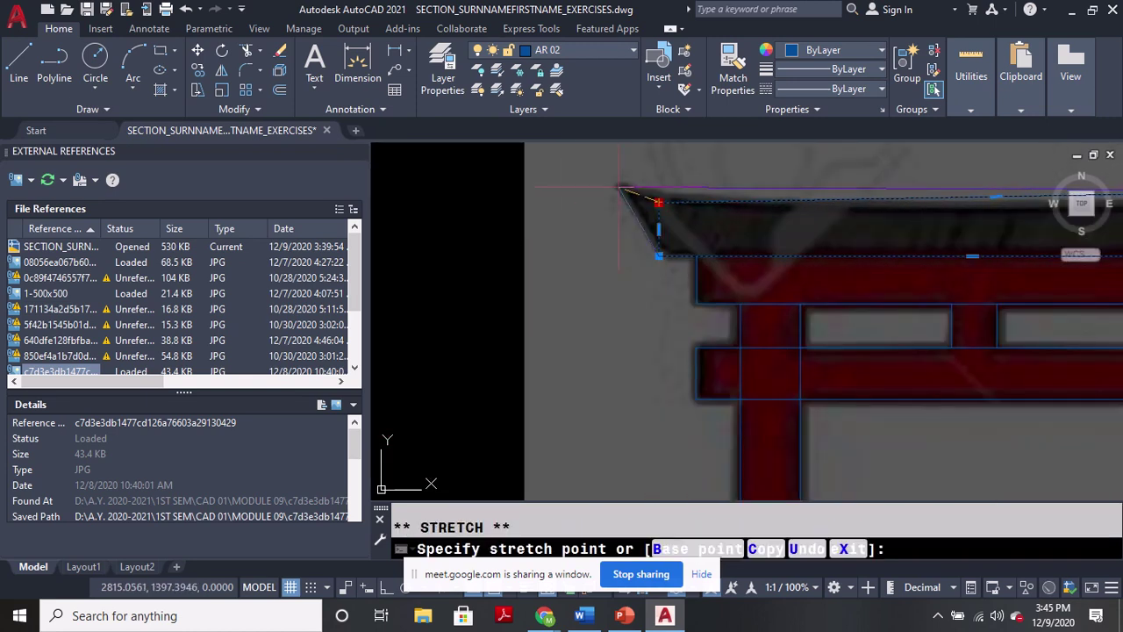
pyautogui.click(620, 186)
pyautogui.scroll(-3, 588, 234)
pyautogui.press('Escape')
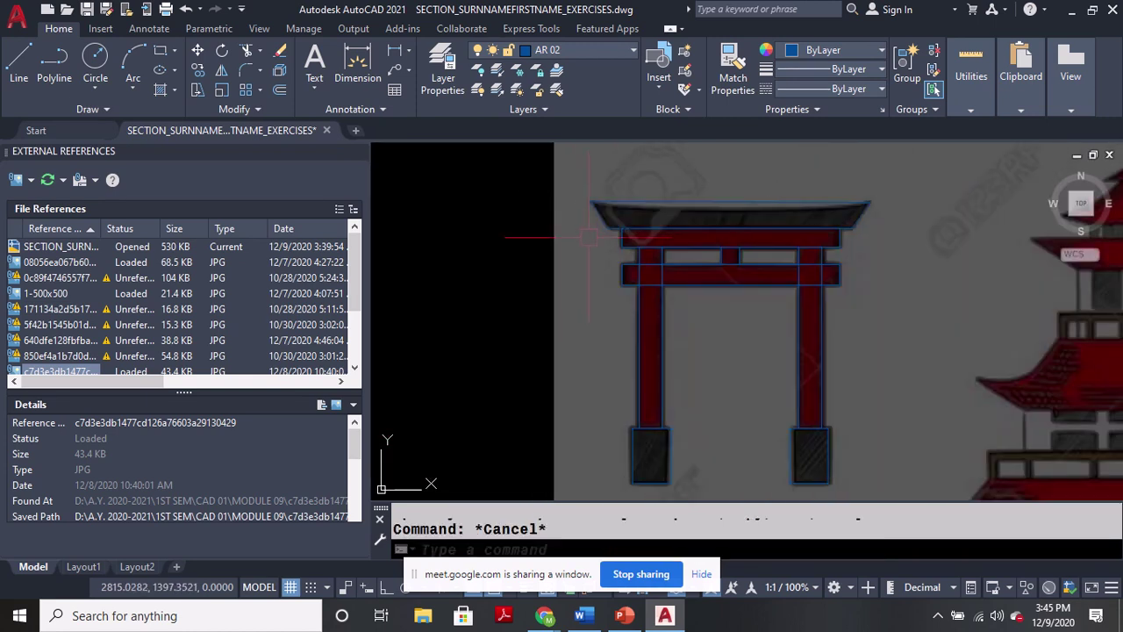
# Move the complete traced gate off the reference image into the empty space between the image and the dimensions.
pyautogui.scroll(-3, 588, 234)
pyautogui.scroll(3, 667, 235)
pyautogui.write('M')
pyautogui.press('Return')
pyautogui.click(627, 213)
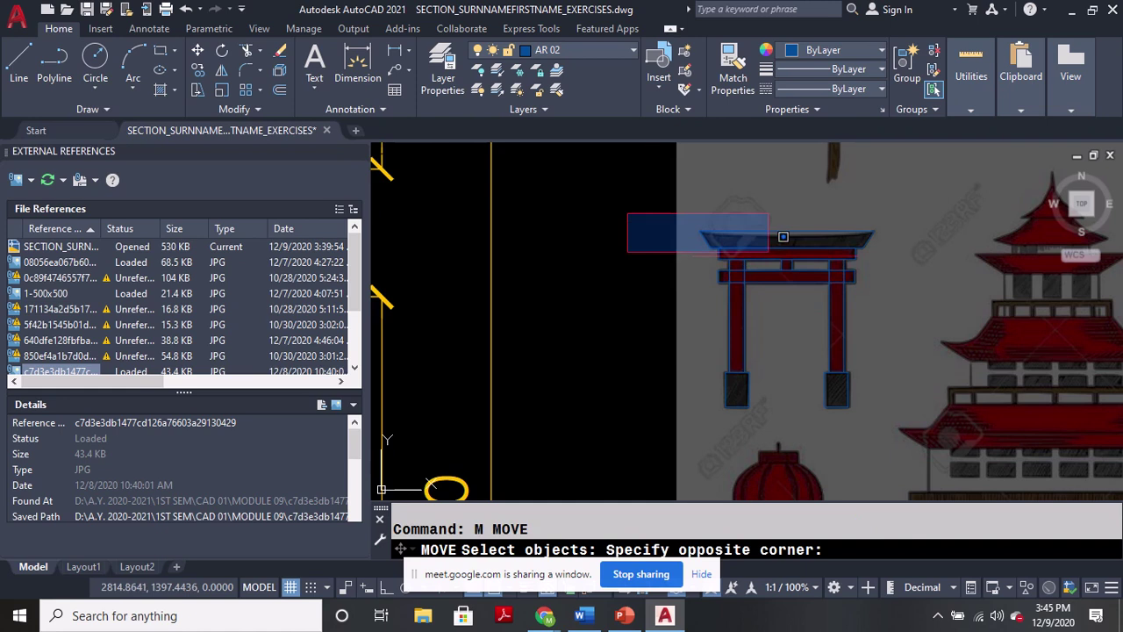
pyautogui.click(903, 420)
pyautogui.press('Return')
pyautogui.click(811, 325)
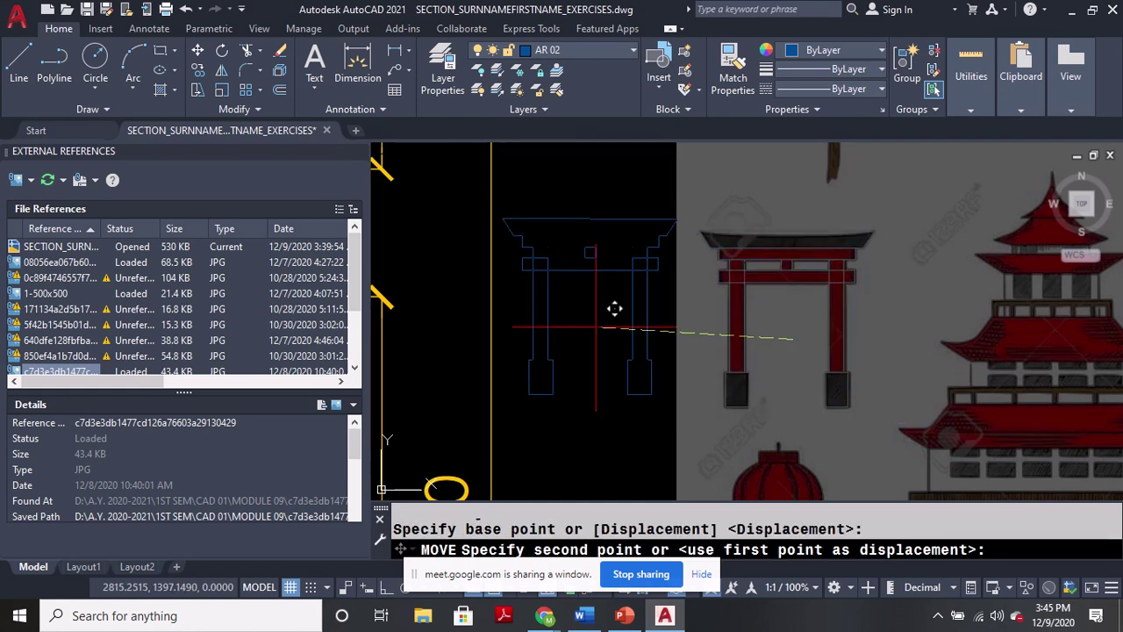
pyautogui.click(613, 310)
pyautogui.scroll(2, 580, 226)
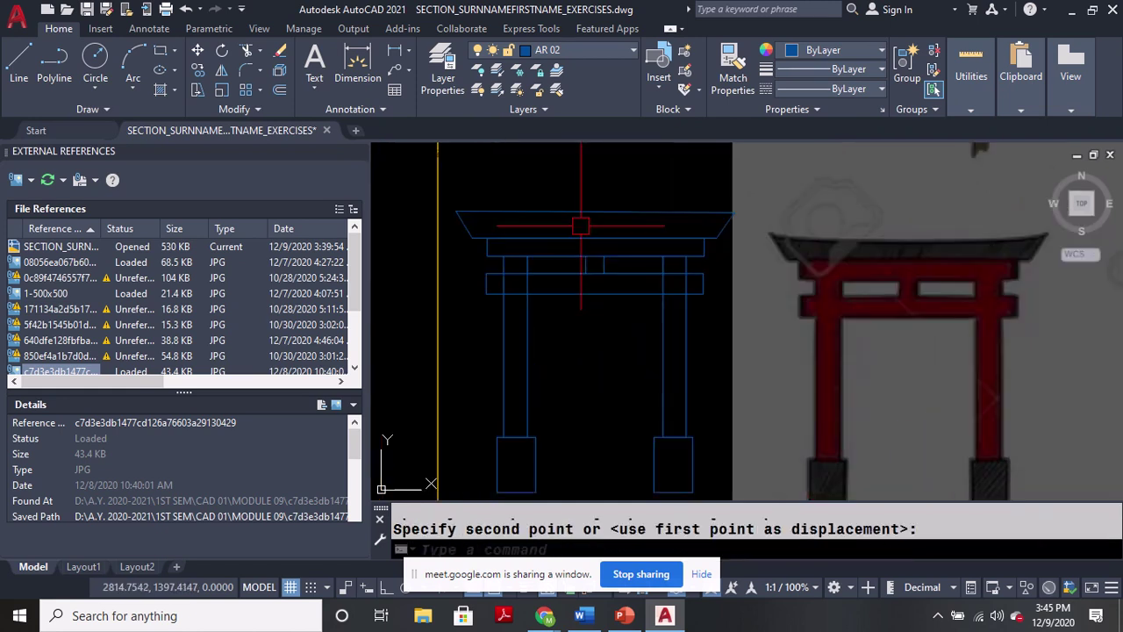
# Trim the overlapping lines where the gate's posts and crossbeams meet, leaving a clean outline with two openings.
pyautogui.press('Return')
pyautogui.scroll(2, 518, 257)
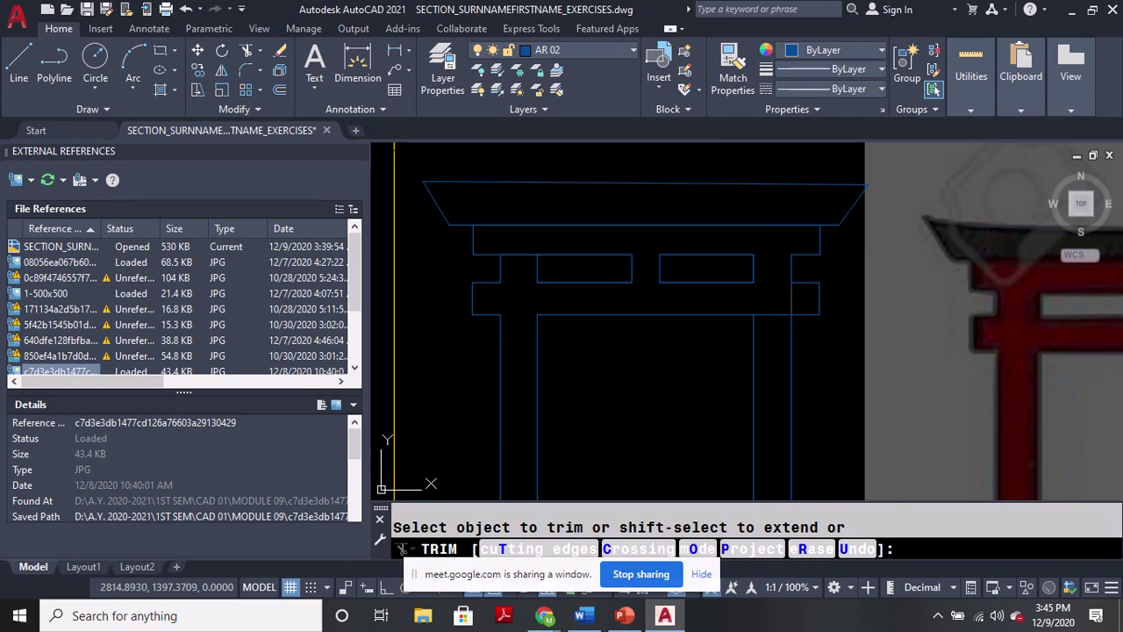
pyautogui.scroll(-3, 773, 317)
pyautogui.scroll(5, 634, 244)
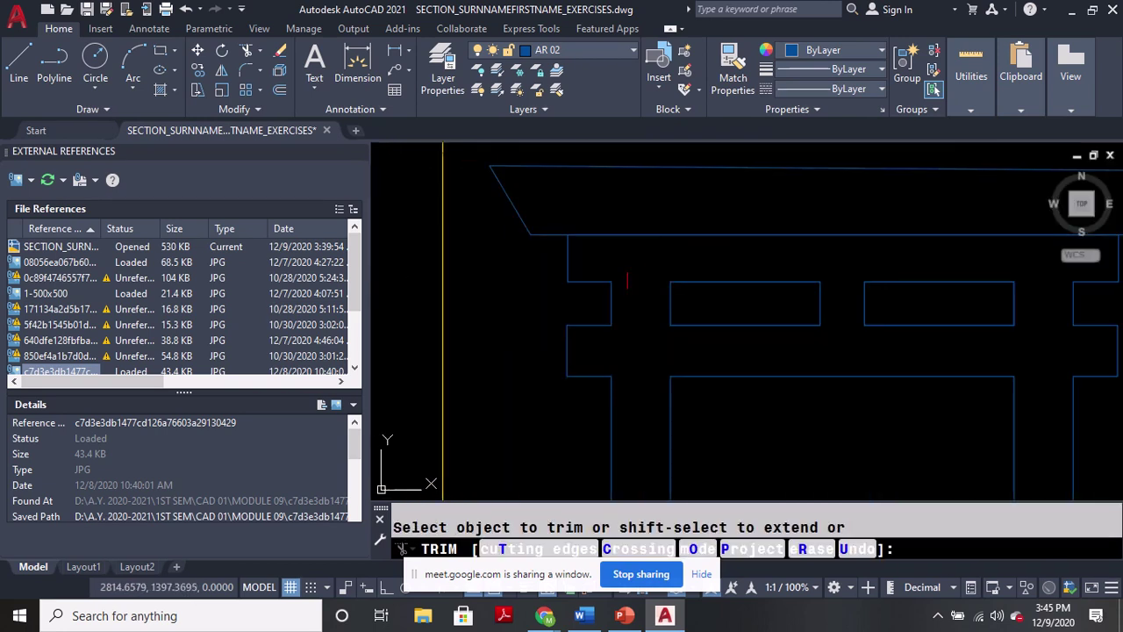
pyautogui.scroll(-5, 626, 280)
pyautogui.press('Escape')
pyautogui.scroll(2, 651, 313)
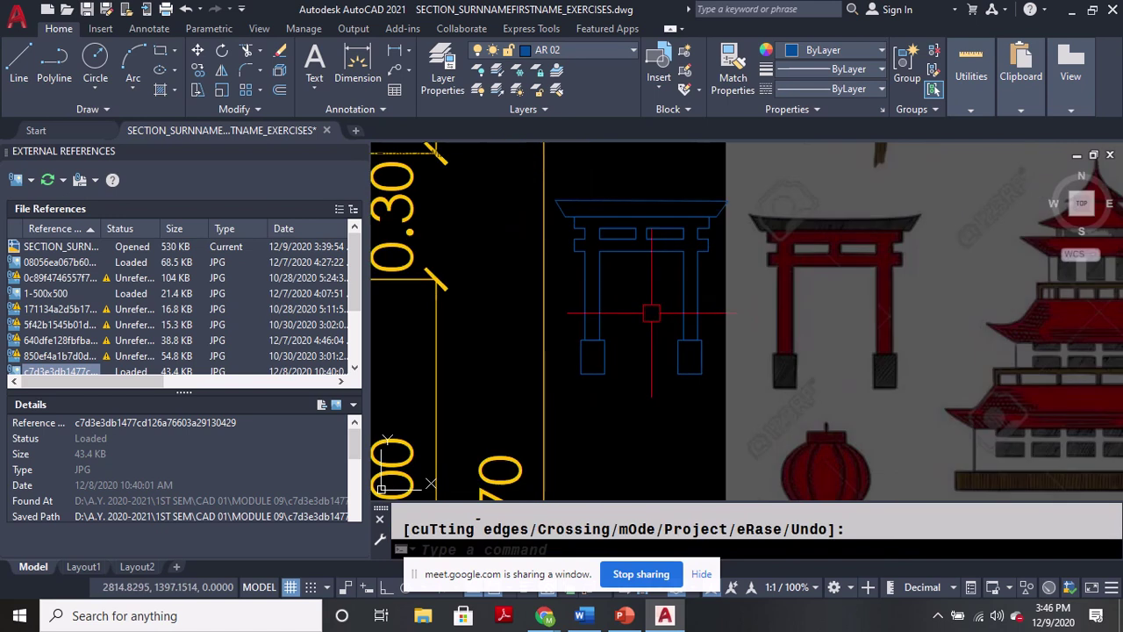
# Group all the linework of the traced gate into one object.
pyautogui.write('g')
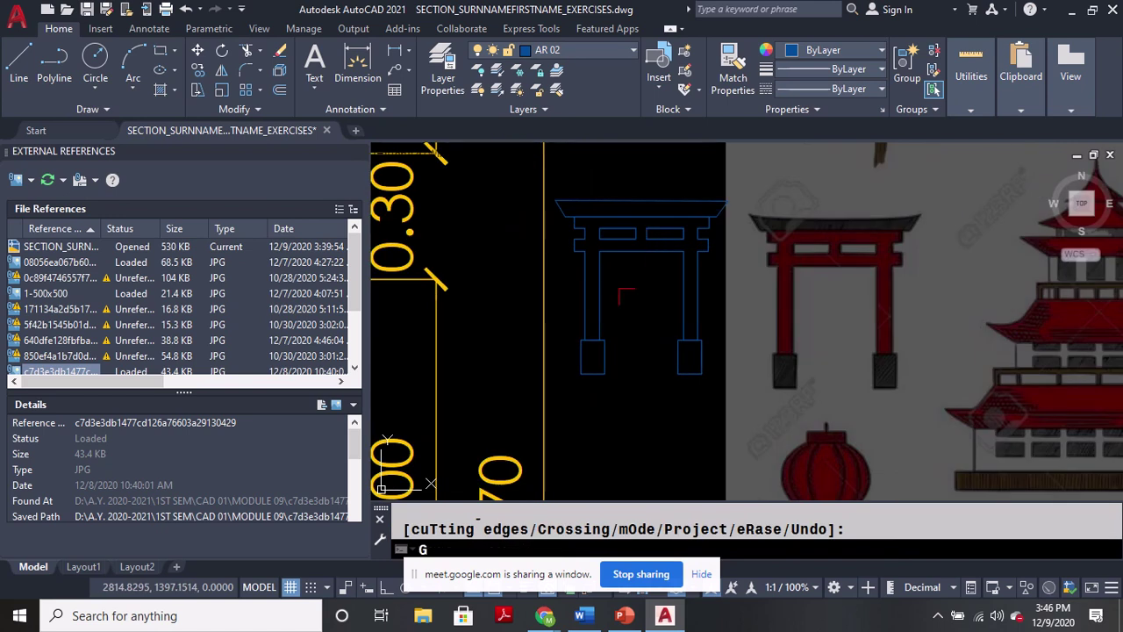
pyautogui.press('Return')
pyautogui.click(496, 186)
pyautogui.click(782, 373)
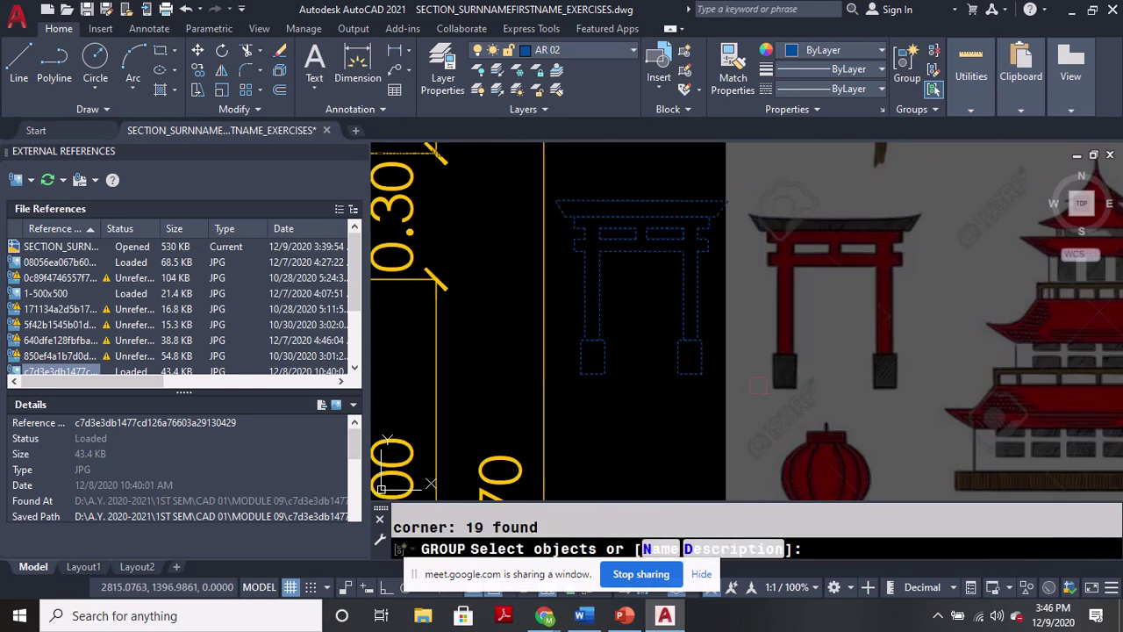
pyautogui.press('Return')
# Move the gate group into the section elevation, placing it under the desk beside the chair.
pyautogui.click(689, 343)
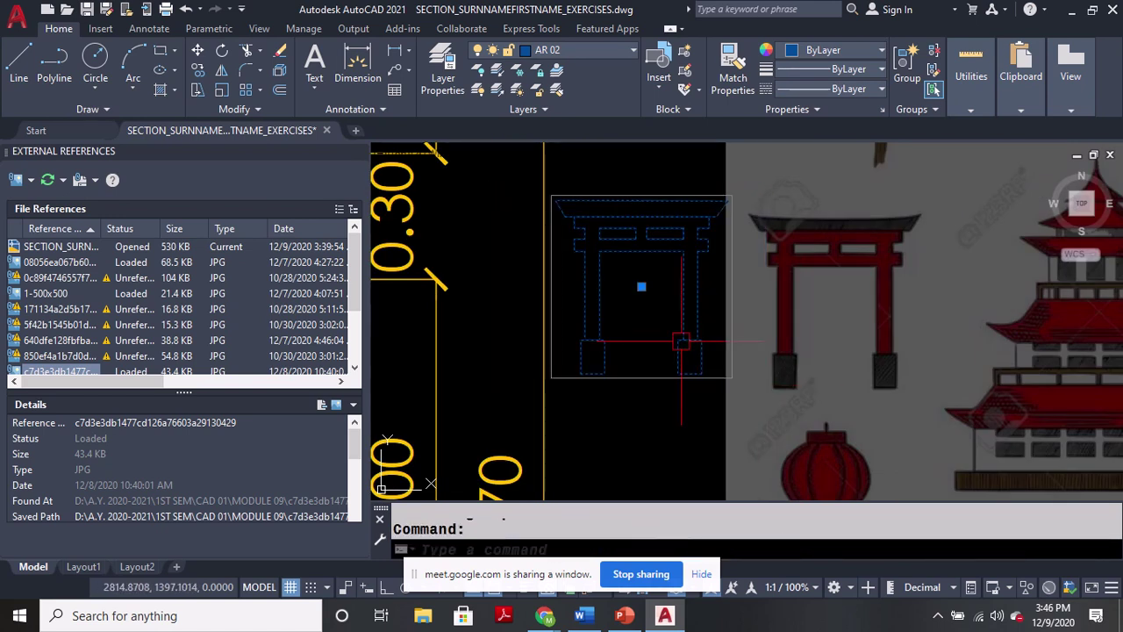
pyautogui.click(642, 286)
pyautogui.scroll(-4, 720, 270)
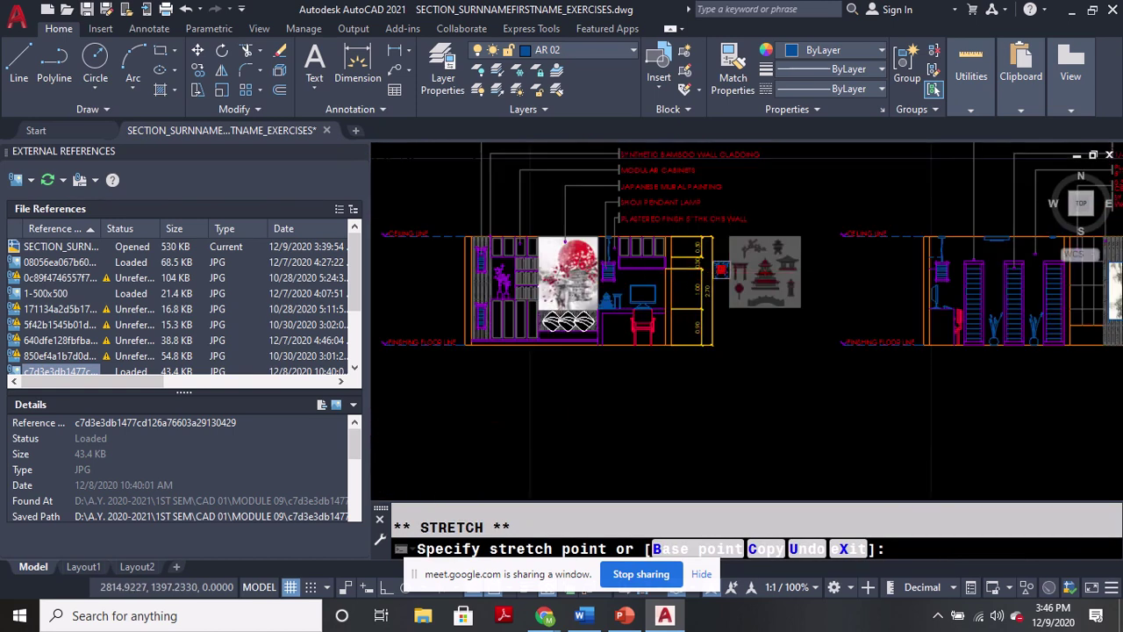
pyautogui.scroll(5, 604, 299)
pyautogui.scroll(-1, 604, 299)
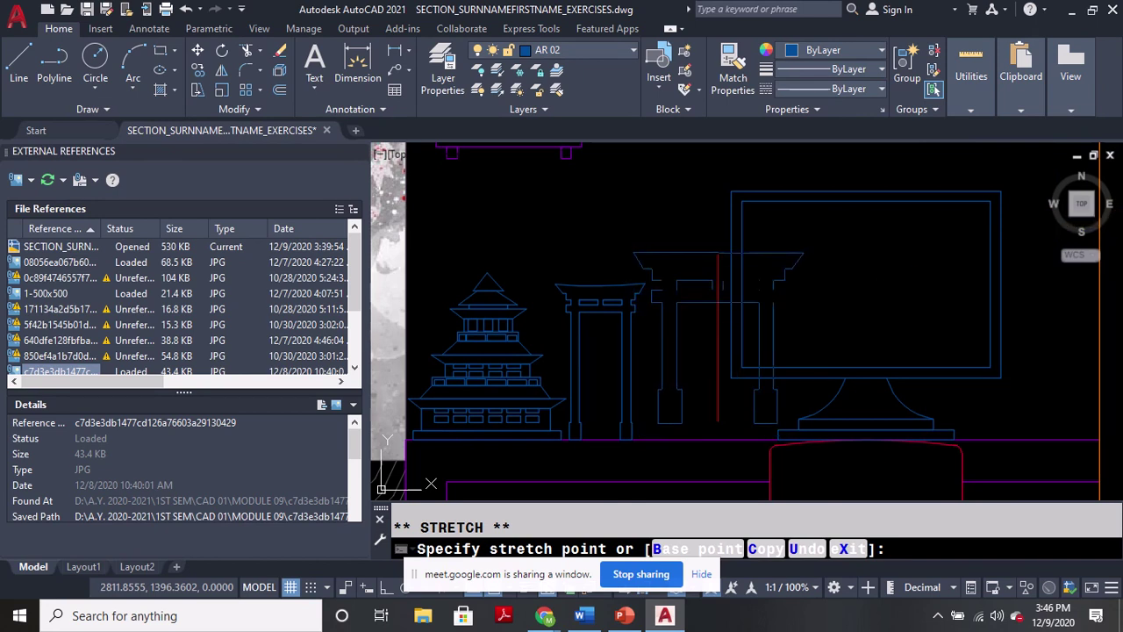
pyautogui.scroll(-1, 719, 338)
pyautogui.moveTo(622, 436); pyautogui.dragTo(651, 319, button='middle')
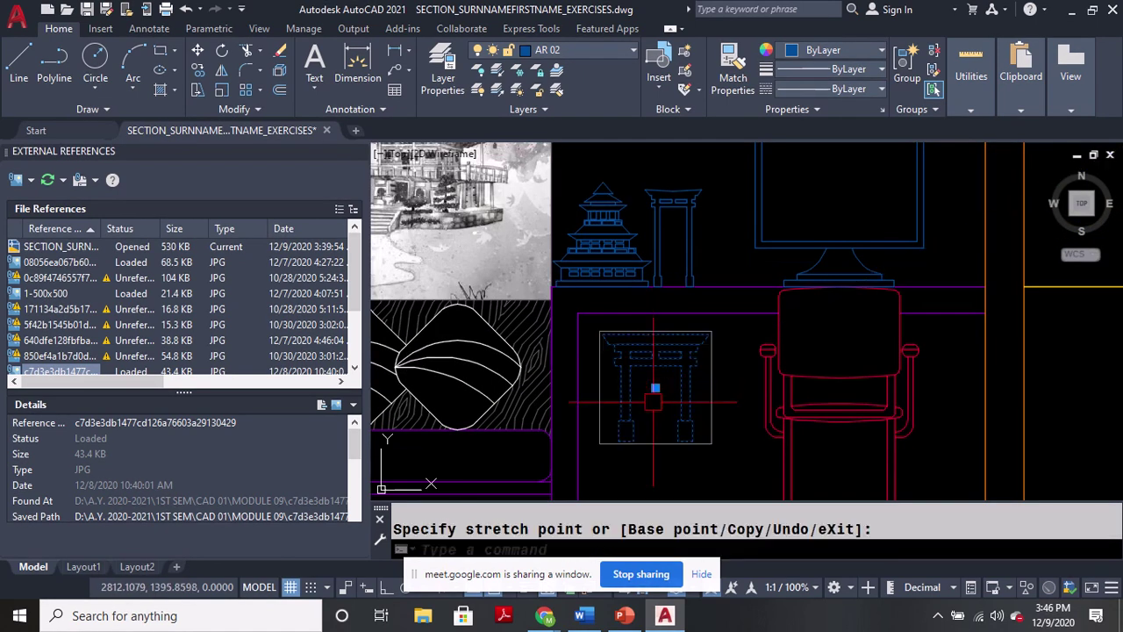
pyautogui.press('Escape')
# Trace the bottom edge of the cherry blossom trunk in the reference image with an arc.
pyautogui.scroll(-4, 551, 360)
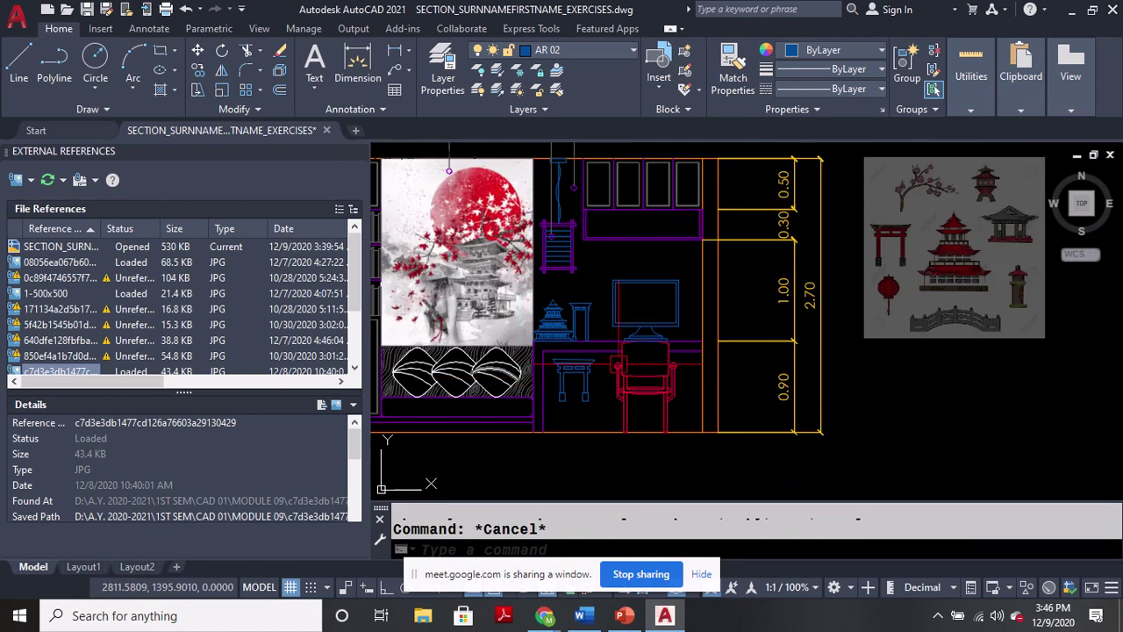
pyautogui.moveTo(921, 208); pyautogui.dragTo(796, 302, button='middle')
pyautogui.scroll(7, 814, 286)
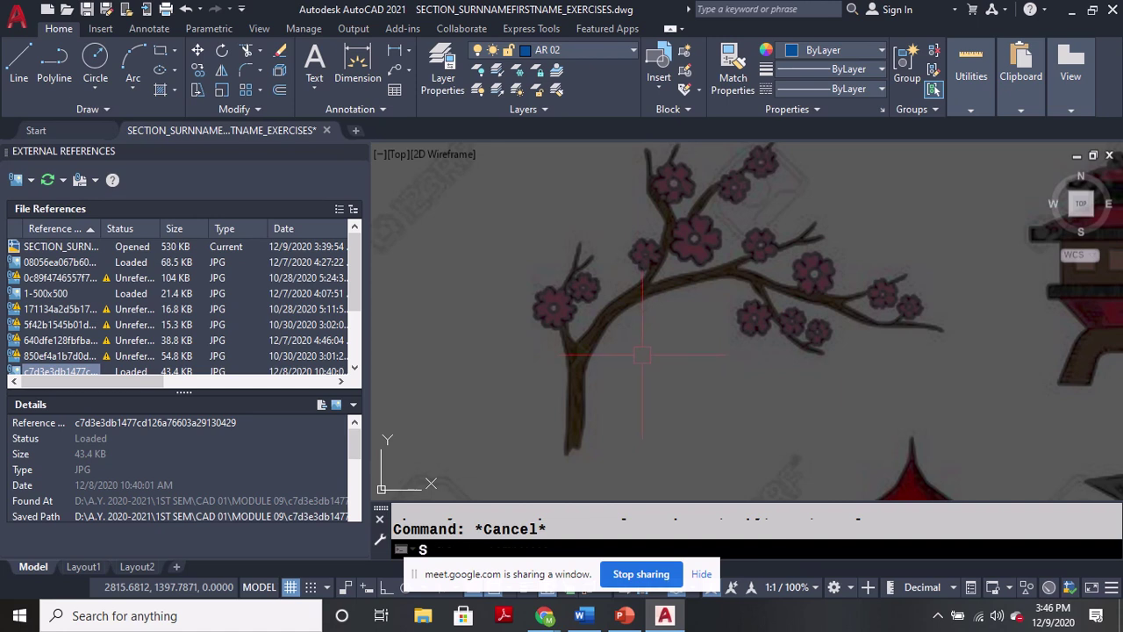
pyautogui.press('BackSpace')
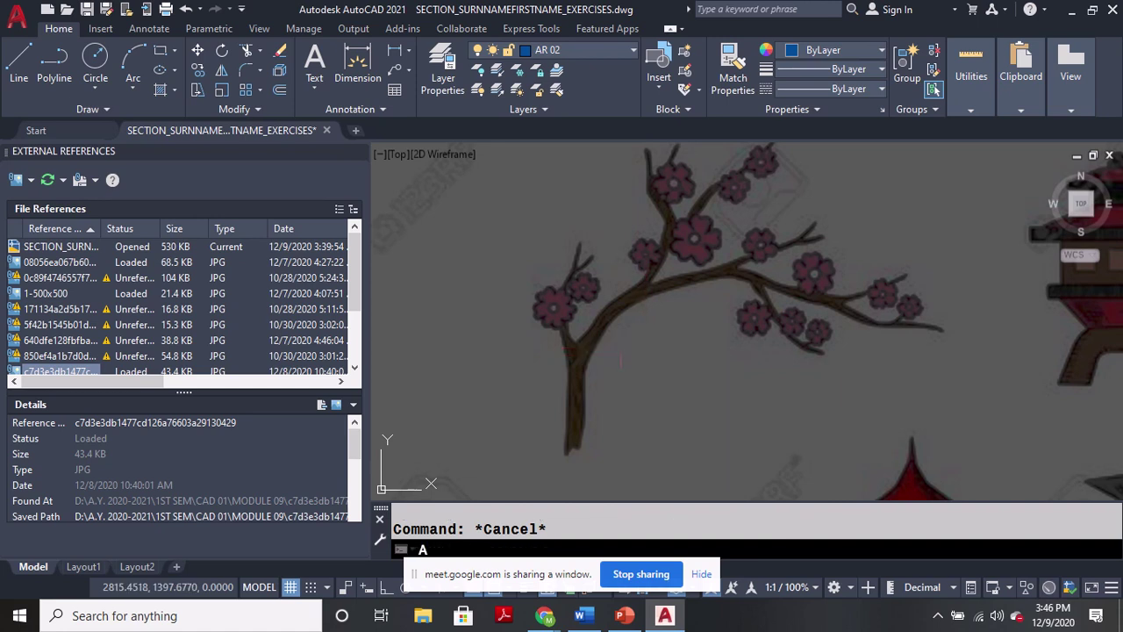
pyautogui.press('Return')
pyautogui.scroll(4, 568, 456)
pyautogui.click(564, 452)
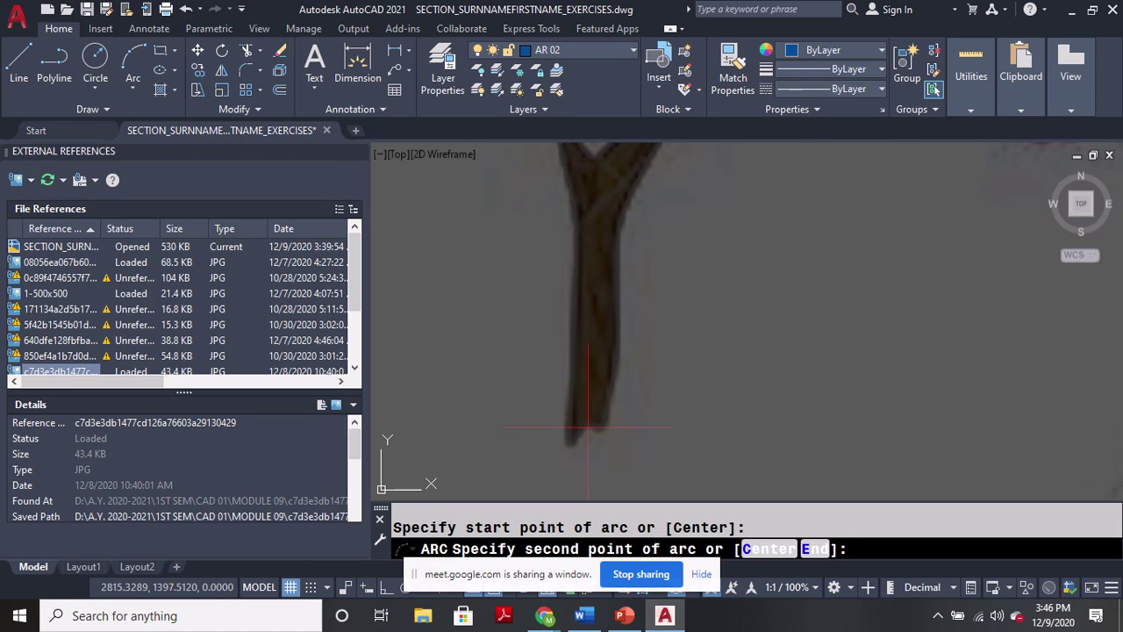
pyautogui.click(588, 427)
pyautogui.click(607, 427)
# Trace the trunk's right edge with an arc from its base up to just below the fork.
pyautogui.press('Return')
pyautogui.click(607, 427)
pyautogui.scroll(-2, 609, 421)
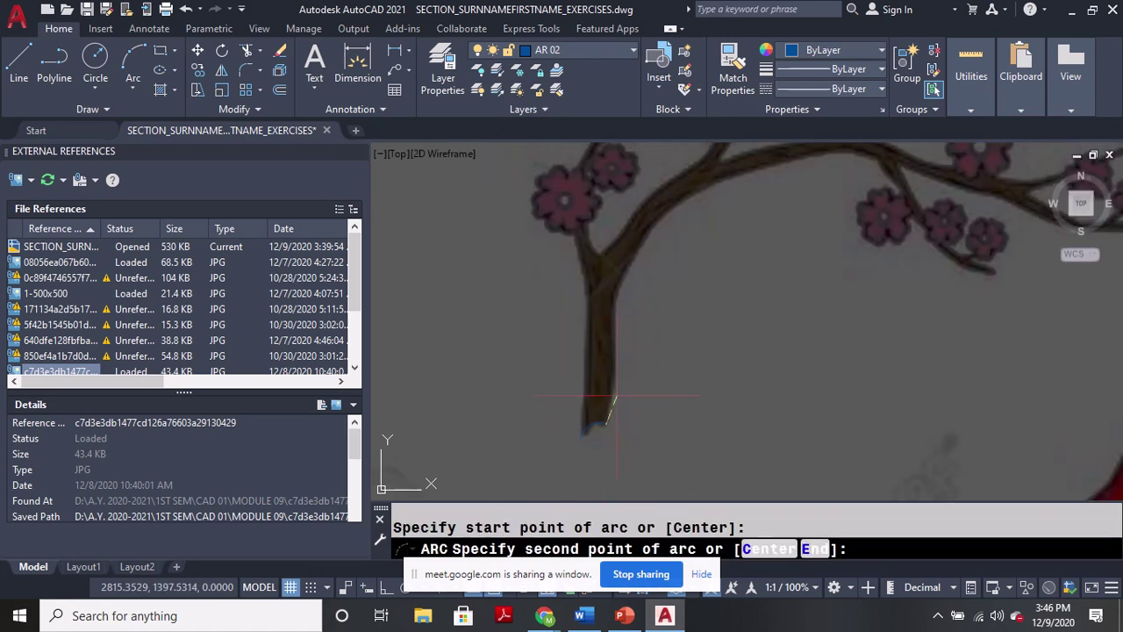
pyautogui.click(618, 372)
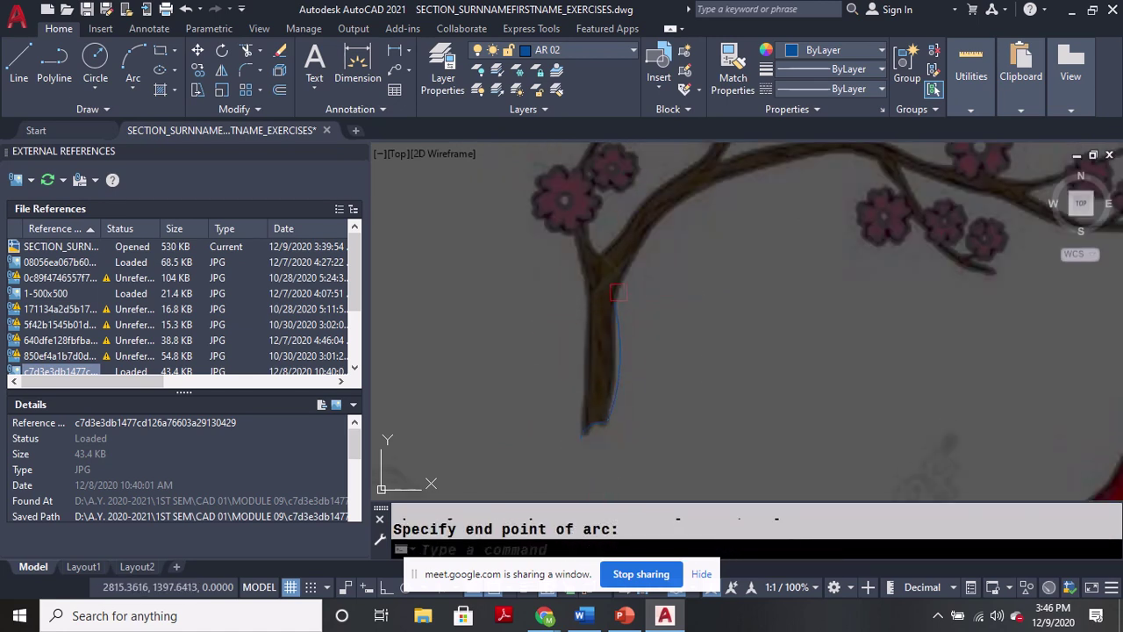
pyautogui.click(616, 302)
# Trace the underside of the main branch with two connected arcs, from the trunk to the branch's crest.
pyautogui.press('Return')
pyautogui.click(615, 304)
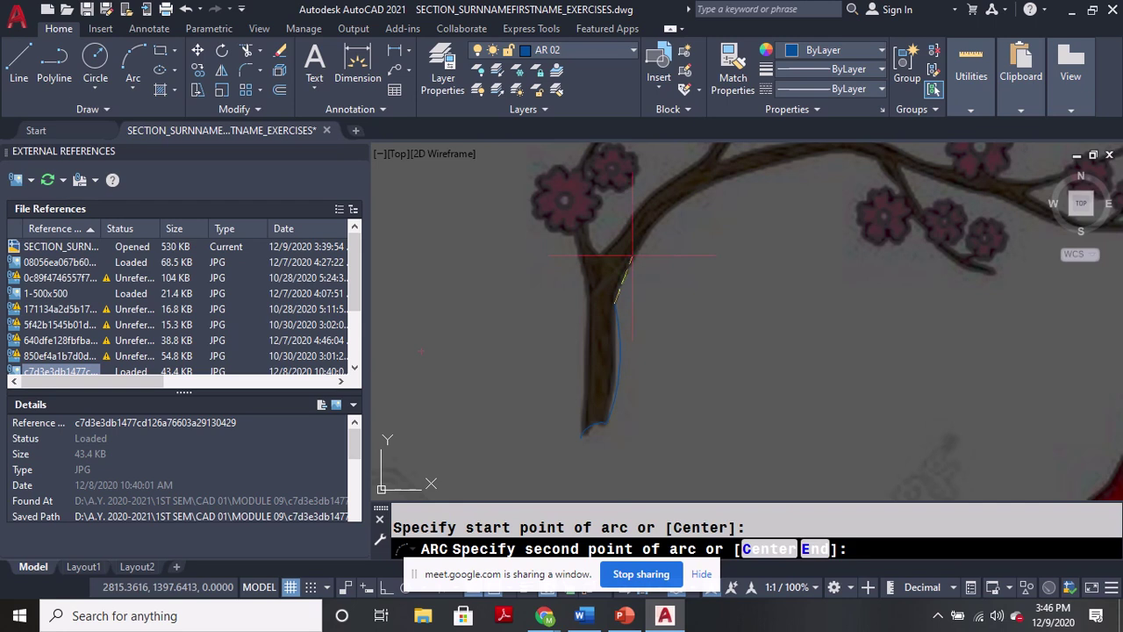
pyautogui.click(632, 259)
pyautogui.moveTo(732, 180)
pyautogui.mouseDown(button='middle')
pyautogui.moveTo(664, 260)
pyautogui.moveTo(634, 271)
pyautogui.mouseUp(button='middle')
pyautogui.click(632, 273)
pyautogui.press('Return')
pyautogui.click(632, 273)
pyautogui.click(692, 255)
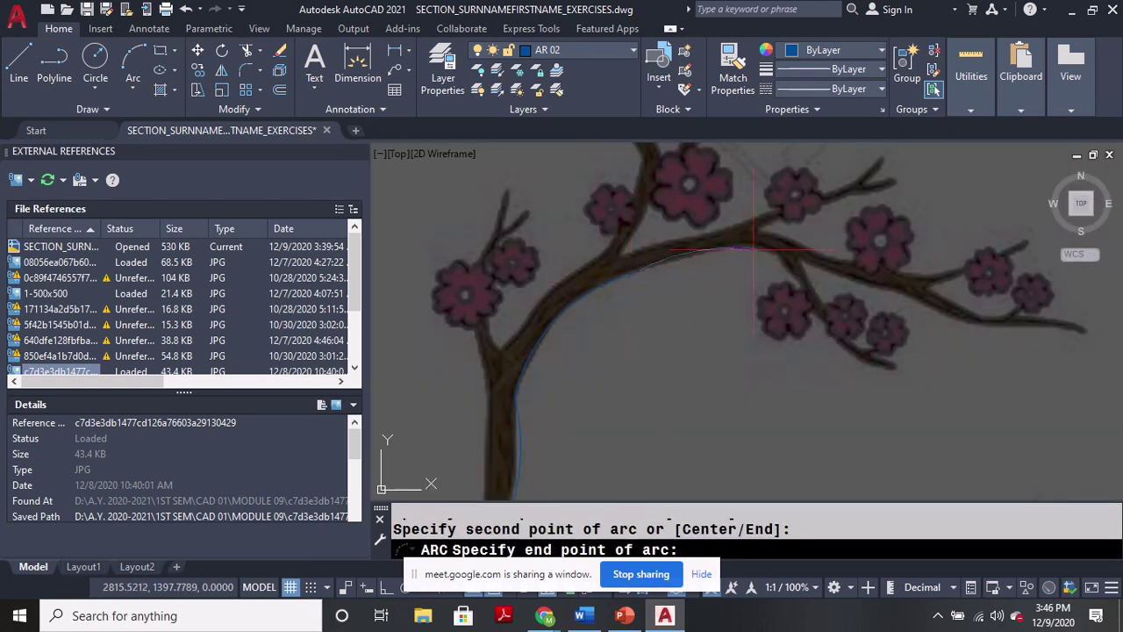
pyautogui.scroll(4, 761, 260)
pyautogui.click(747, 237)
# Trace the lower edge of the drooping twig with two connected arcs, from the branch's crest to the twig's tip.
pyautogui.press('Return')
pyautogui.click(747, 237)
pyautogui.click(813, 257)
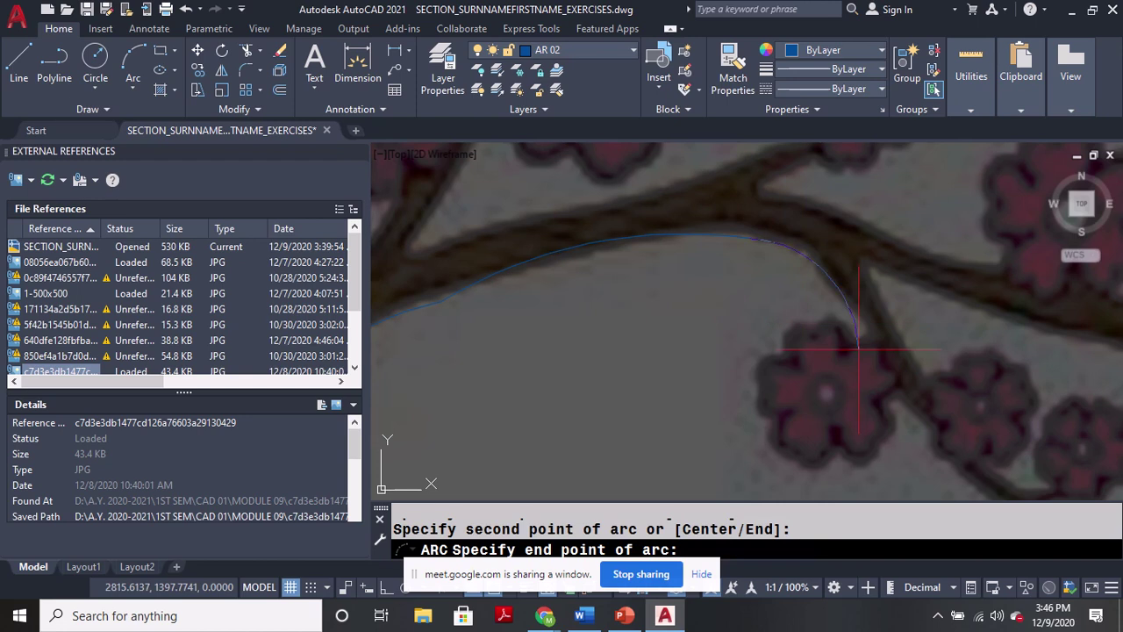
pyautogui.moveTo(861, 346); pyautogui.dragTo(770, 274, button='middle')
pyautogui.click(794, 291)
pyautogui.press('Return')
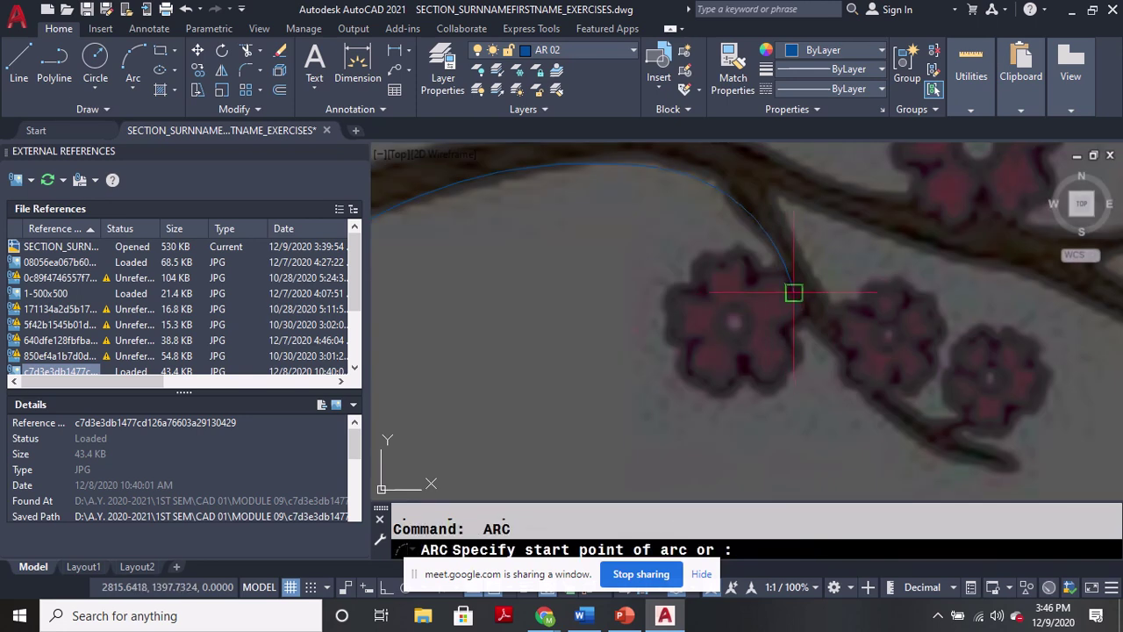
pyautogui.click(794, 293)
pyautogui.click(832, 384)
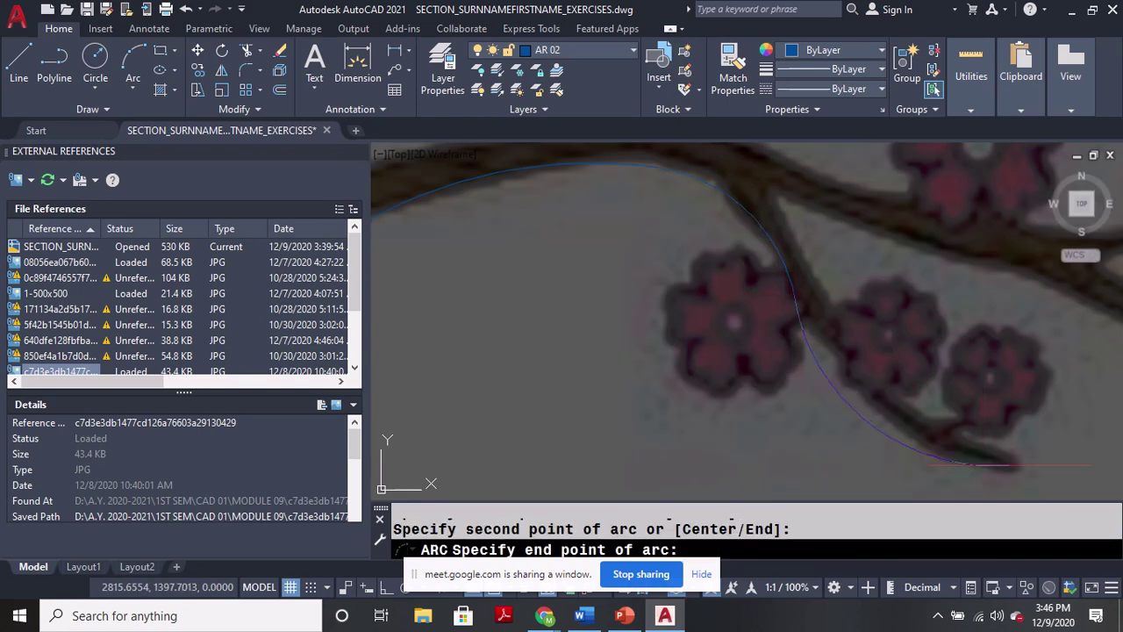
pyautogui.click(966, 463)
pyautogui.scroll(-3, 869, 377)
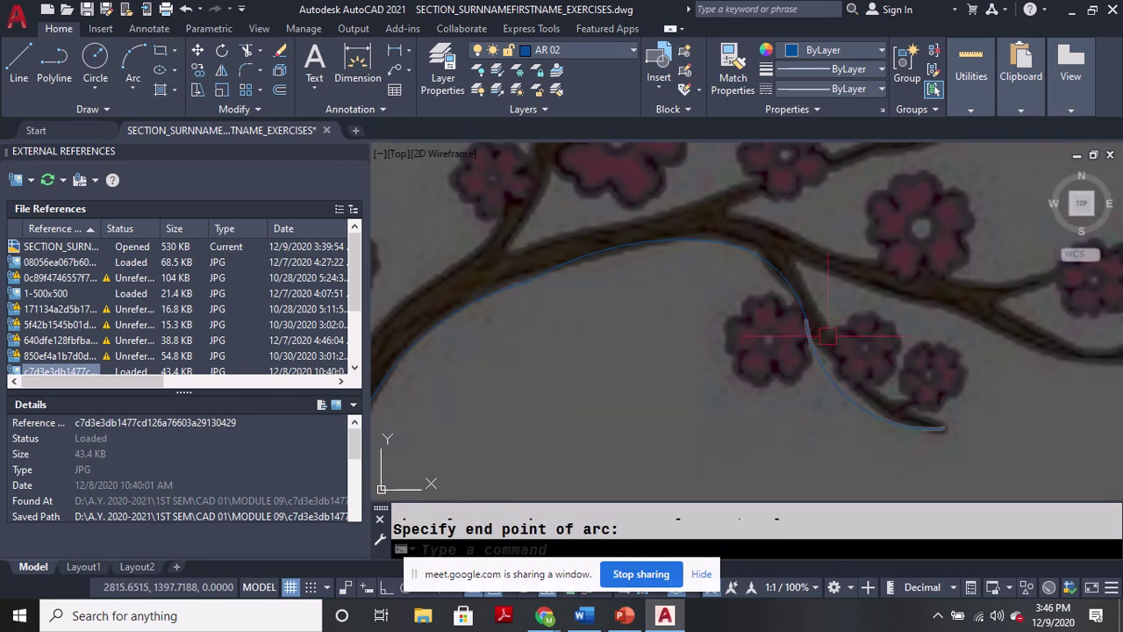
# Trace the main branch's upper edge with two connected arcs, from the trunk's fork to the base of the upright side branch.
pyautogui.scroll(-3, 827, 336)
pyautogui.scroll(3, 500, 363)
pyautogui.press('Return')
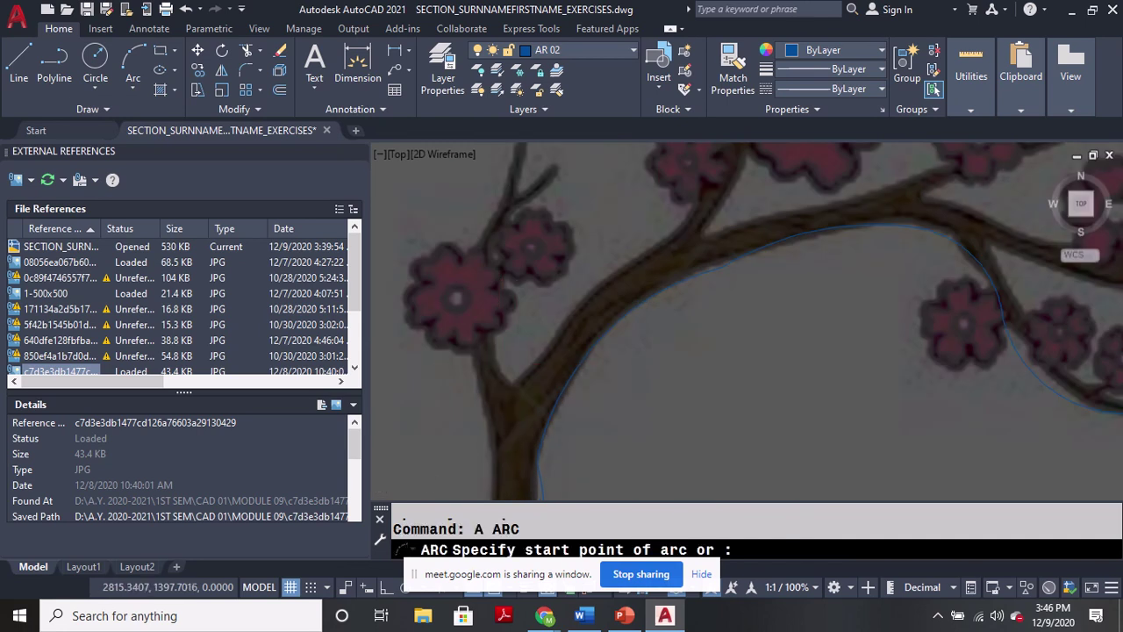
pyautogui.scroll(2, 531, 378)
pyautogui.click(515, 391)
pyautogui.click(598, 323)
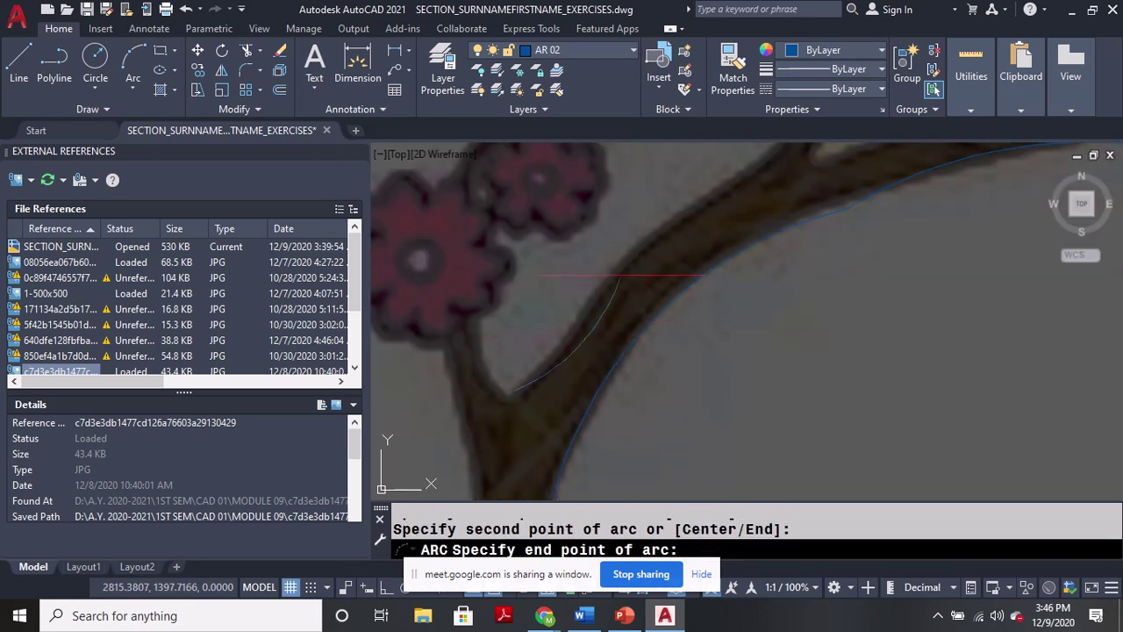
pyautogui.click(649, 243)
pyautogui.moveTo(648, 243); pyautogui.dragTo(603, 320, button='middle')
pyautogui.press('Return')
pyautogui.click(603, 319)
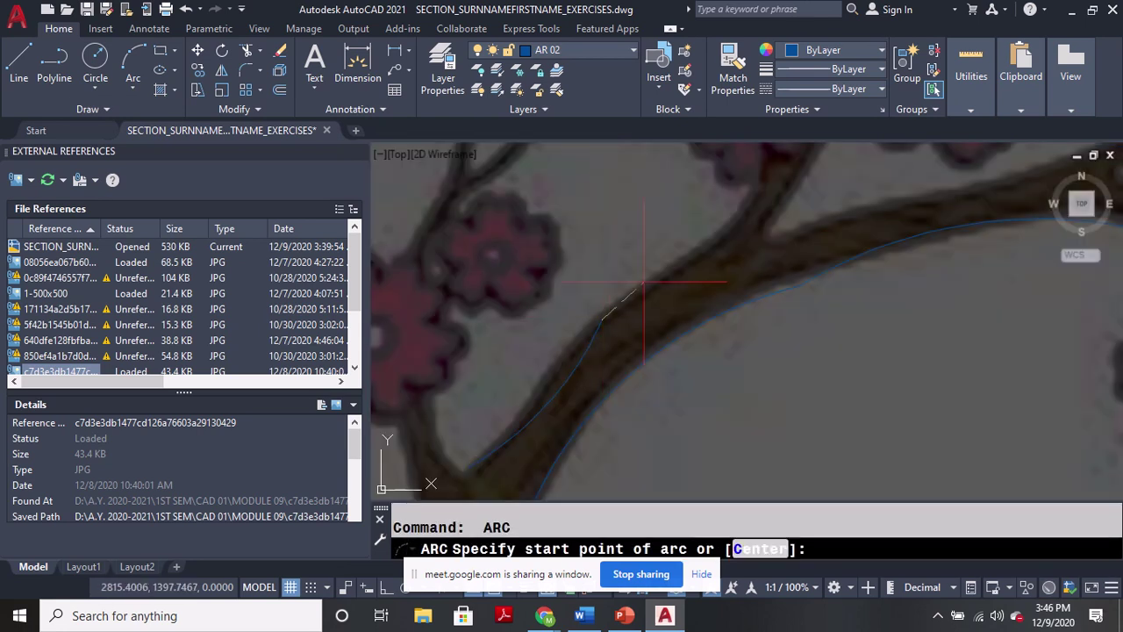
pyautogui.click(665, 275)
pyautogui.click(733, 239)
# Trace the left edge of the upright side branch with two connected arcs, up to the bend below its thin end twig.
pyautogui.moveTo(733, 239); pyautogui.dragTo(669, 384, button='middle')
pyautogui.press('Return')
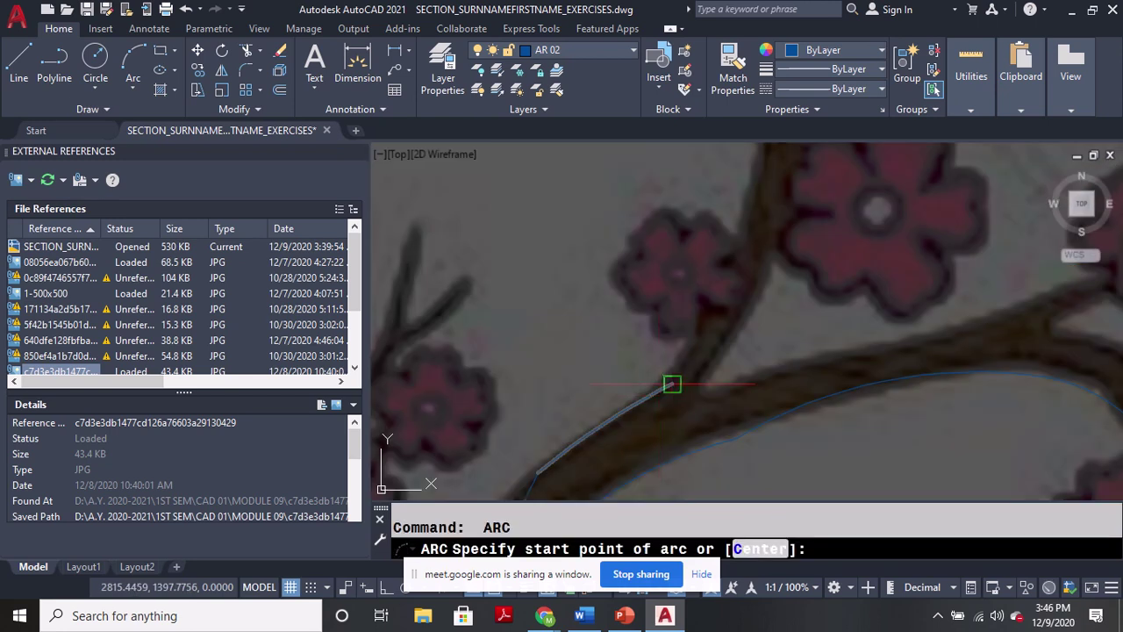
pyautogui.click(670, 385)
pyautogui.scroll(-3, 670, 385)
pyautogui.click(724, 265)
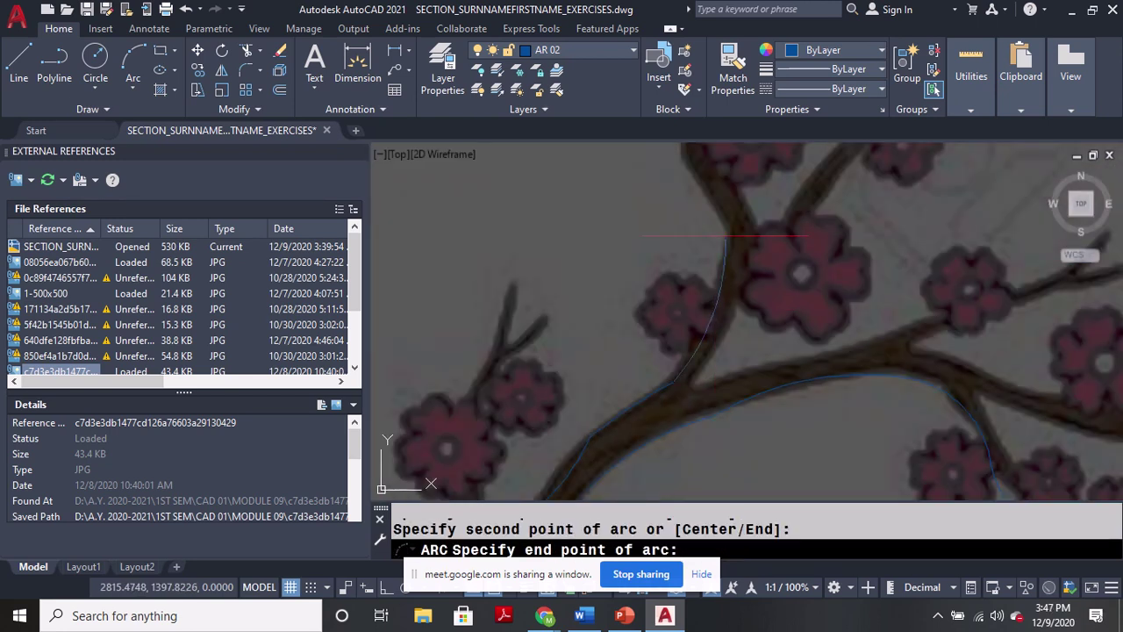
pyautogui.moveTo(725, 235); pyautogui.dragTo(690, 358, button='middle')
pyautogui.click(690, 359)
pyautogui.press('Return')
pyautogui.click(674, 318)
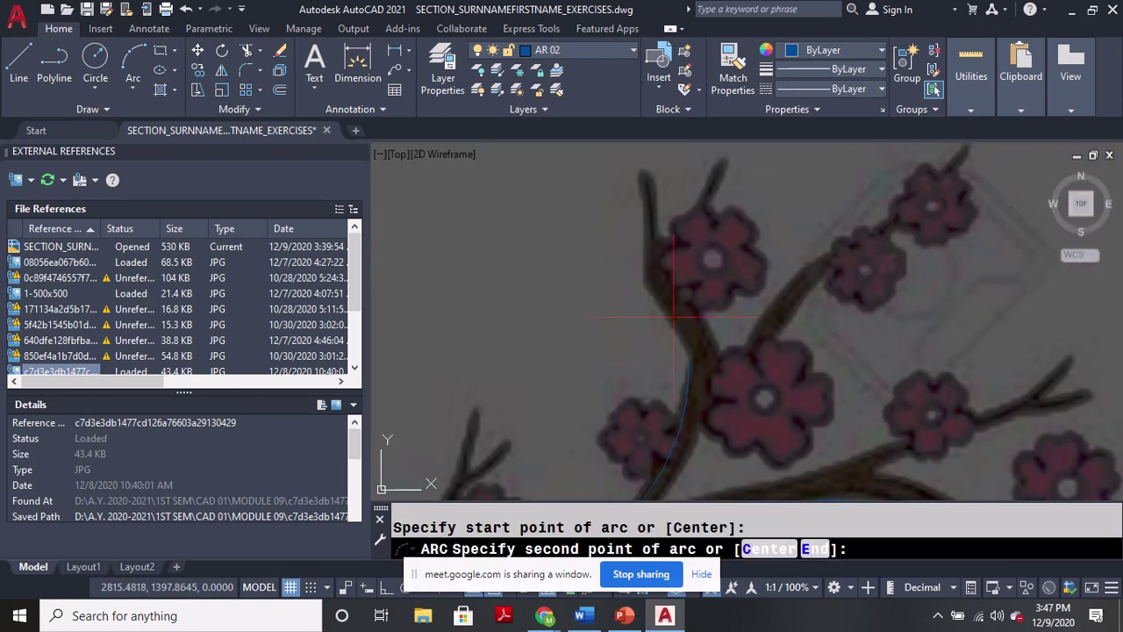
pyautogui.click(676, 317)
pyautogui.click(650, 282)
# Trace the left edge of the upright branch's thin end twig with an arc and round its tip with a short arc.
pyautogui.press('Return')
pyautogui.click(650, 282)
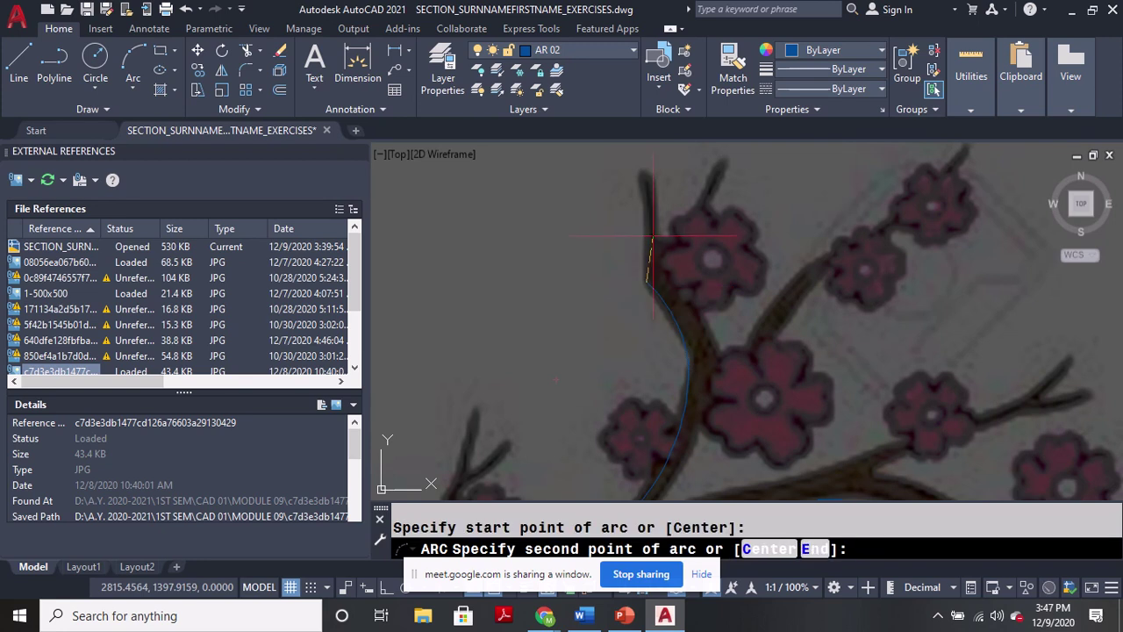
pyautogui.click(649, 230)
pyautogui.scroll(2, 625, 183)
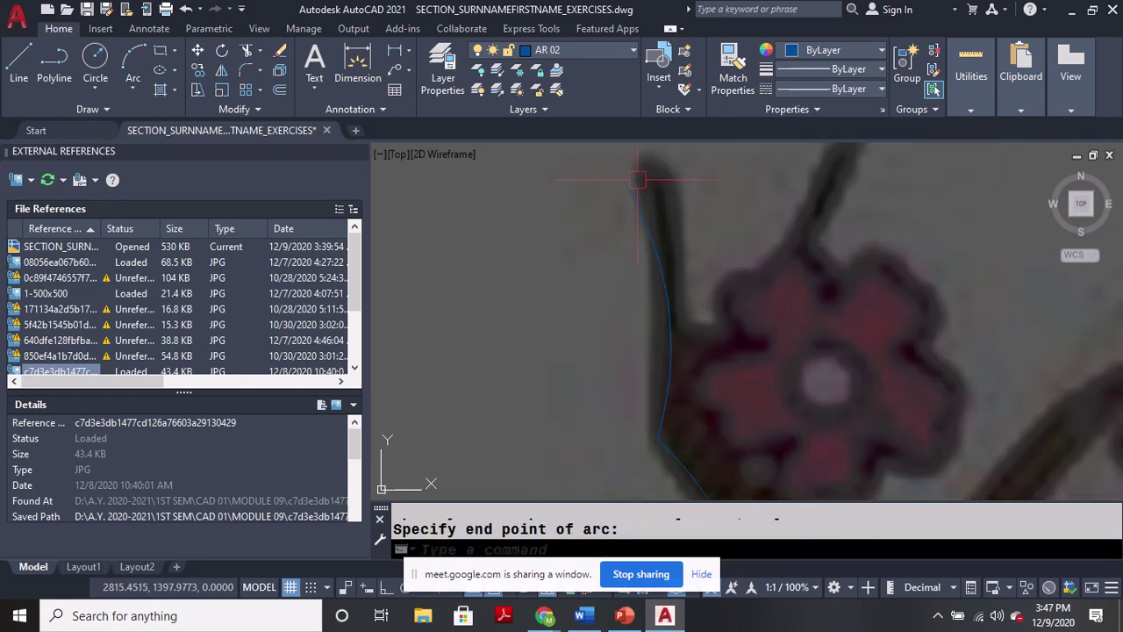
pyautogui.click(626, 184)
pyautogui.press('Return')
pyautogui.click(626, 184)
pyautogui.click(646, 175)
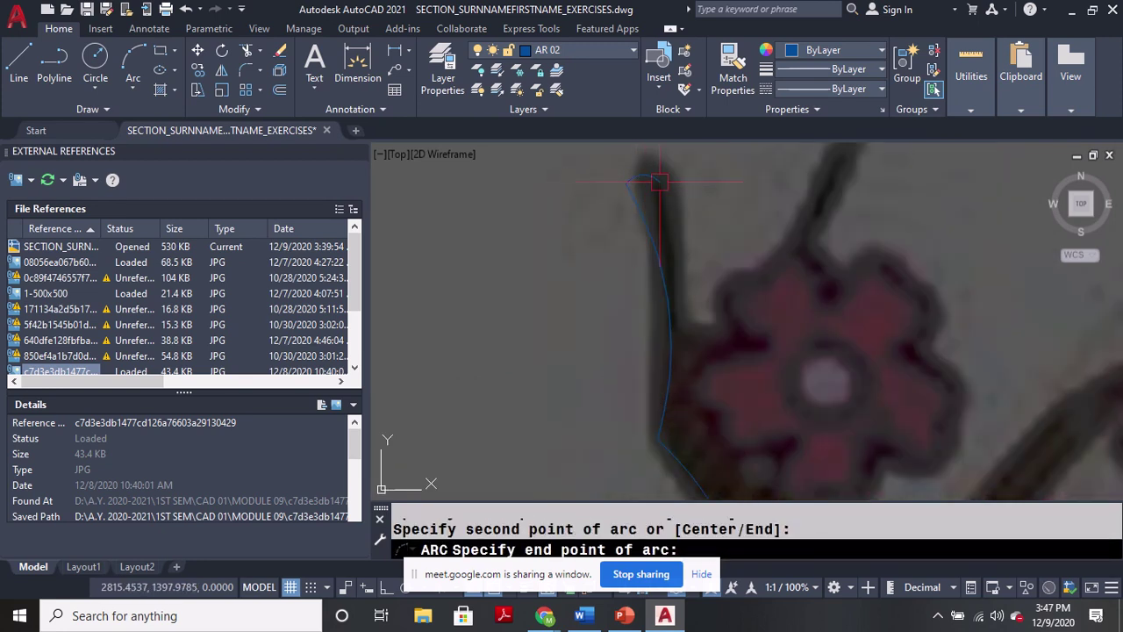
pyautogui.click(660, 182)
# Trace the end twig's right edge downward with an arc and add a short curved arc toward the blossom beside it.
pyautogui.press('Return')
pyautogui.click(659, 182)
pyautogui.click(684, 272)
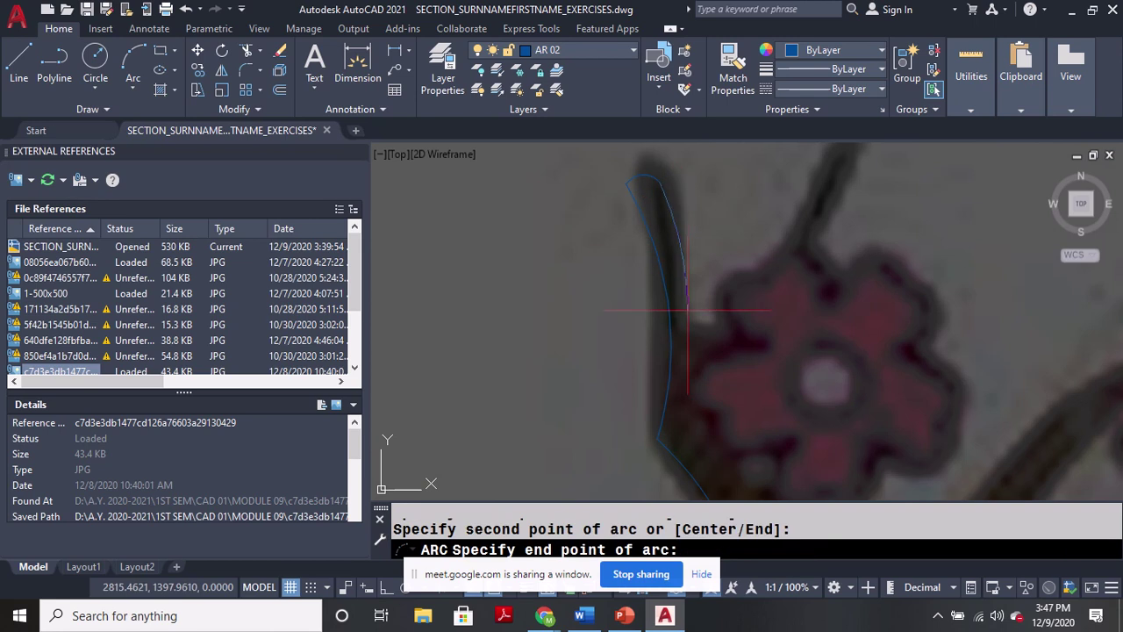
pyautogui.click(687, 322)
pyautogui.press('Return')
pyautogui.click(688, 322)
pyautogui.click(702, 324)
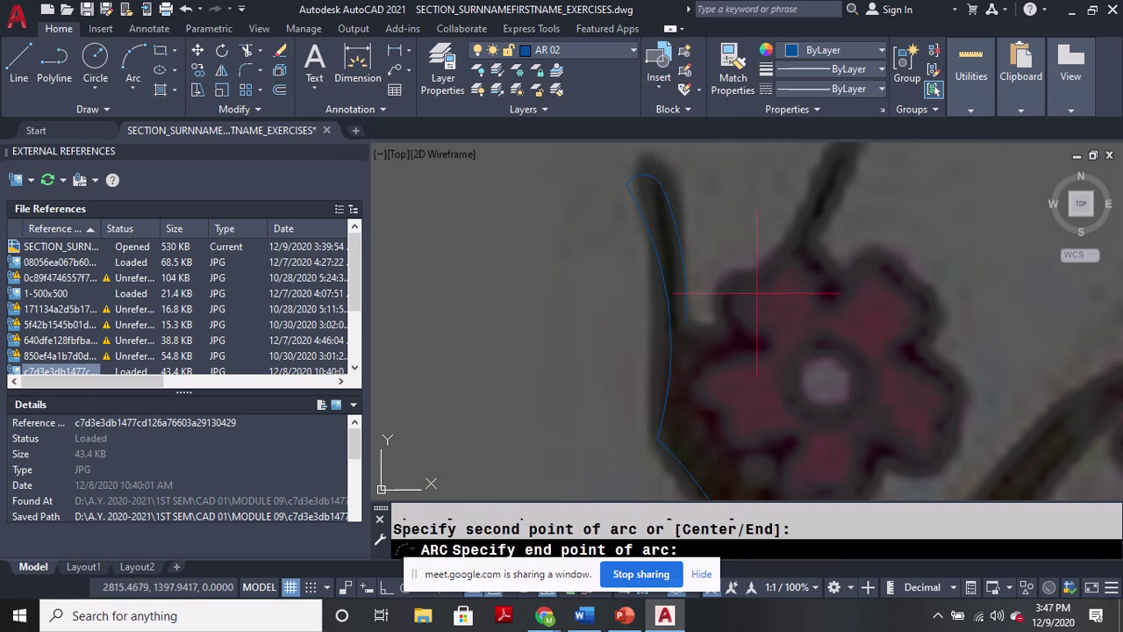
pyautogui.click(735, 321)
# Trace the left edge of the second twig above the blossom with an arc and round its tip with a short arc.
pyautogui.press('Return')
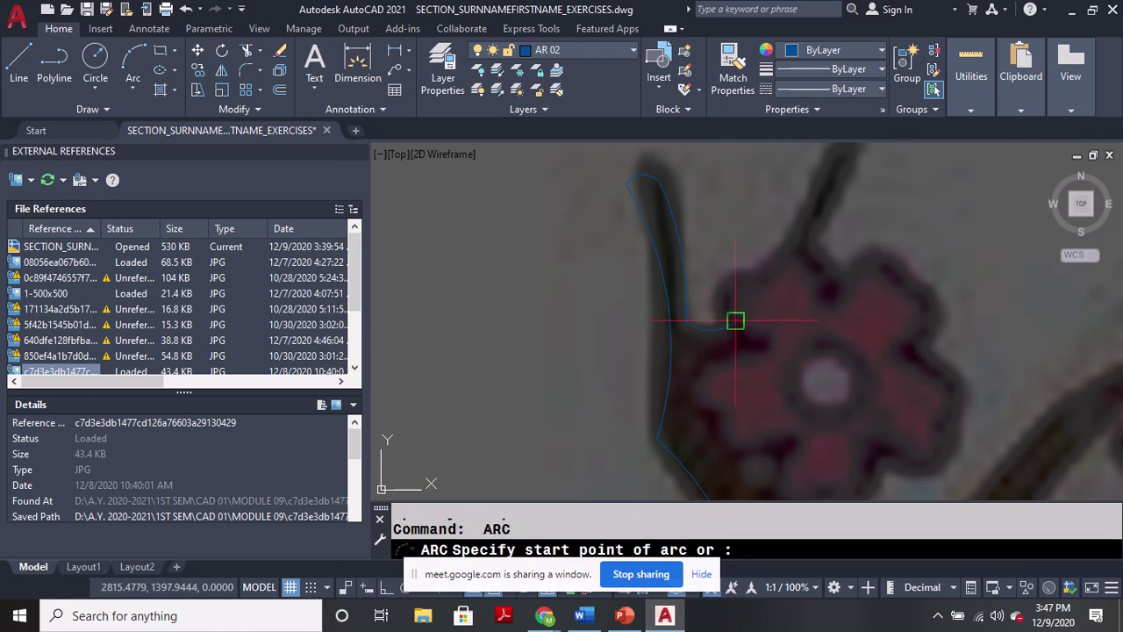
pyautogui.click(736, 321)
pyautogui.click(780, 264)
pyautogui.moveTo(810, 204); pyautogui.dragTo(788, 274, button='middle')
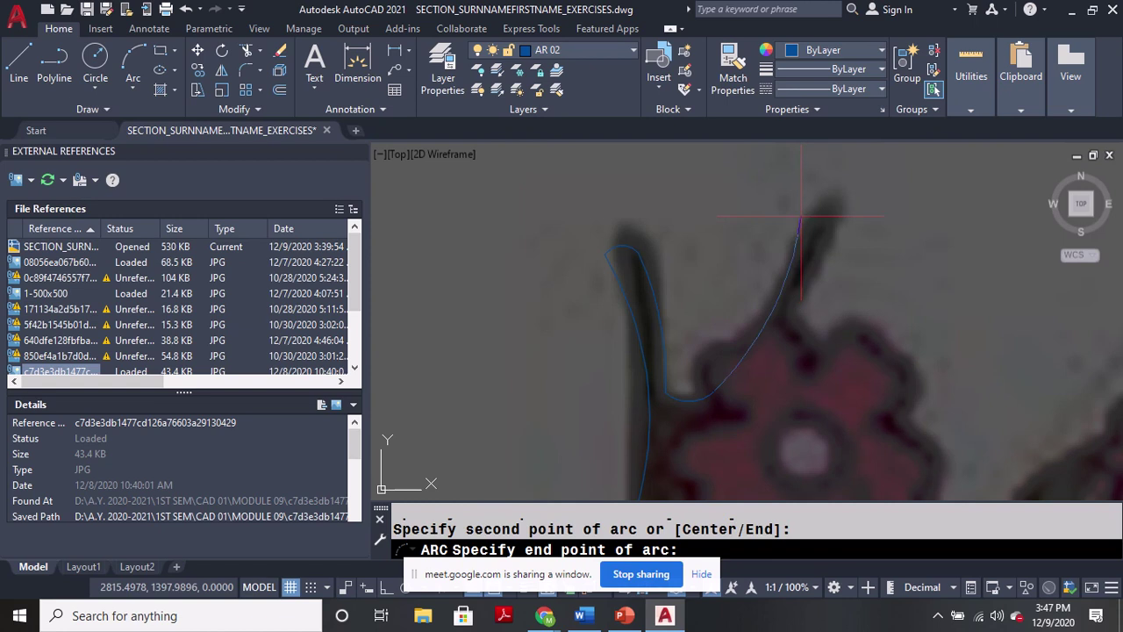
pyautogui.click(804, 205)
pyautogui.press('Return')
pyautogui.click(805, 206)
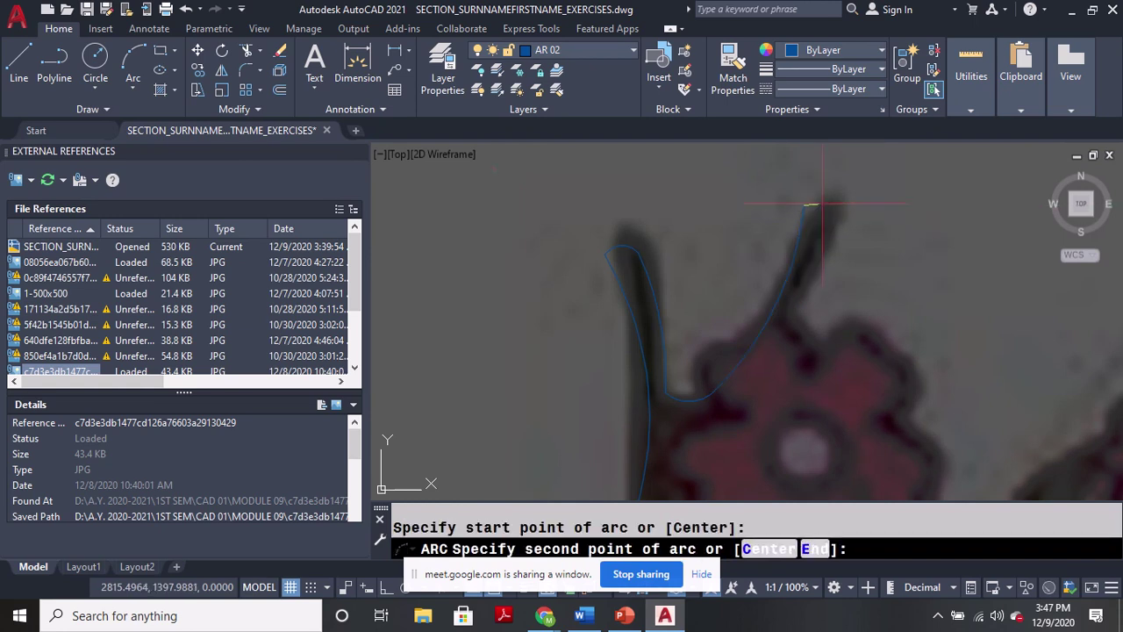
pyautogui.click(816, 203)
pyautogui.click(832, 217)
# Trace the second twig's right edge with an arc from its tip down to the blossom, and end the Arc command.
pyautogui.press('Return')
pyautogui.click(833, 220)
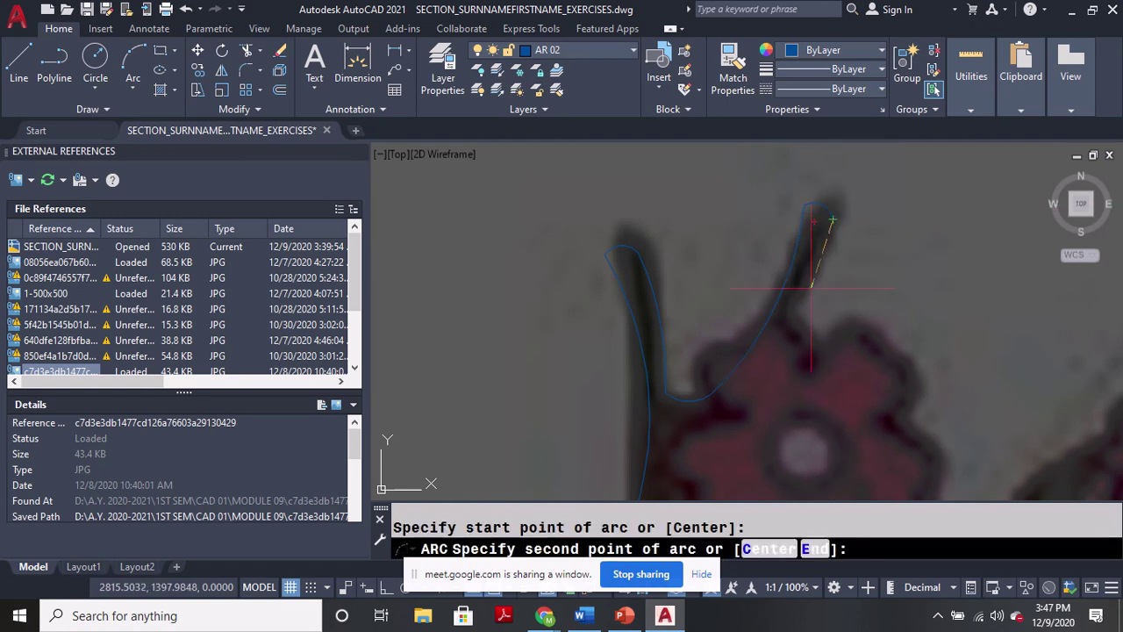
pyautogui.click(811, 289)
pyautogui.click(794, 325)
pyautogui.press('Return')
pyautogui.scroll(-1, 781, 265)
pyautogui.moveTo(762, 364); pyautogui.dragTo(760, 279, button='middle')
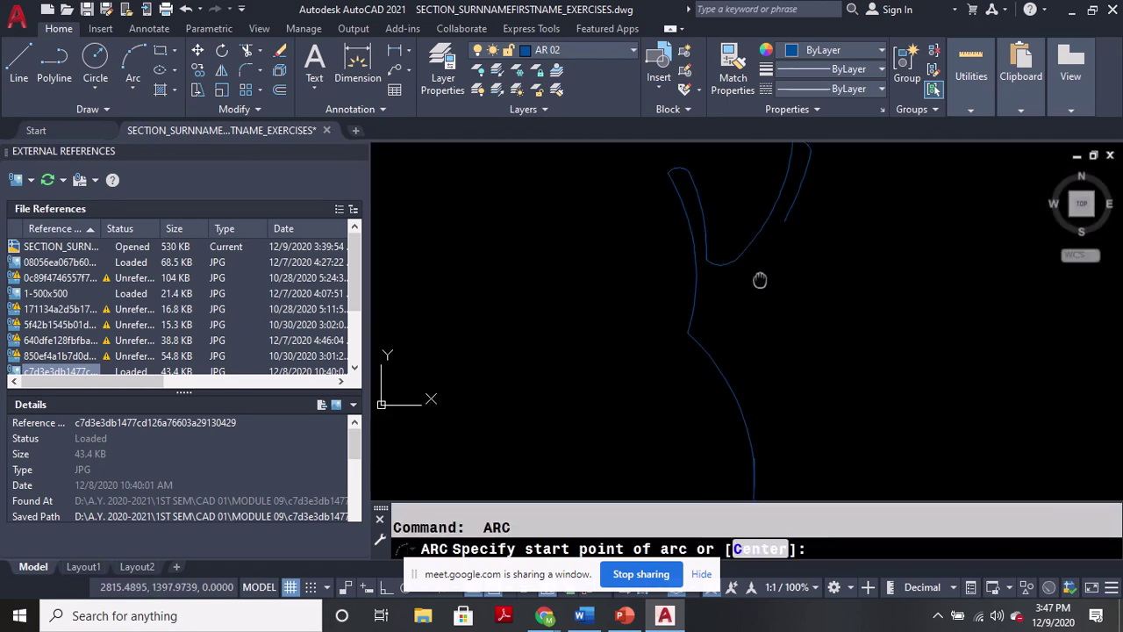
pyautogui.scroll(-6, 720, 271)
pyautogui.press('Escape')
# Try to trace the two upper-left petals of the large leftmost blossom with two connected arcs.
pyautogui.moveTo(736, 369)
pyautogui.mouseDown(button='middle')
pyautogui.moveTo(755, 258)
pyautogui.moveTo(760, 278)
pyautogui.mouseUp(button='middle')
pyautogui.scroll(6, 760, 278)
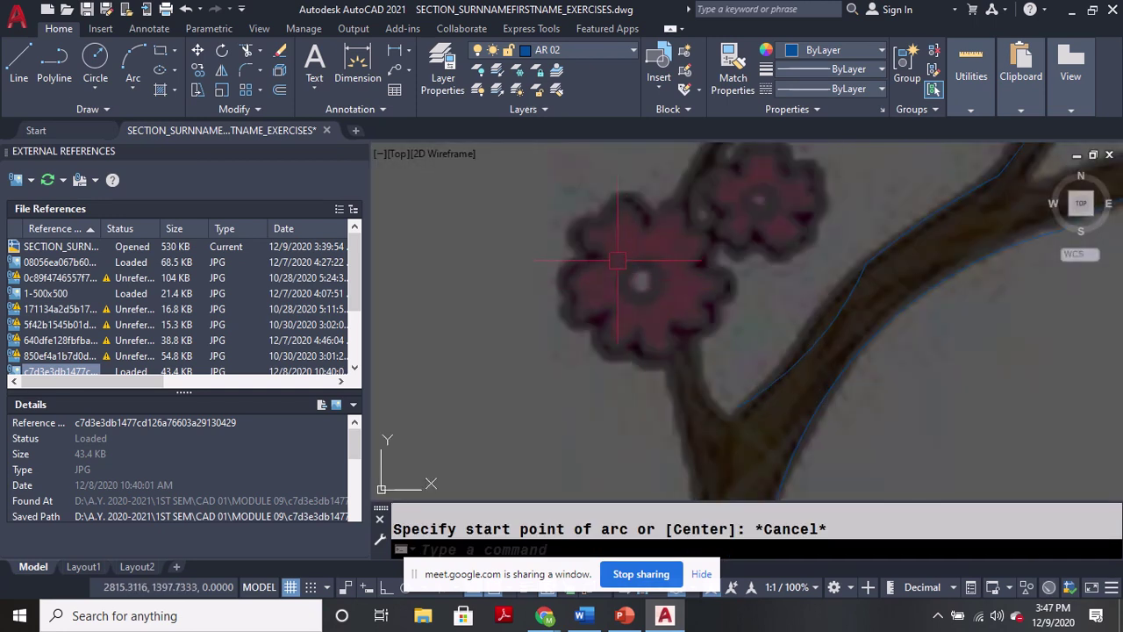
pyautogui.scroll(-4, 641, 280)
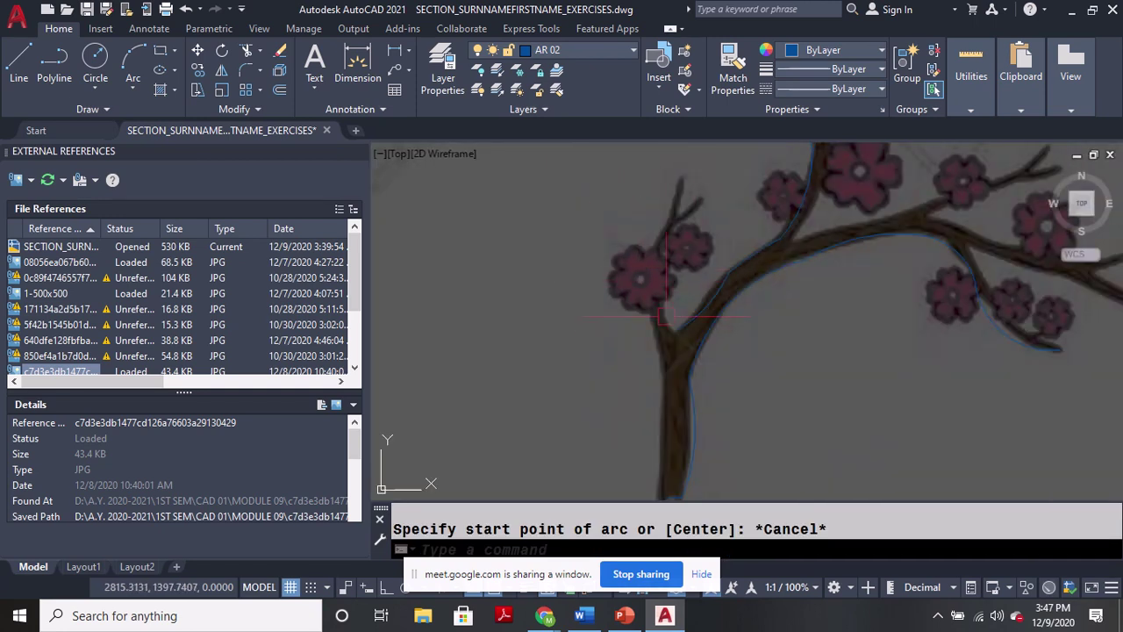
pyautogui.moveTo(628, 285); pyautogui.dragTo(645, 379, button='middle')
pyautogui.press('Return')
pyautogui.scroll(2, 632, 356)
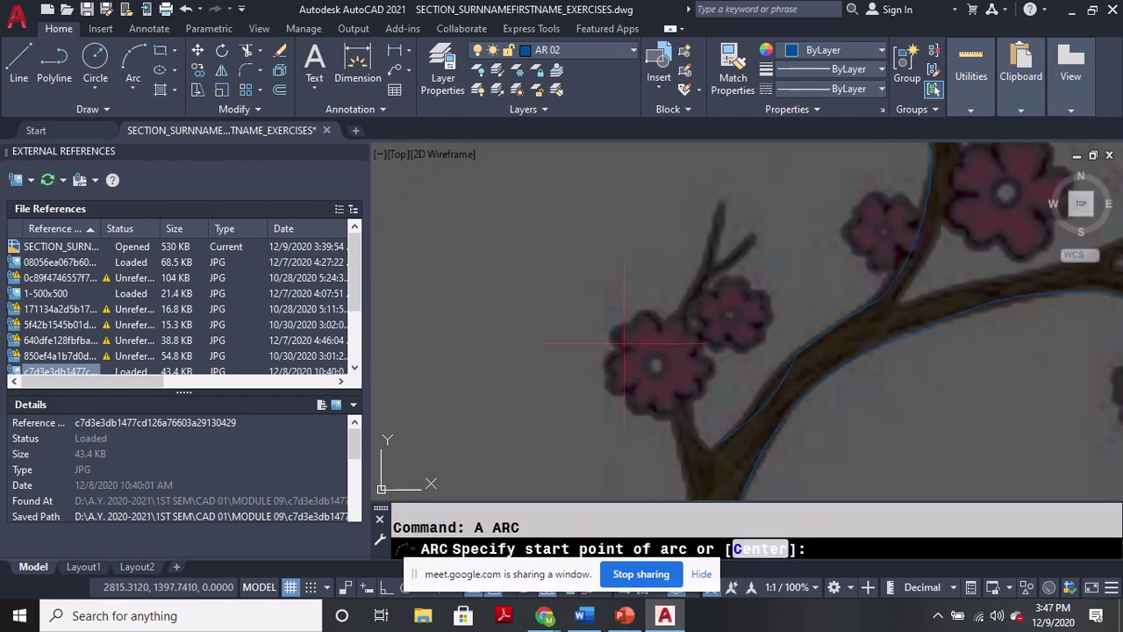
pyautogui.scroll(2, 625, 343)
pyautogui.click(634, 367)
pyautogui.click(589, 342)
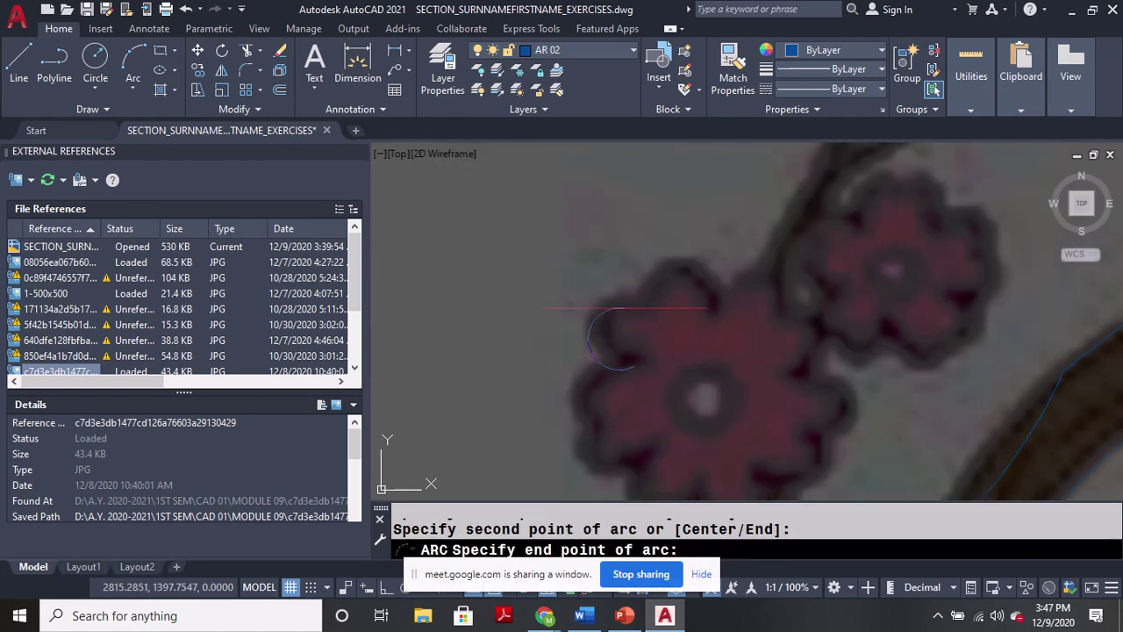
pyautogui.click(631, 301)
pyautogui.press('Return')
pyautogui.click(632, 302)
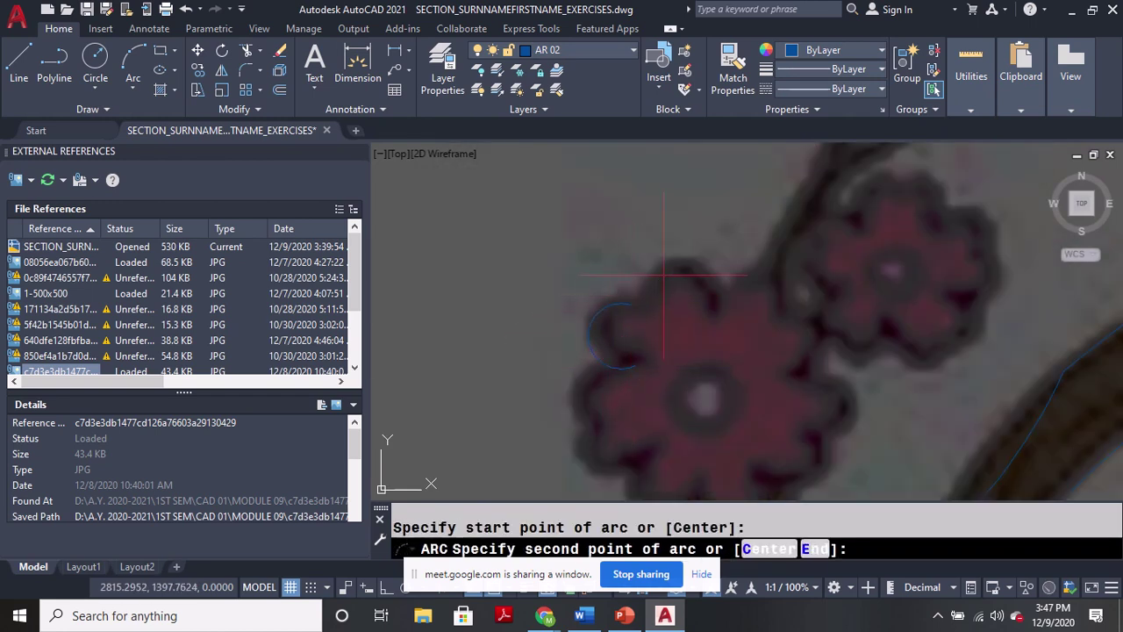
pyautogui.click(664, 270)
pyautogui.click(715, 309)
# Try to extend the leftmost blossom's outline with three more arcs around its upper-right petal.
pyautogui.press('Return')
pyautogui.click(715, 310)
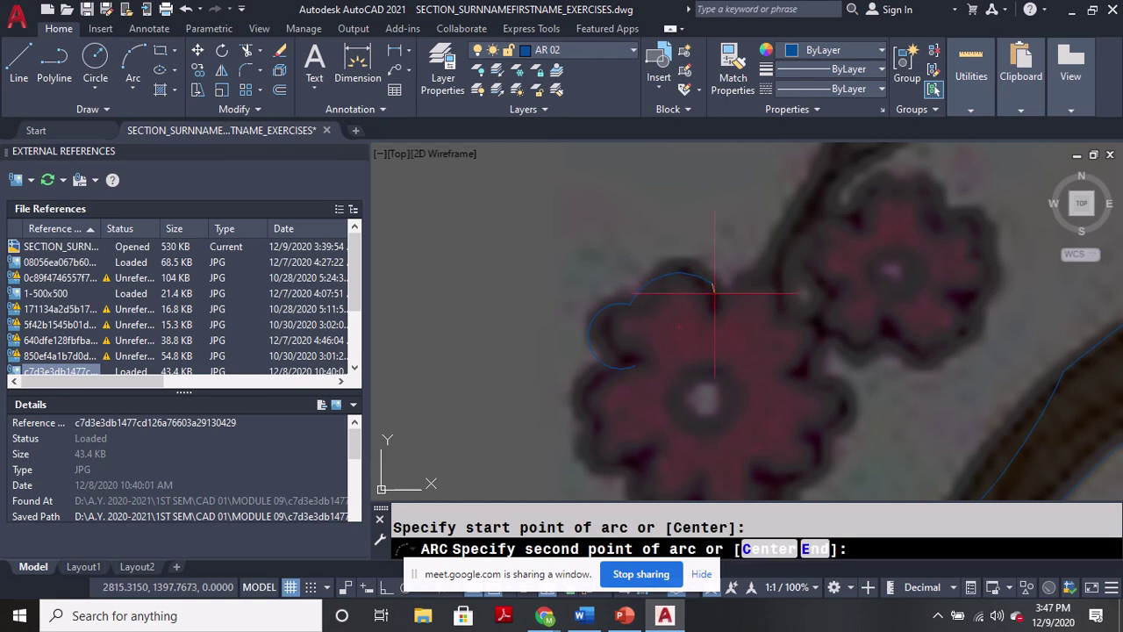
pyautogui.click(713, 316)
pyautogui.click(714, 315)
pyautogui.press('Return')
pyautogui.click(714, 315)
pyautogui.click(747, 284)
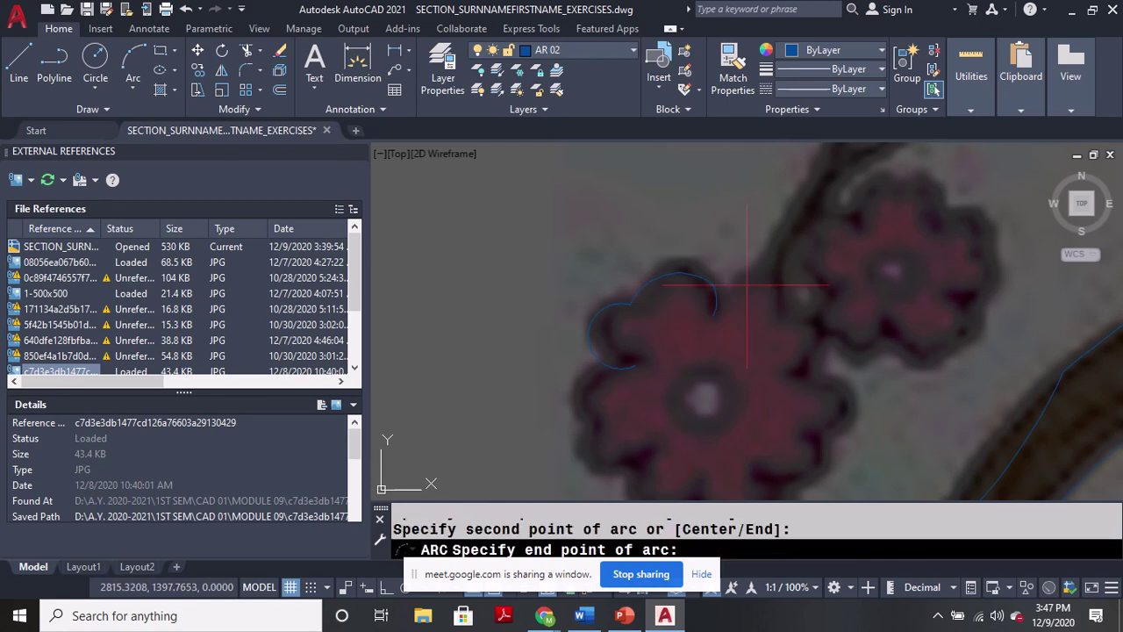
pyautogui.click(776, 286)
pyautogui.press('Return')
pyautogui.click(777, 288)
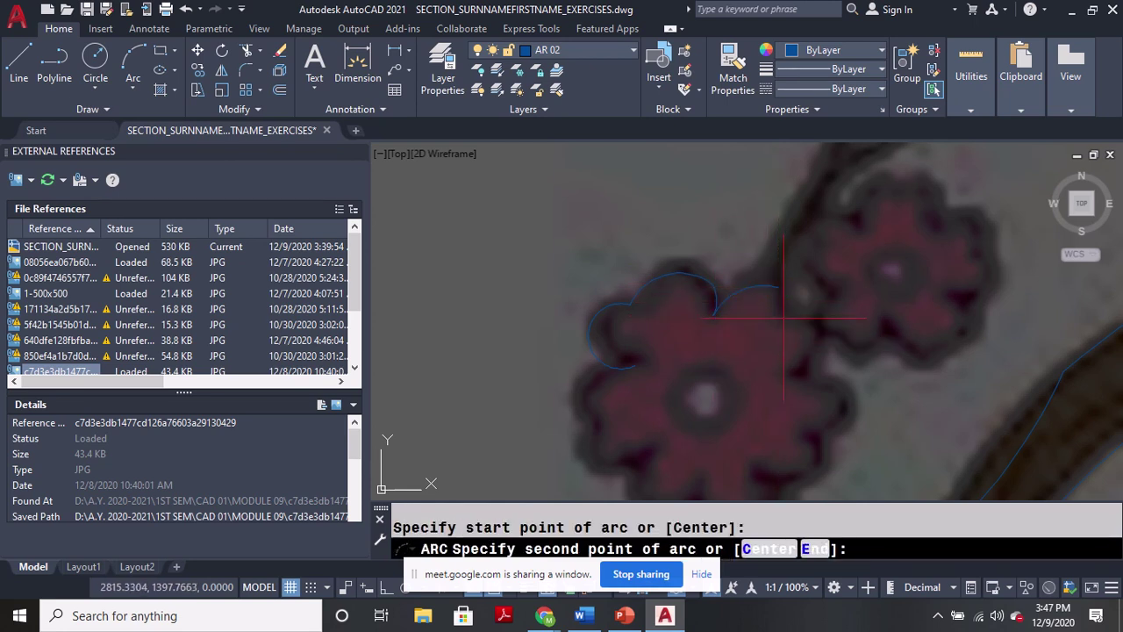
pyautogui.click(778, 306)
pyautogui.click(770, 332)
# Erase the five petal arcs traced on the leftmost blossom.
pyautogui.scroll(-4, 735, 316)
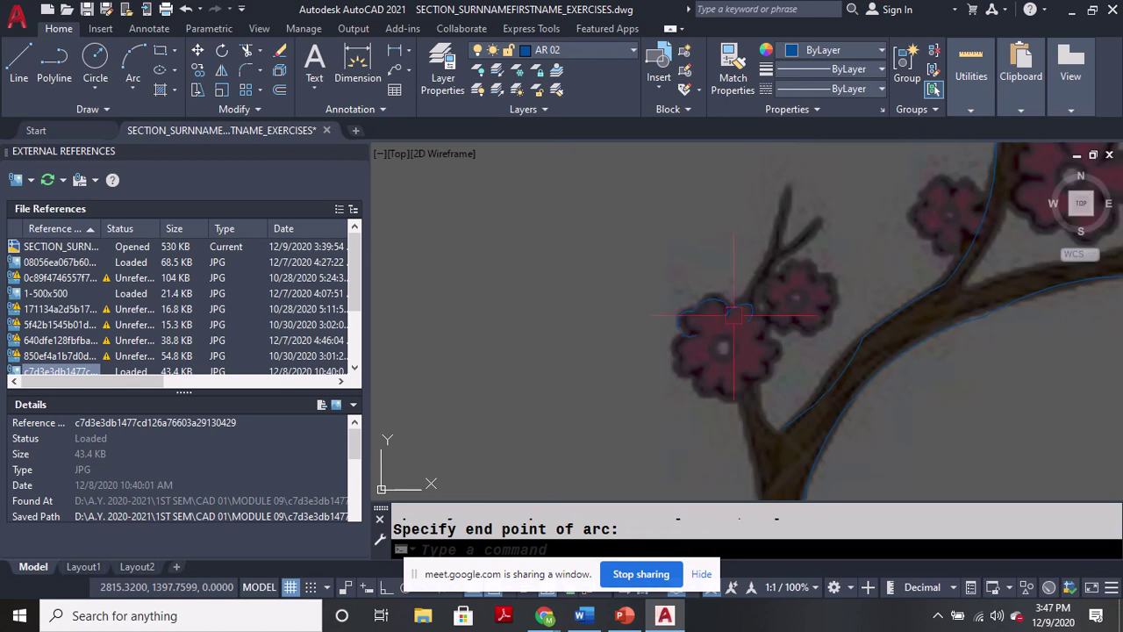
pyautogui.moveTo(717, 292); pyautogui.dragTo(714, 287, button='middle')
pyautogui.click(758, 328)
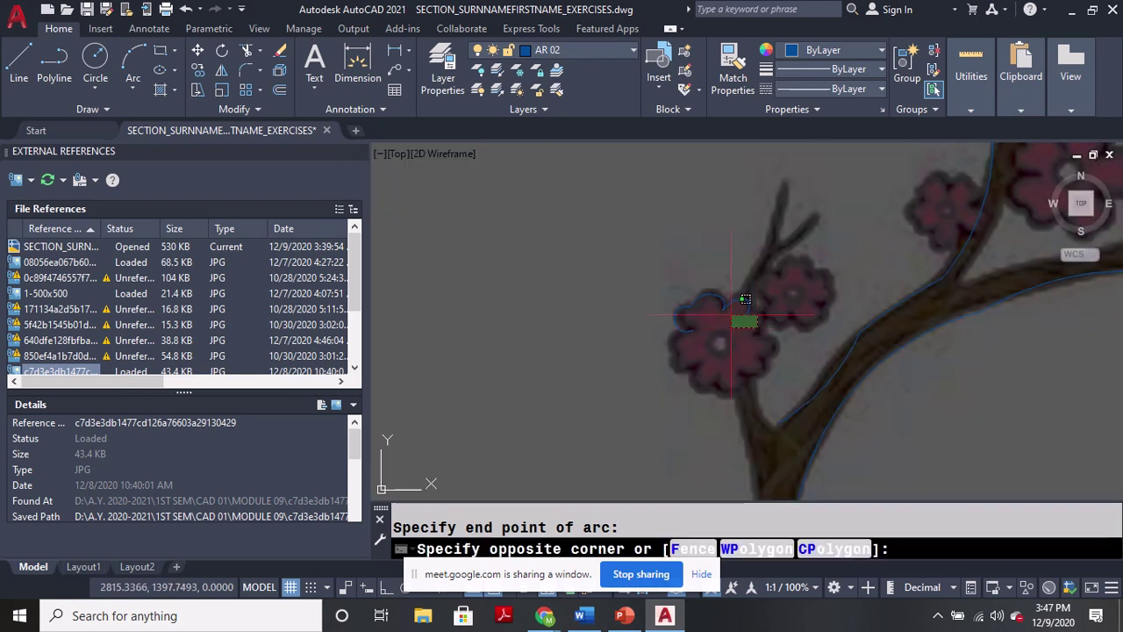
pyautogui.click(658, 276)
pyautogui.click(650, 316)
pyautogui.write('e')
pyautogui.press('Return')
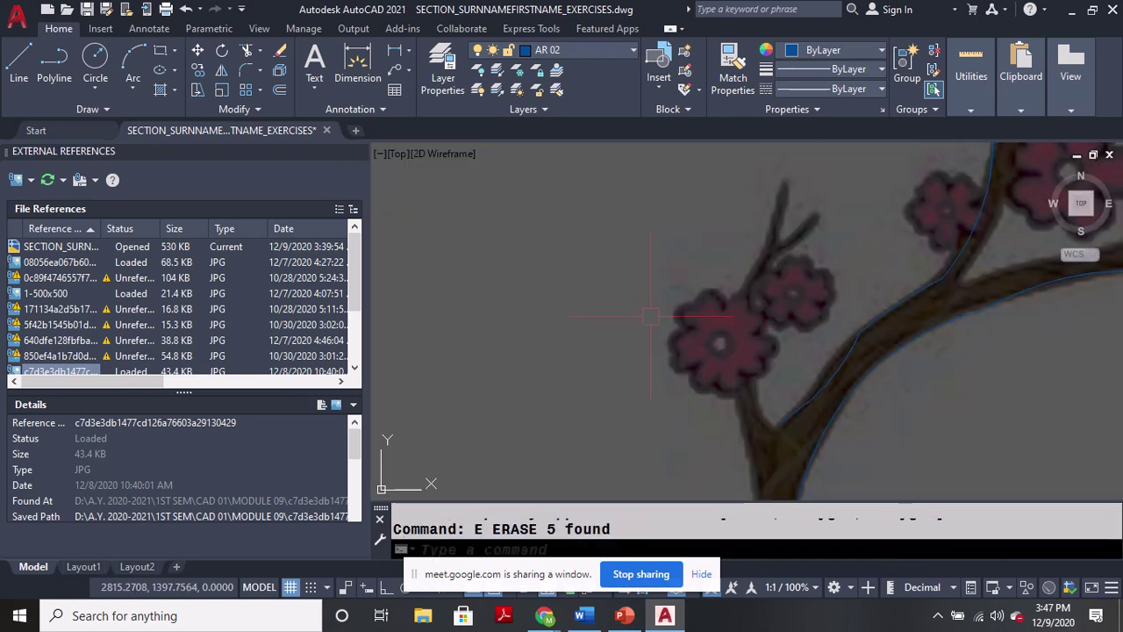
# Copy a teal six-petal flower by its centre from the stair railing elevation to beside the drooping twig in the cherry blossom reference.
pyautogui.scroll(-10, 724, 301)
pyautogui.moveTo(561, 320); pyautogui.dragTo(729, 325, button='middle')
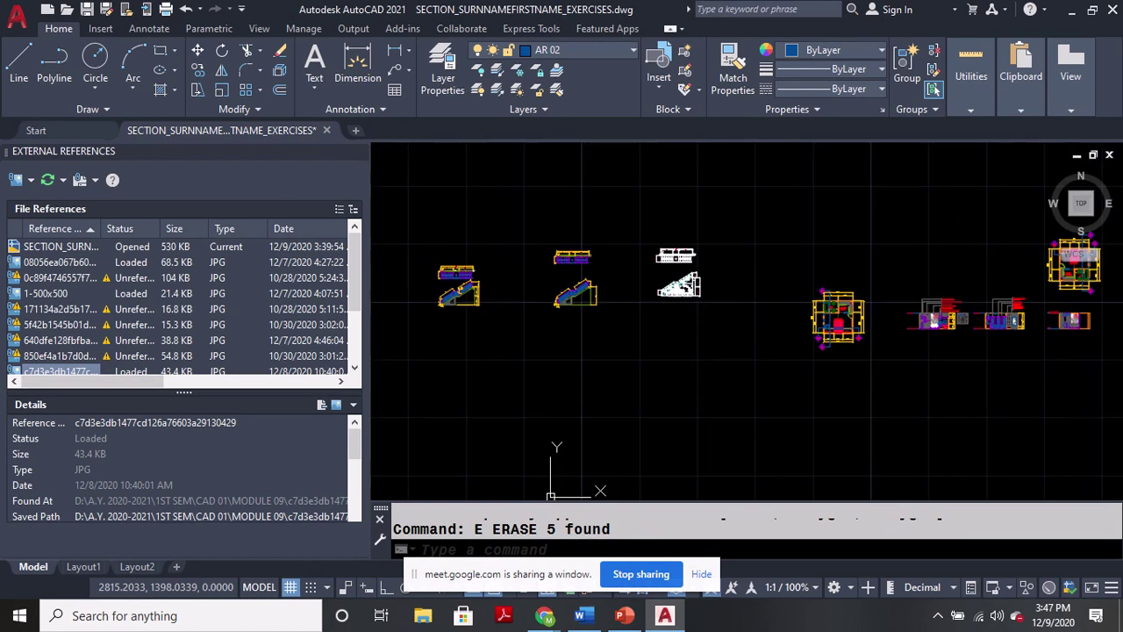
pyautogui.scroll(10, 677, 272)
pyautogui.click(743, 299)
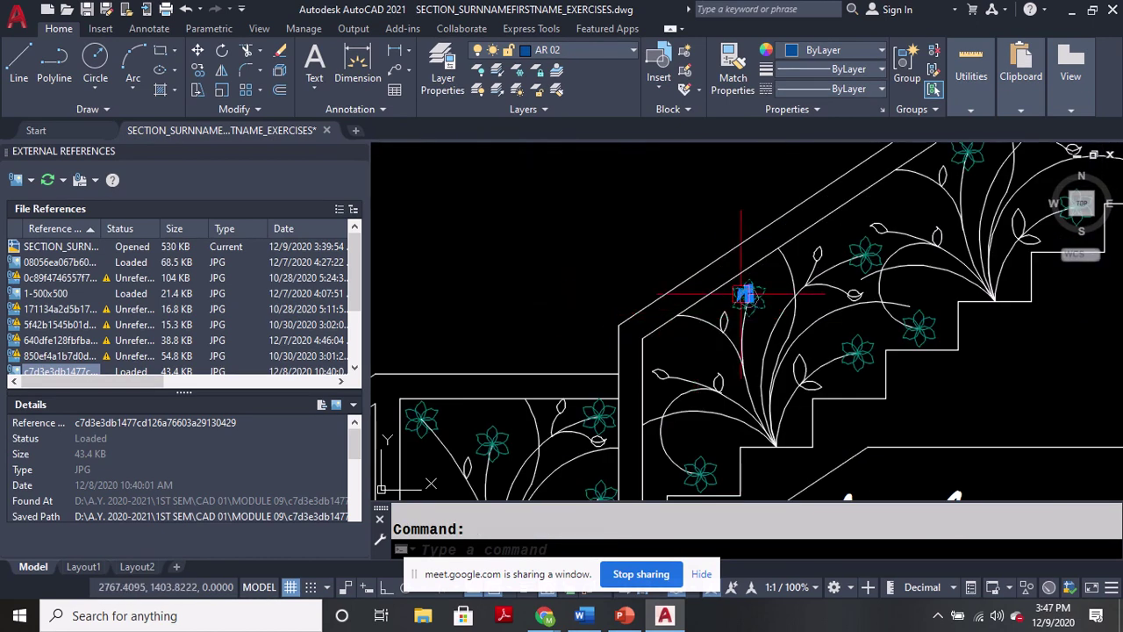
pyautogui.write('co')
pyautogui.press('Return')
pyautogui.scroll(4, 755, 285)
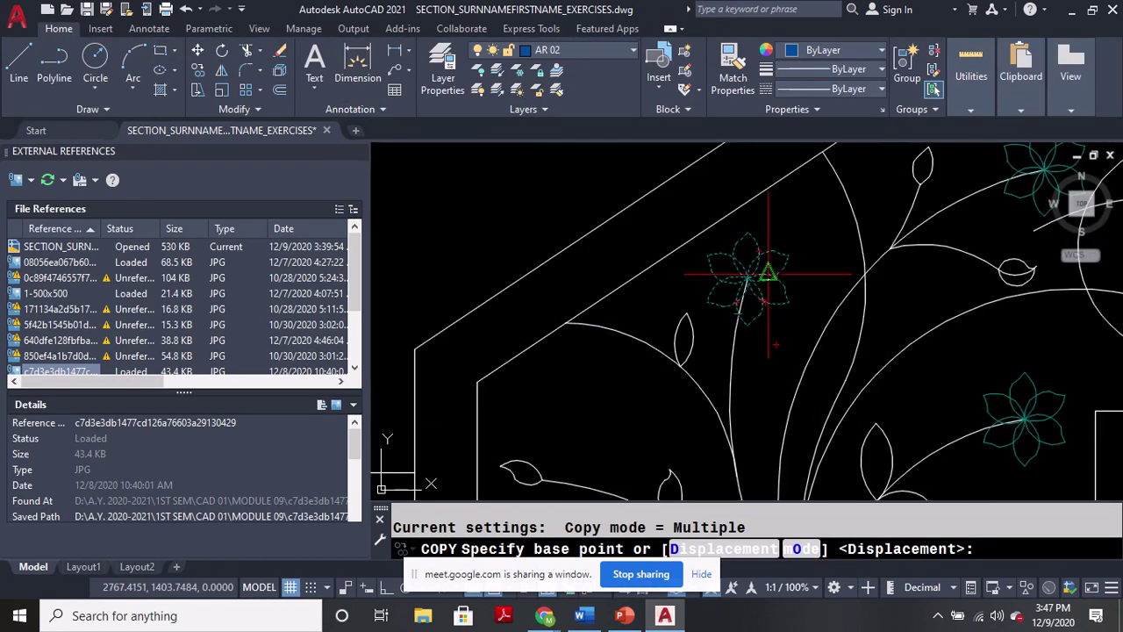
pyautogui.click(745, 286)
pyautogui.scroll(-10, 744, 285)
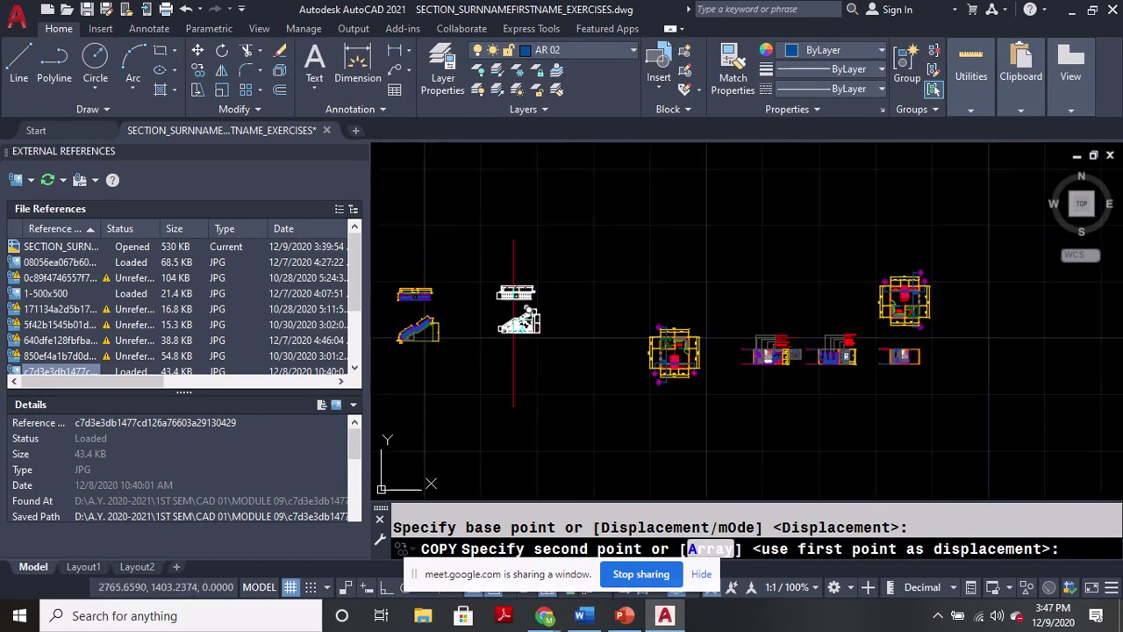
pyautogui.scroll(4, 917, 342)
pyautogui.moveTo(501, 417); pyautogui.dragTo(657, 377, button='middle')
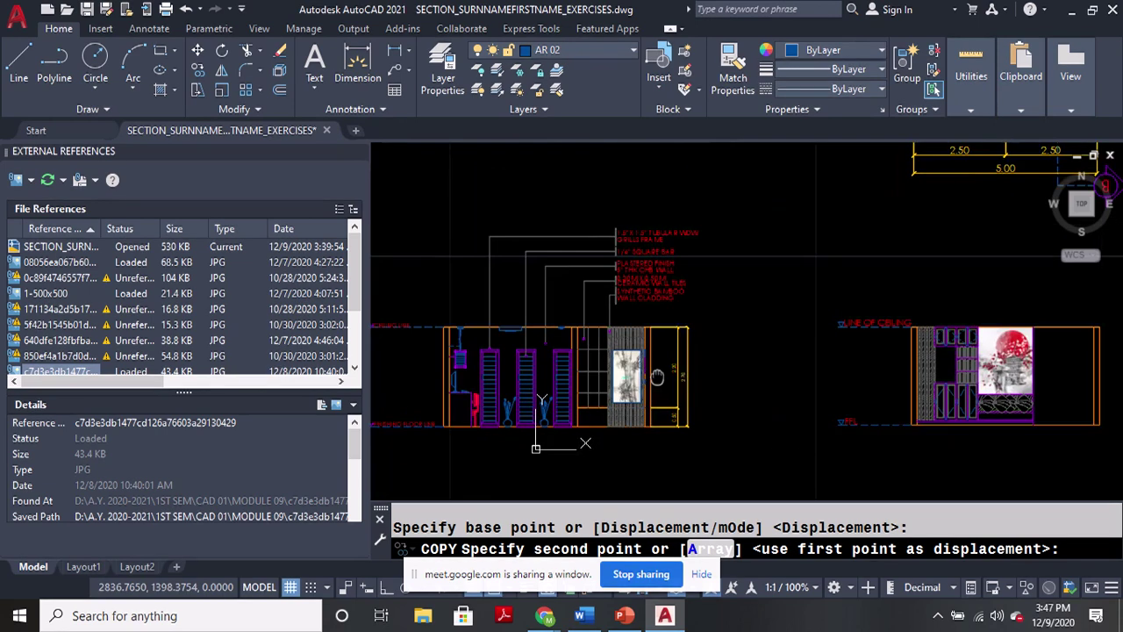
pyautogui.moveTo(488, 363); pyautogui.dragTo(627, 356, button='middle')
pyautogui.scroll(2, 898, 331)
pyautogui.scroll(8, 802, 320)
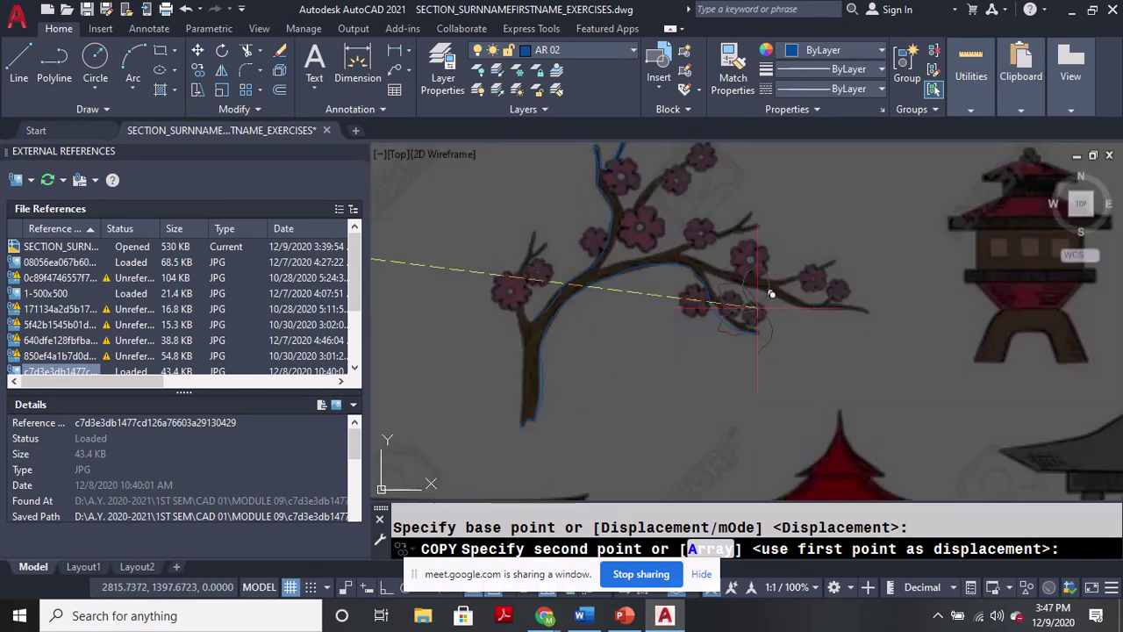
pyautogui.click(621, 334)
pyautogui.press('Return')
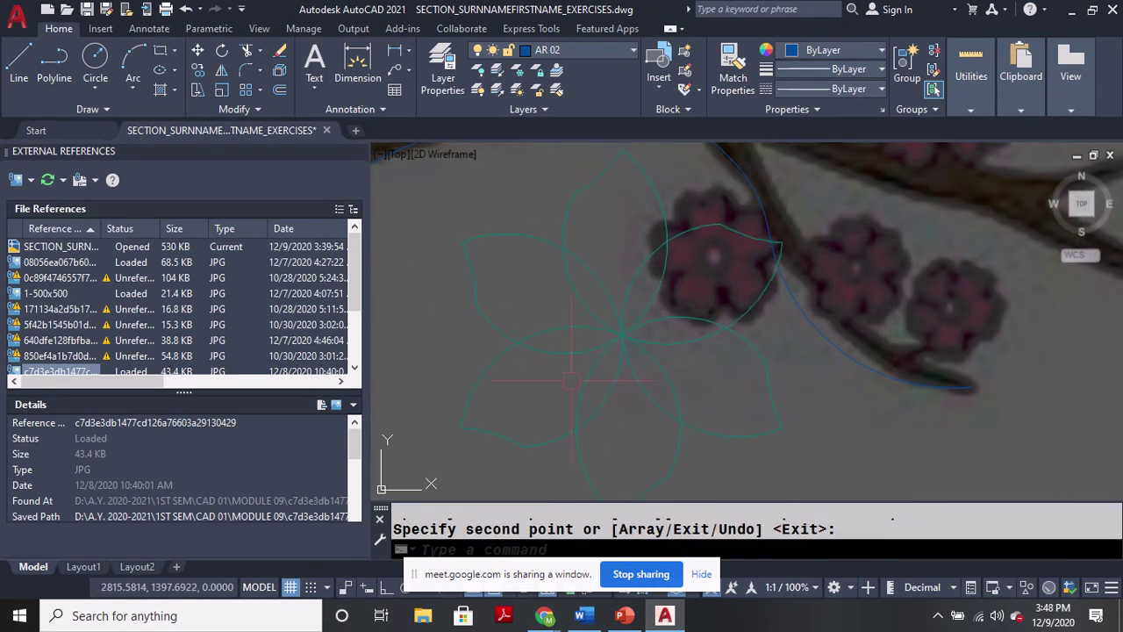
# Scale the copied flower by 0.4 about its centre and move it by its centre onto the blossom beside the drooping twig.
pyautogui.write('SC')
pyautogui.press('Return')
pyautogui.click(667, 307)
pyautogui.press('Return')
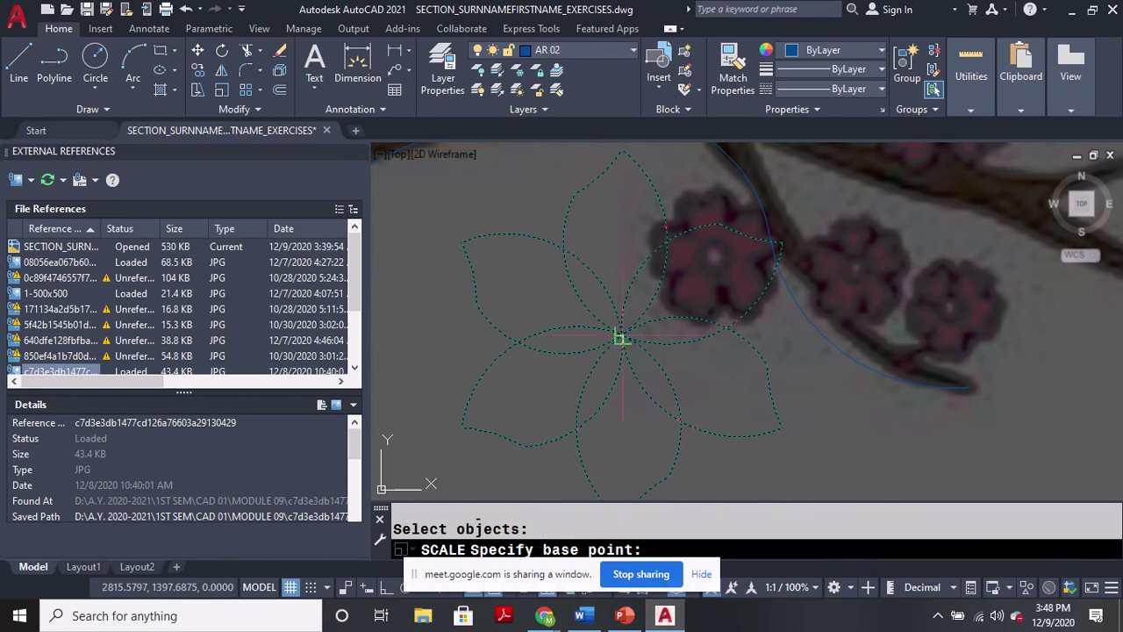
pyautogui.click(622, 335)
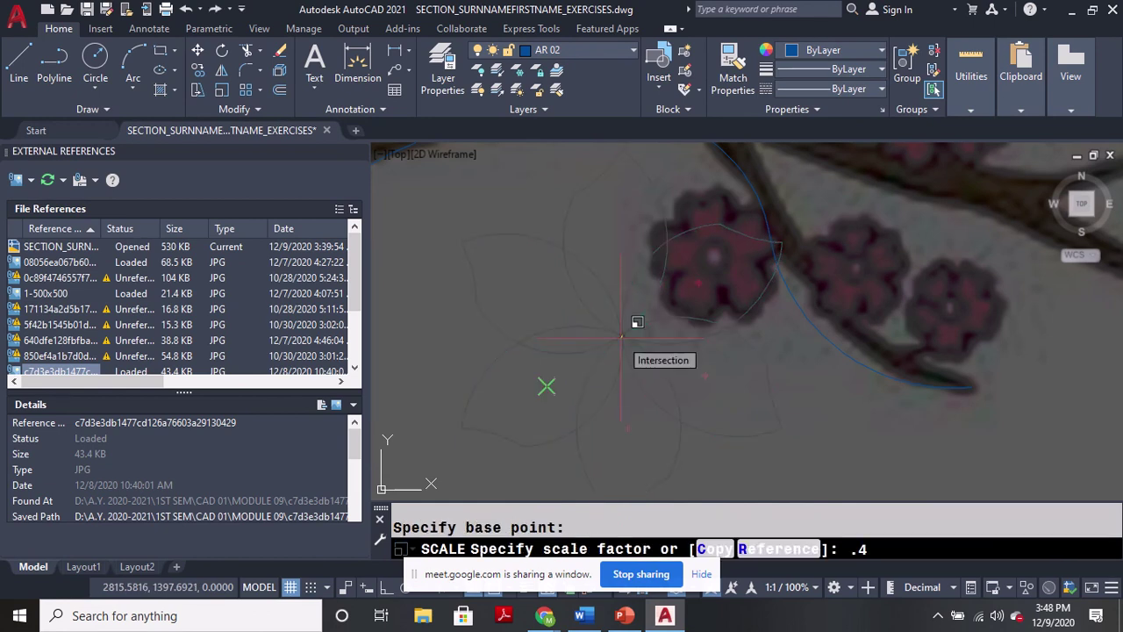
pyautogui.press('Return')
pyautogui.press('Return')
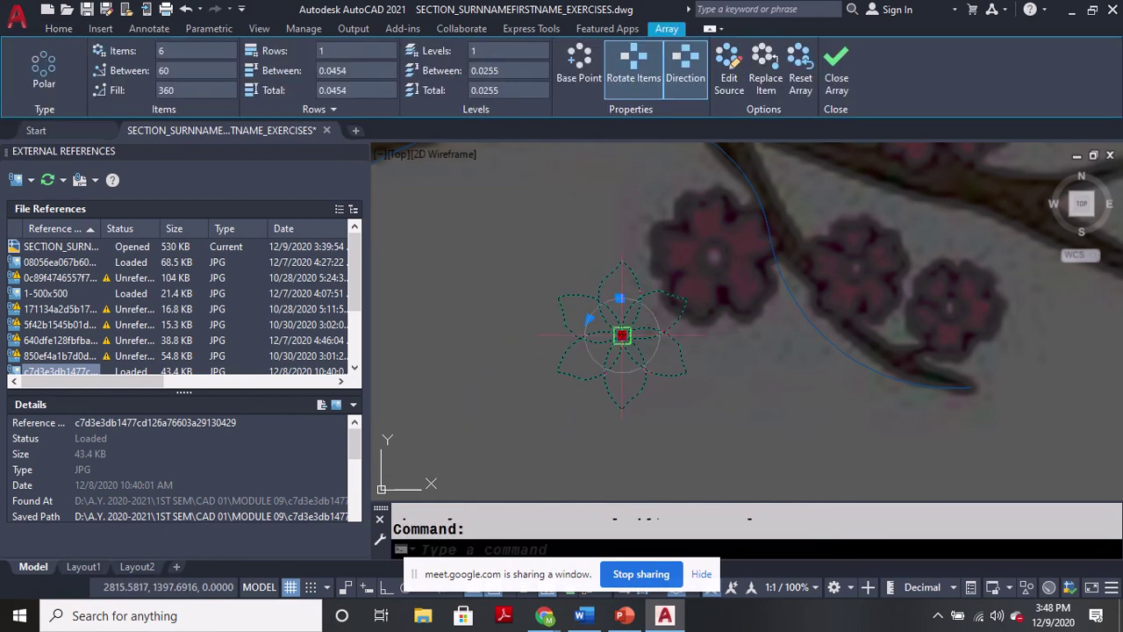
pyautogui.click(621, 334)
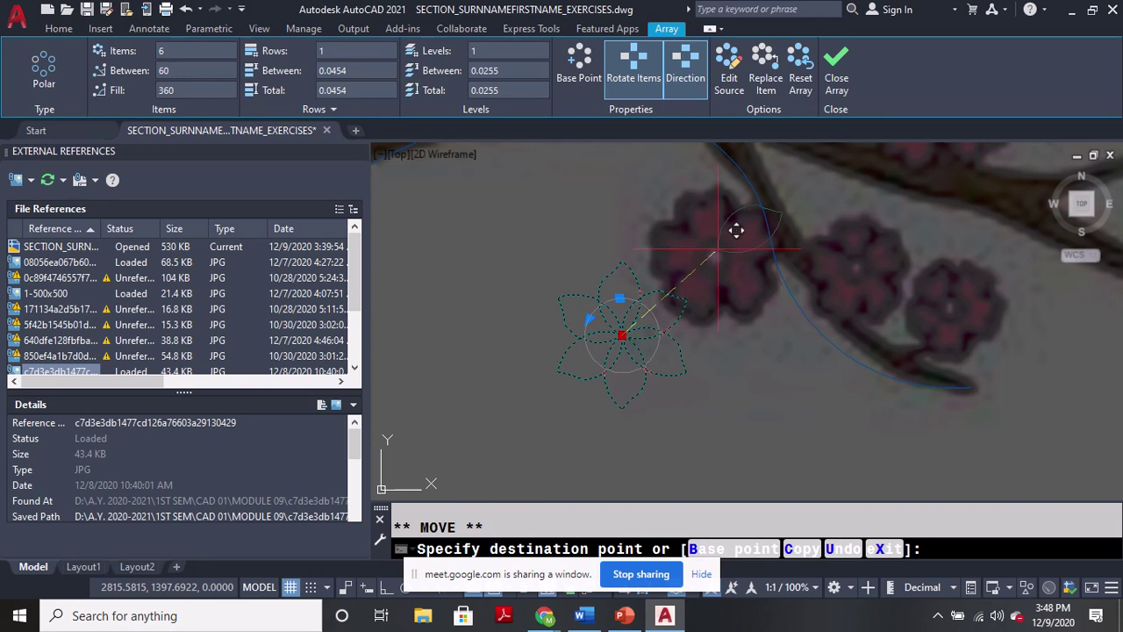
pyautogui.click(718, 249)
# Copy the scaled flower by its centre into the empty area at the blossom's lower left.
pyautogui.press('Return')
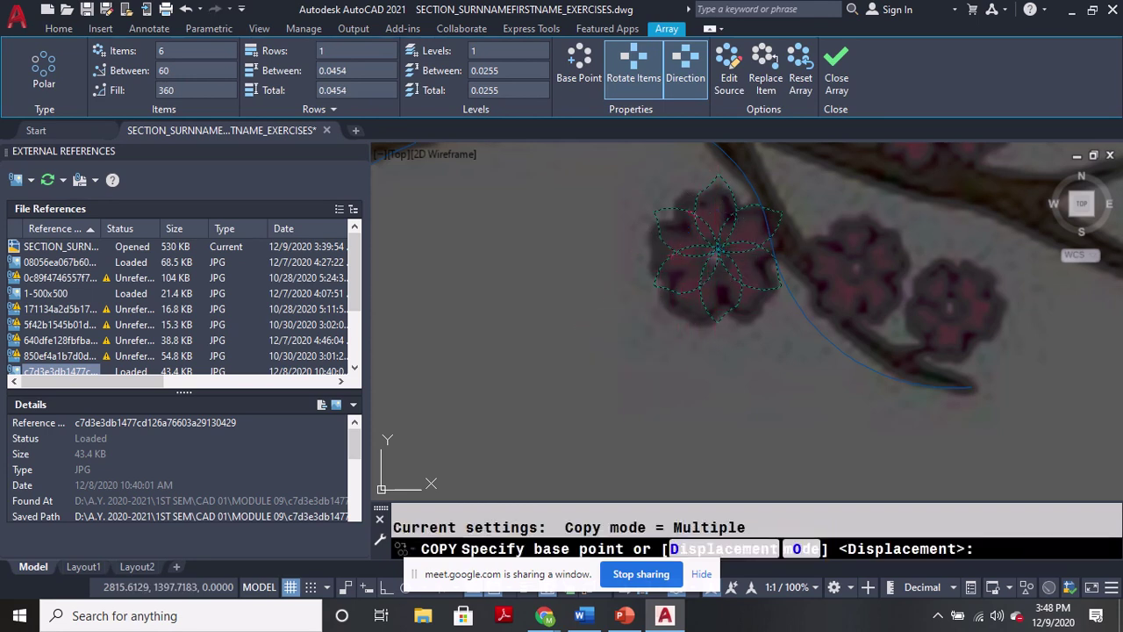
pyautogui.click(718, 249)
pyautogui.click(573, 367)
pyautogui.press('Return')
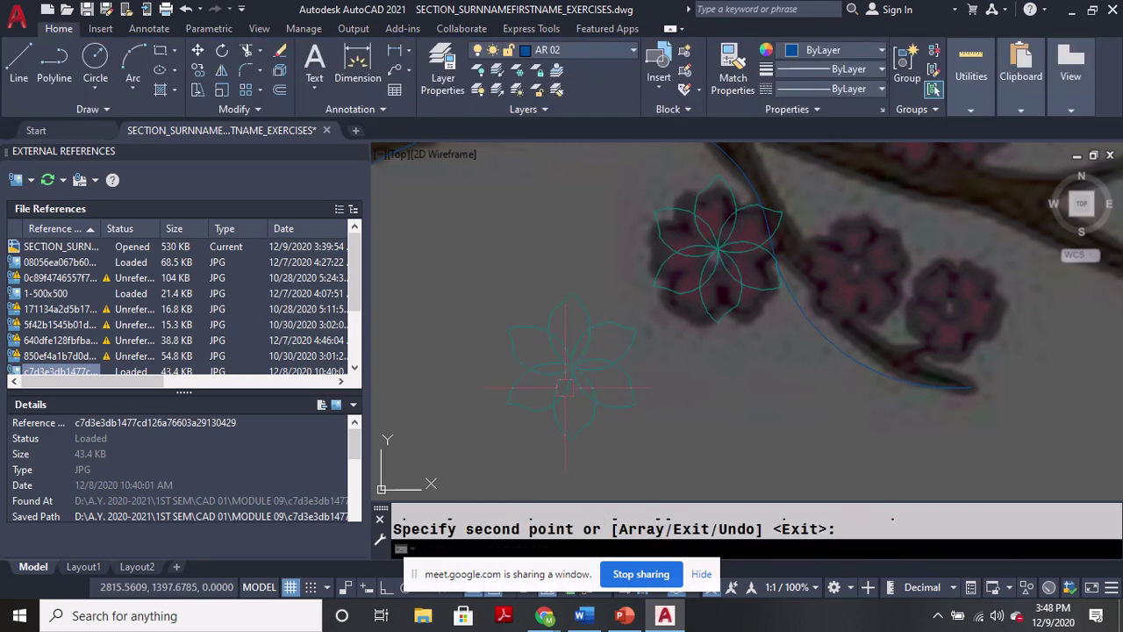
# Scale the lower-left flower copy by a factor of 1.3 about its centre.
pyautogui.write('SC')
pyautogui.press('Return')
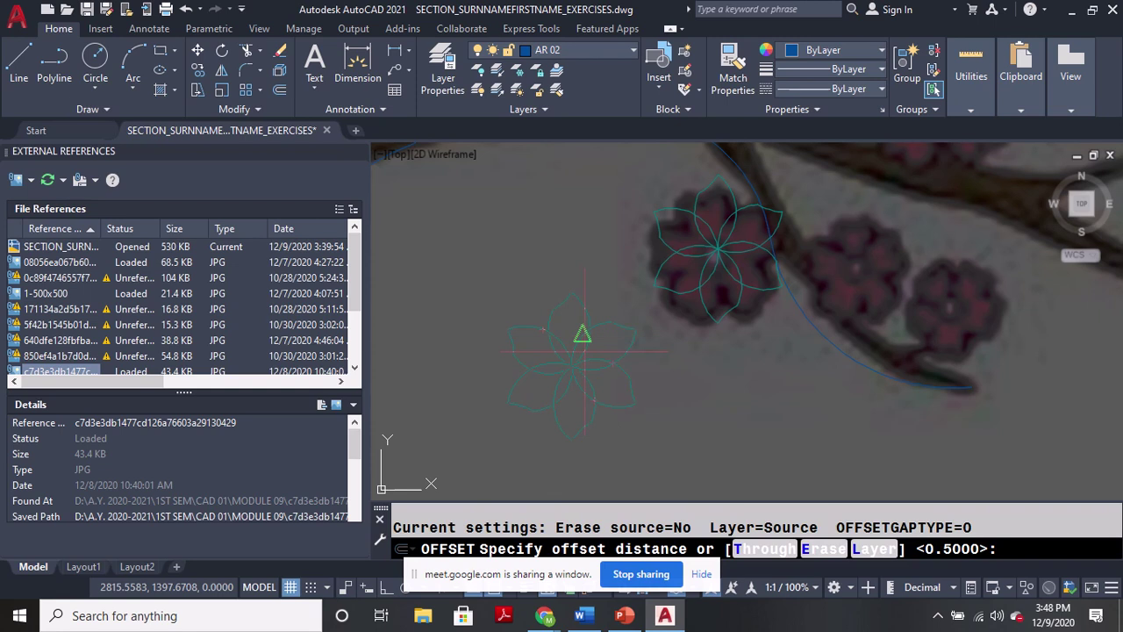
pyautogui.press('Escape')
pyautogui.write('SC')
pyautogui.press('Return')
pyautogui.click(583, 364)
pyautogui.press('Return')
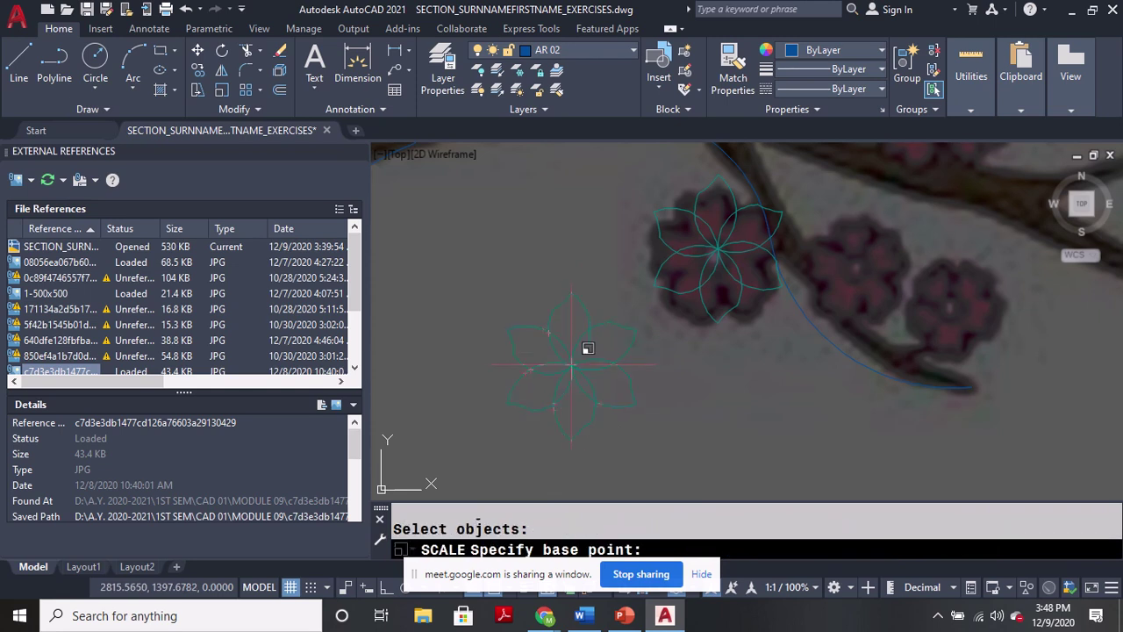
pyautogui.click(572, 365)
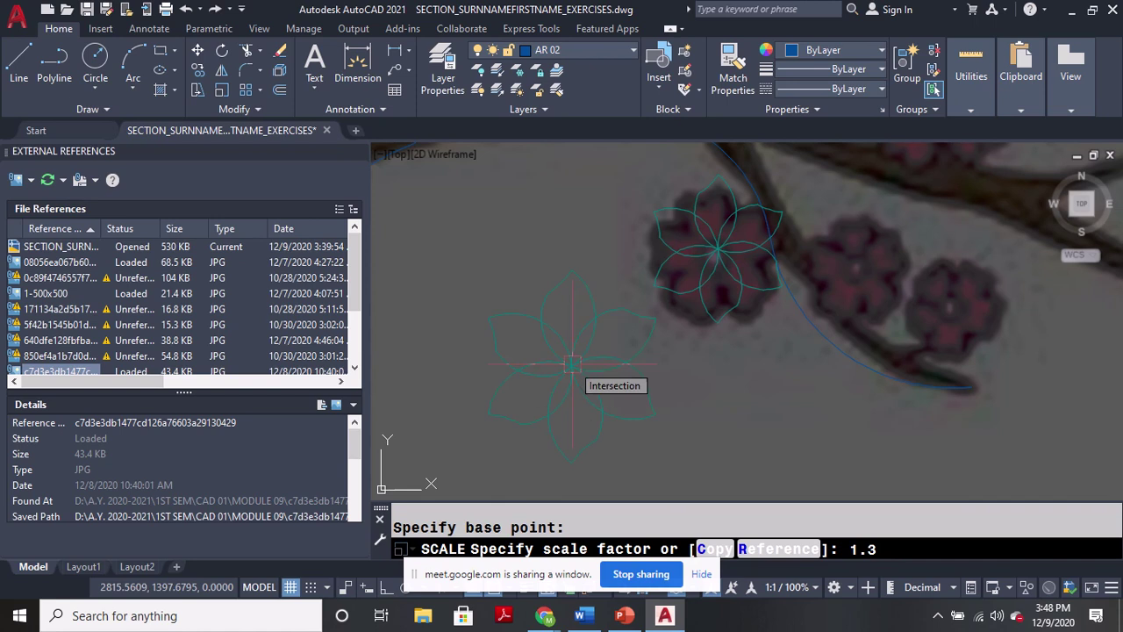
pyautogui.press('Return')
# Copy the flower on the blossom by its centre to the empty area below the drooping twig.
pyautogui.write('CO')
pyautogui.press('Return')
pyautogui.click(689, 307)
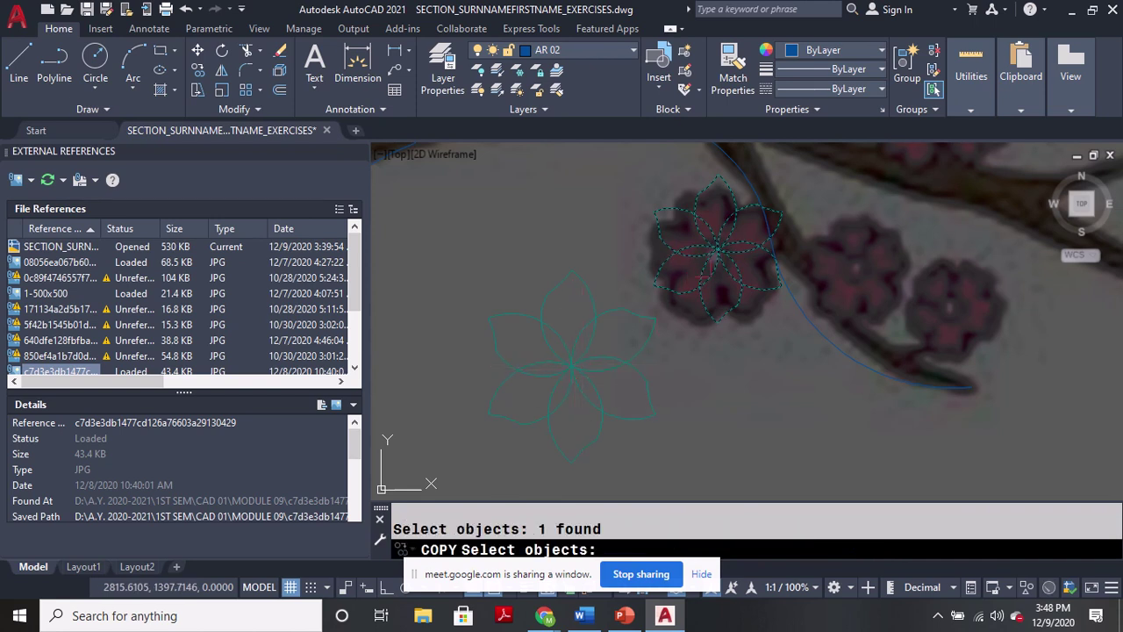
pyautogui.press('Return')
pyautogui.click(718, 250)
pyautogui.click(765, 402)
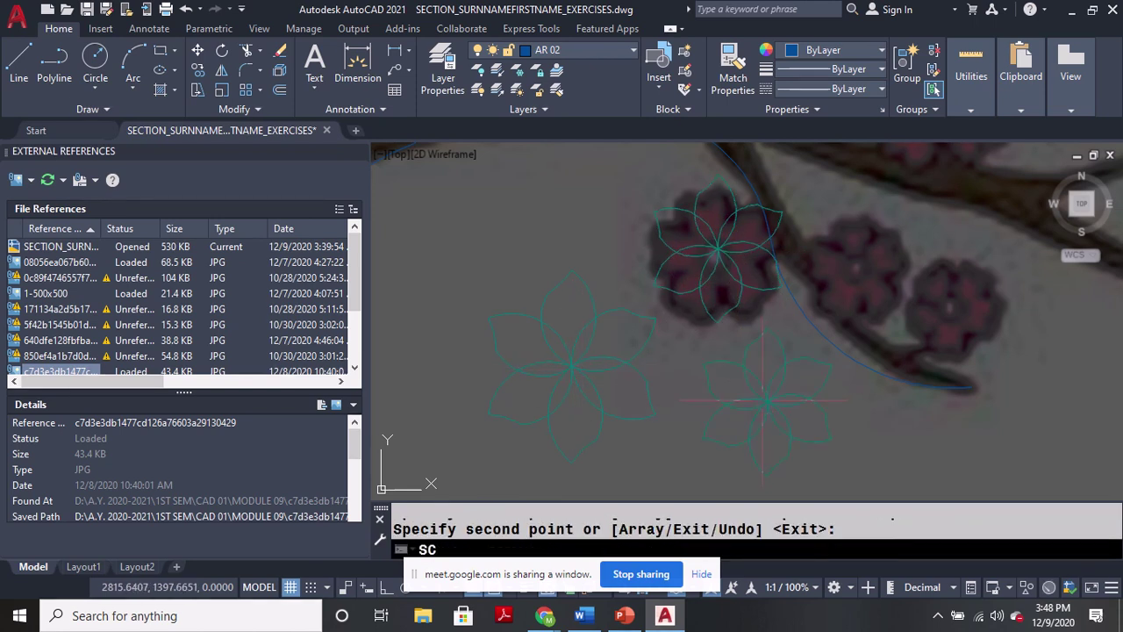
# Scale the flower copy below the drooping twig by a factor of 0.5 about its centre.
pyautogui.write('SC')
pyautogui.press('Return')
pyautogui.click(766, 402)
pyautogui.press('Return')
pyautogui.click(765, 402)
pyautogui.click(767, 406)
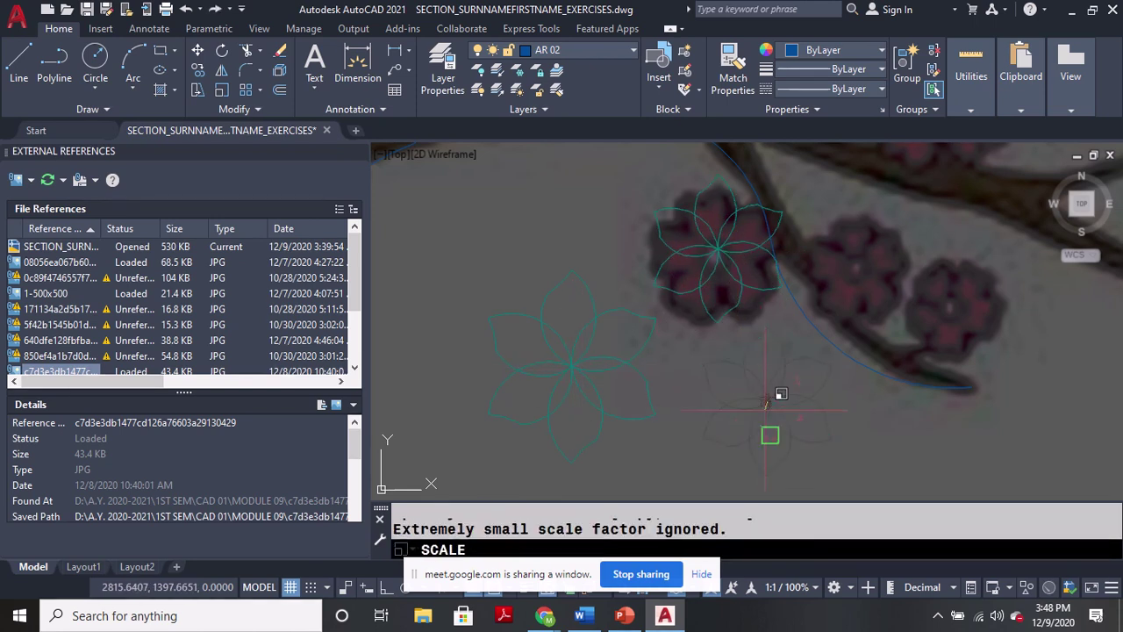
pyautogui.write('.5')
pyautogui.press('Return')
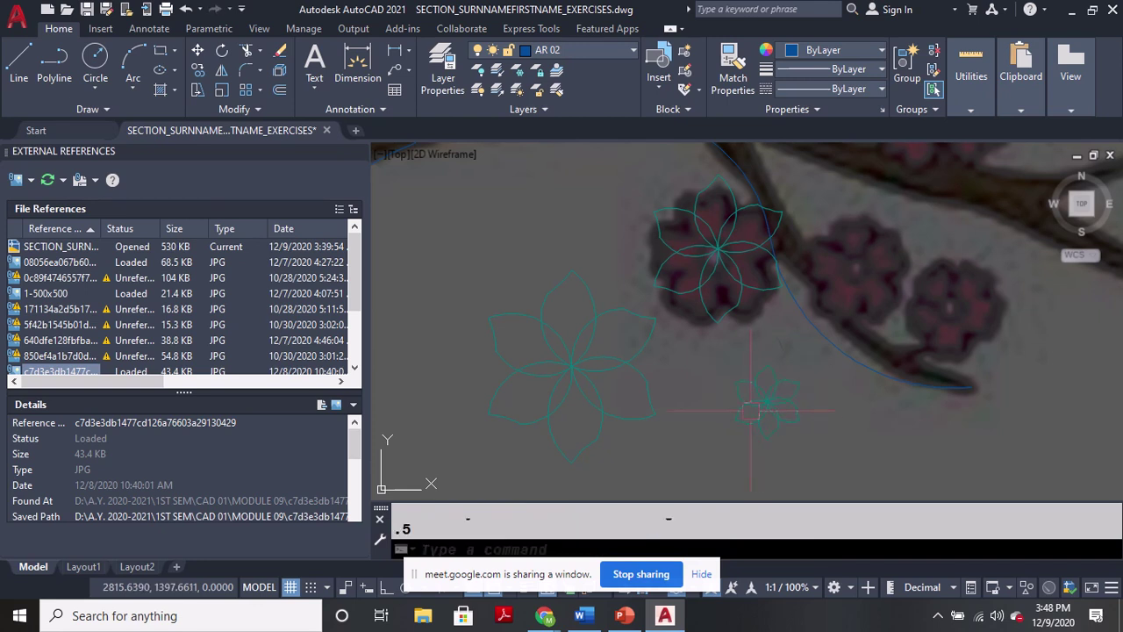
# Copy the small flower by its centre to the drooping twig's tip and onto the far-right blossom.
pyautogui.write('CO')
pyautogui.press('Return')
pyautogui.click(759, 407)
pyautogui.press('Return')
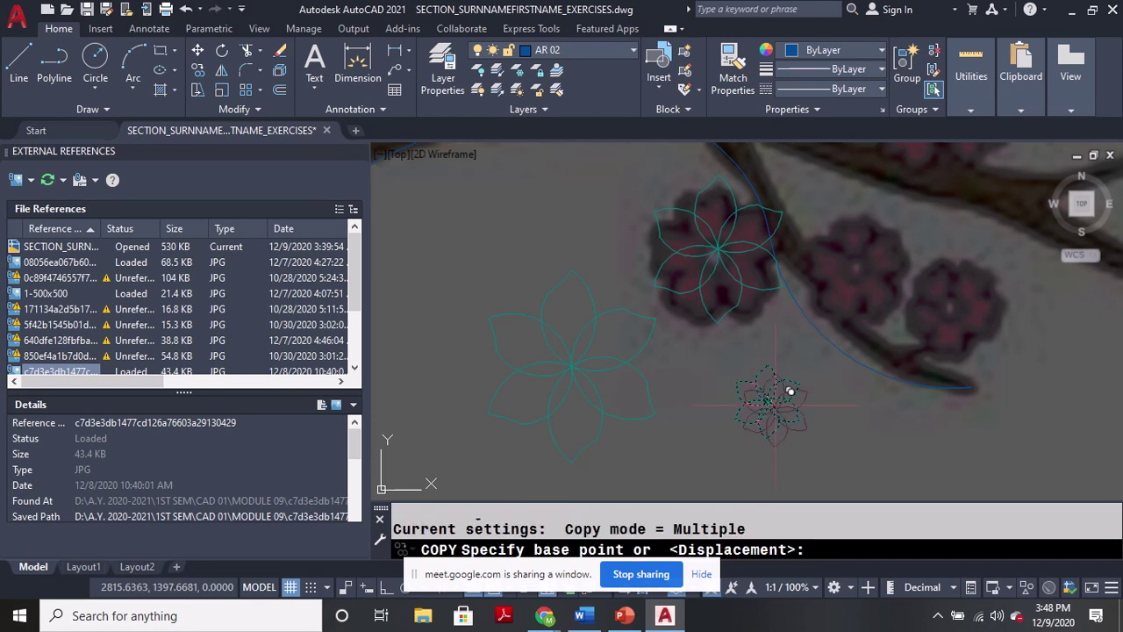
pyautogui.click(766, 402)
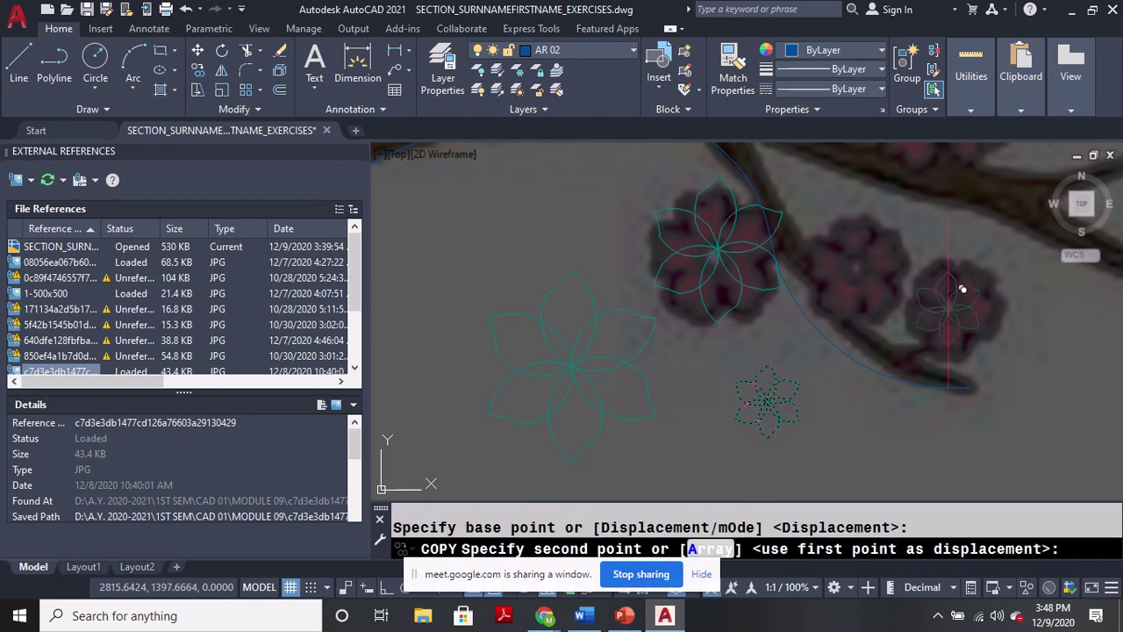
pyautogui.click(973, 384)
pyautogui.scroll(-3, 811, 370)
pyautogui.moveTo(977, 323); pyautogui.dragTo(916, 349, button='middle')
pyautogui.scroll(5, 945, 336)
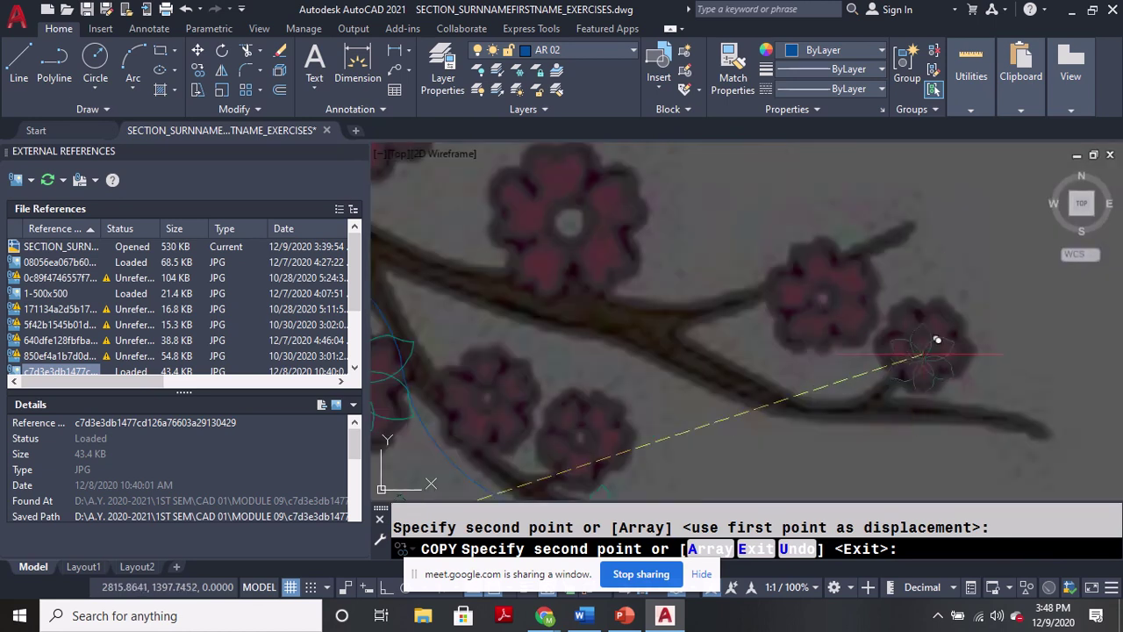
pyautogui.click(916, 359)
# Place further copies of the small flower at the tip of the twig above the right-hand blossoms and at the upper branch's fork.
pyautogui.moveTo(768, 266); pyautogui.dragTo(853, 327, button='middle')
pyautogui.scroll(-4, 852, 328)
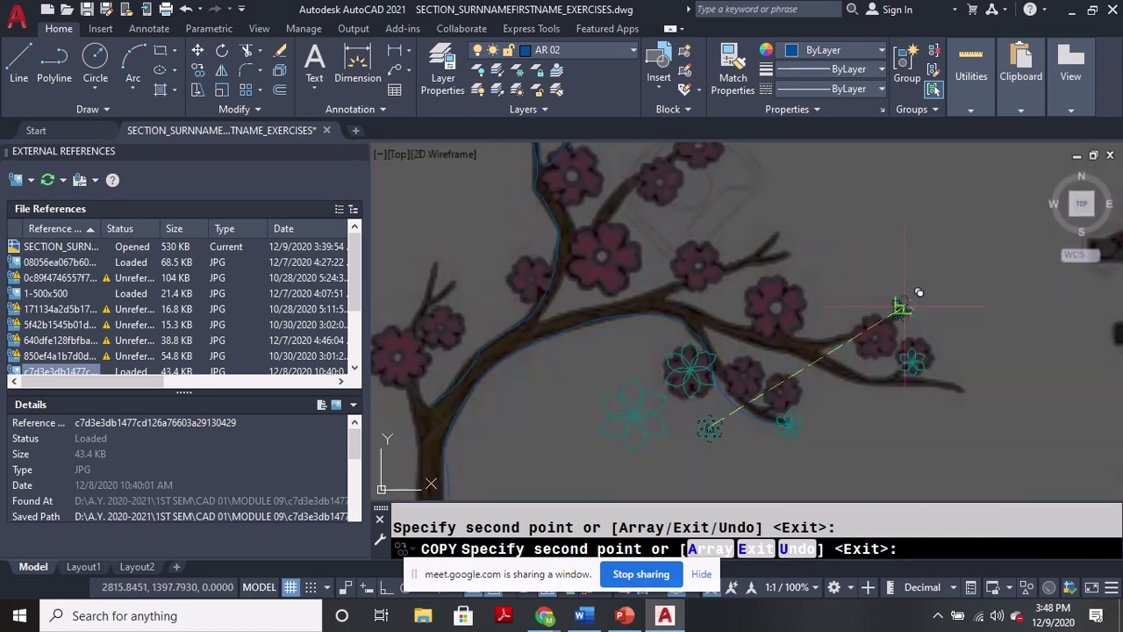
pyautogui.moveTo(634, 203); pyautogui.dragTo(649, 270, button='middle')
pyautogui.moveTo(566, 282); pyautogui.dragTo(737, 218, button='middle')
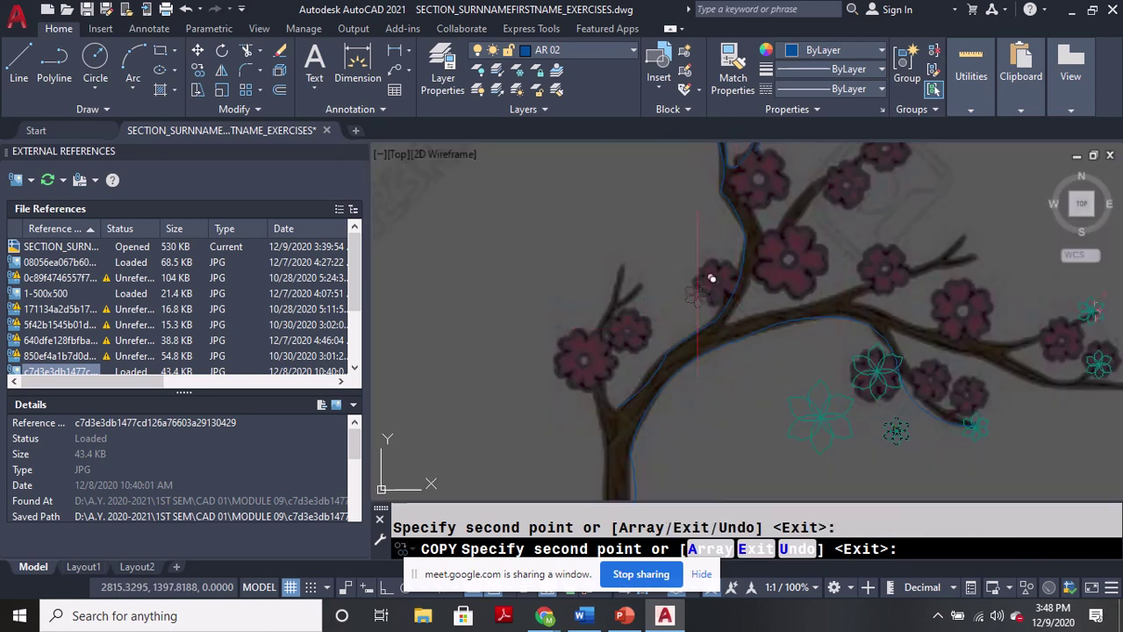
pyautogui.scroll(5, 713, 305)
pyautogui.click(717, 331)
pyautogui.scroll(-5, 684, 303)
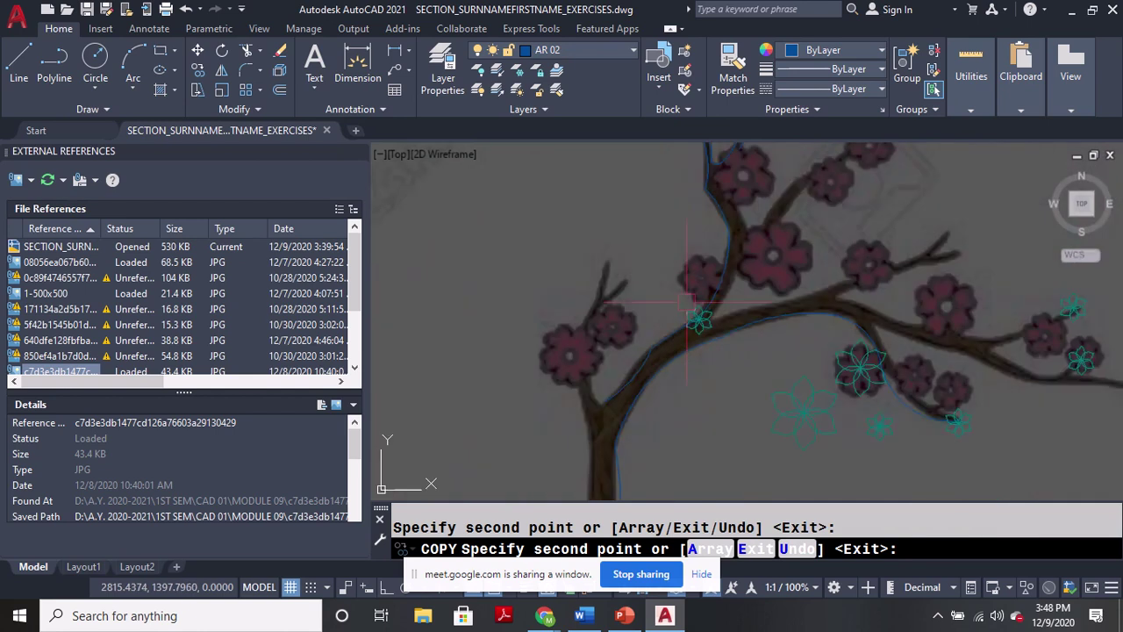
pyautogui.press('Return')
# Copy the large flower onto the lower trunk and the fork where the trunk divides.
pyautogui.moveTo(843, 385); pyautogui.dragTo(764, 358, button='middle')
pyautogui.scroll(2, 798, 348)
pyautogui.press('Return')
pyautogui.click(665, 430)
pyautogui.press('Return')
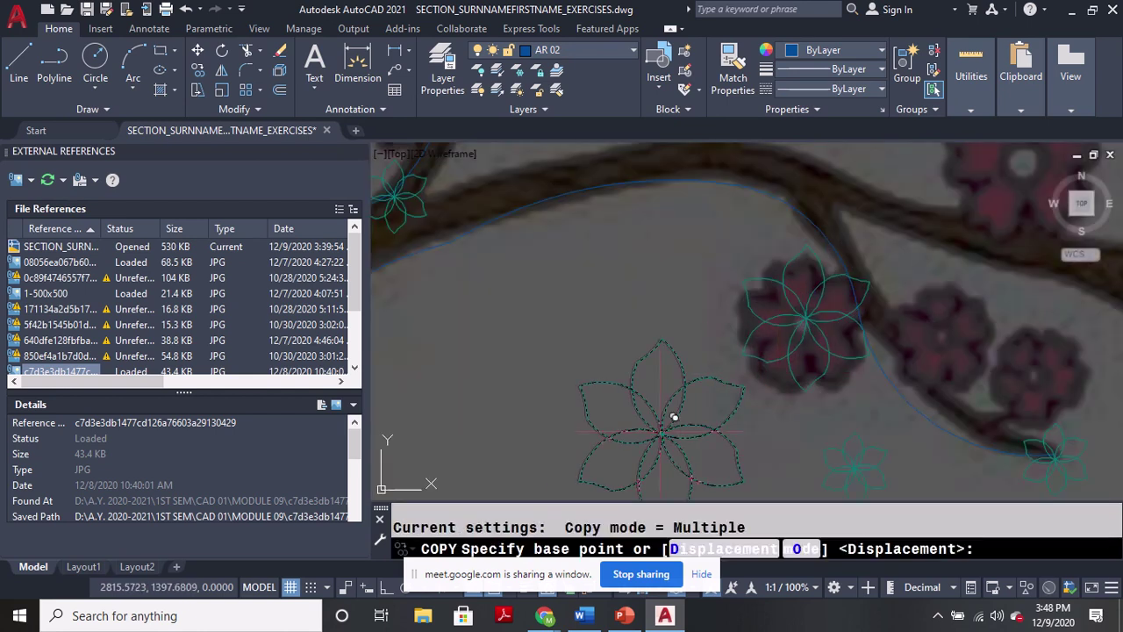
pyautogui.click(681, 412)
pyautogui.moveTo(558, 423); pyautogui.dragTo(739, 265, button='middle')
pyautogui.scroll(-2, 739, 265)
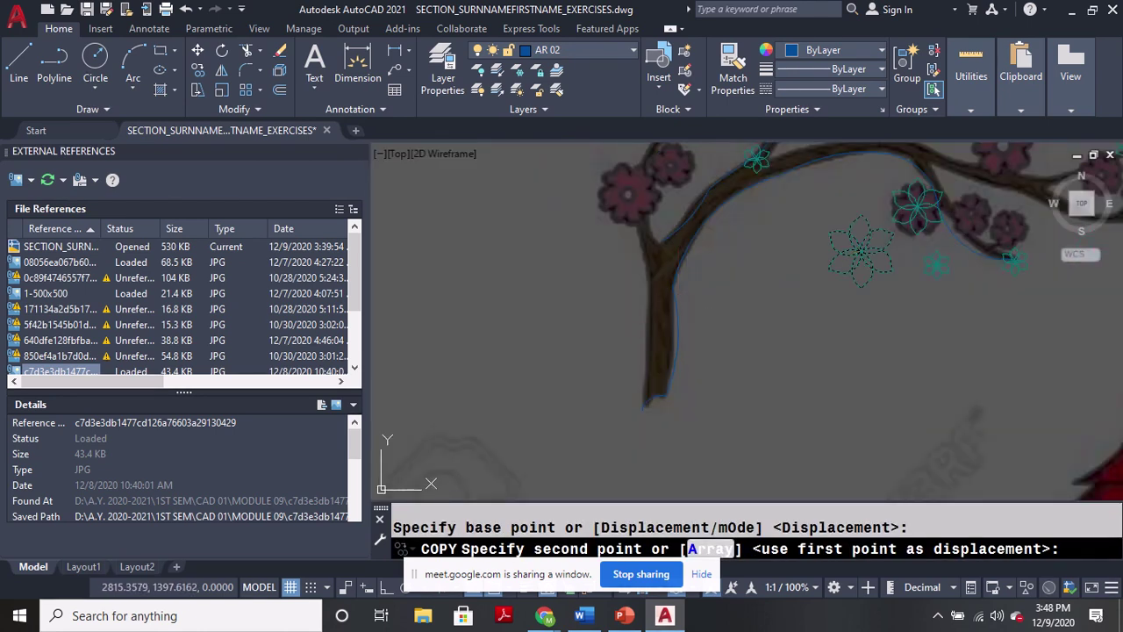
pyautogui.click(677, 330)
pyautogui.click(660, 238)
# Place three more large flowers on the upward branch, the topmost twig's blossom and the tip of the middle-right twig.
pyautogui.moveTo(669, 157); pyautogui.dragTo(582, 328, button='middle')
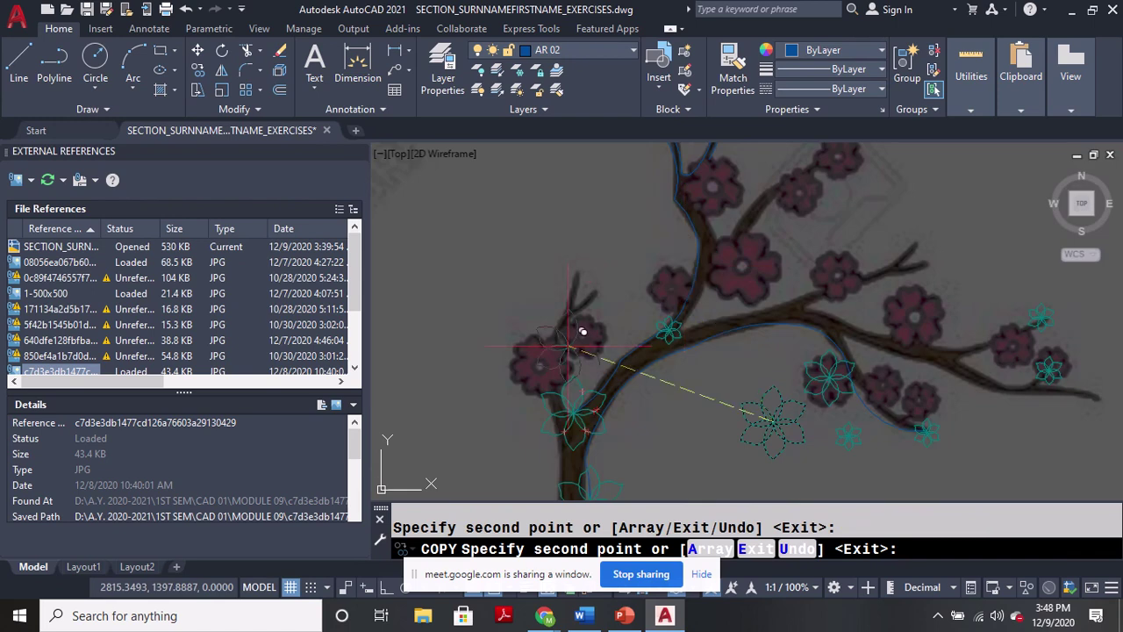
pyautogui.click(698, 249)
pyautogui.moveTo(849, 184); pyautogui.dragTo(716, 196, button='middle')
pyautogui.click(747, 203)
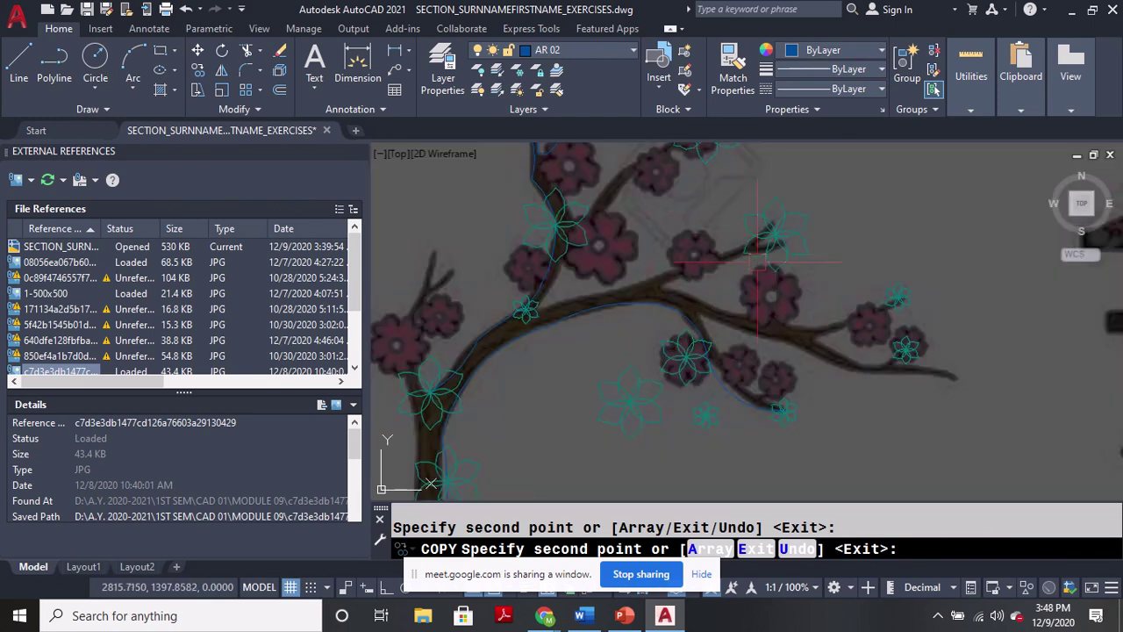
pyautogui.press('Return')
# Move the original large flower by its centre onto the biggest blossom beside the upward branch.
pyautogui.click(628, 395)
pyautogui.click(630, 402)
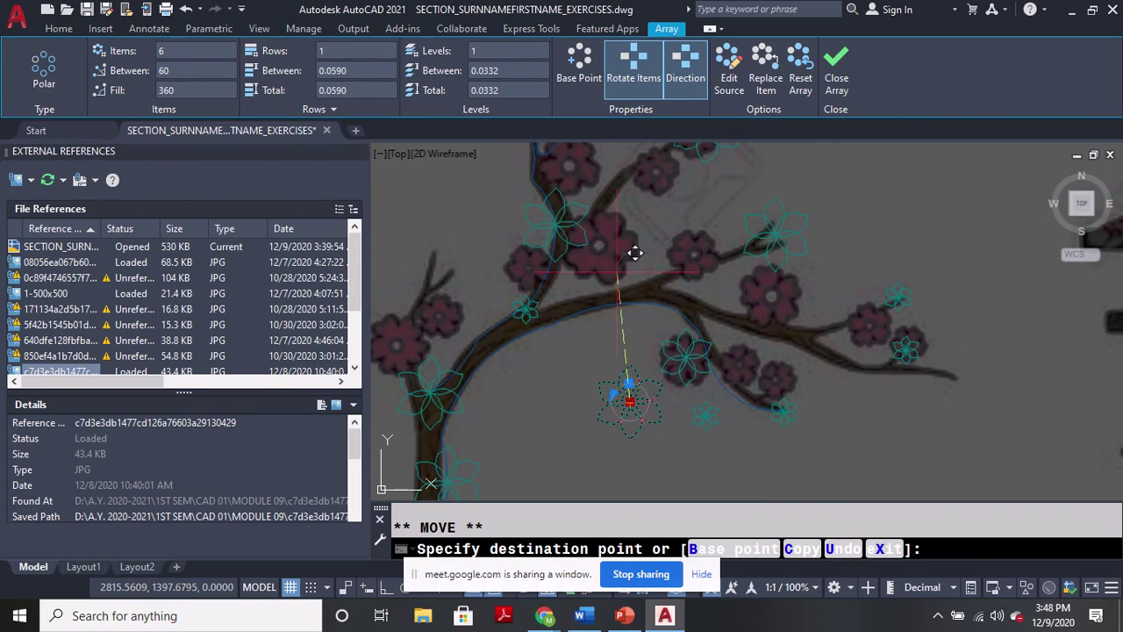
pyautogui.click(606, 240)
pyautogui.press('Escape')
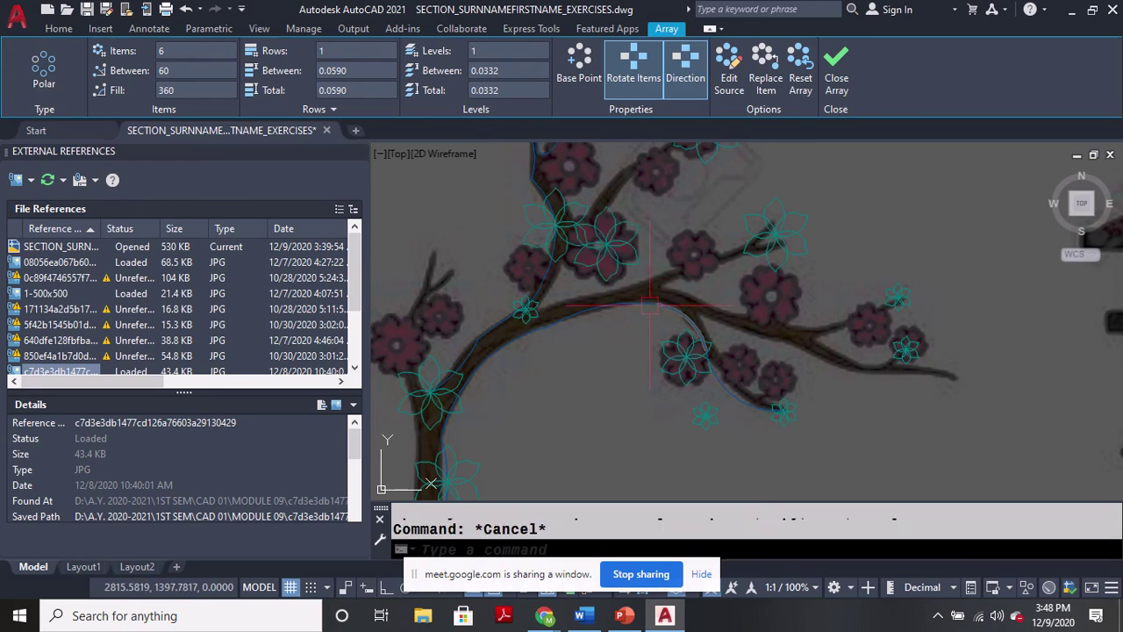
# Copy the medium flower by its centre onto five blossoms along the drooping twig, right-hand branches and upper twig.
pyautogui.write('co')
pyautogui.press('Return')
pyautogui.click(684, 360)
pyautogui.press('Return')
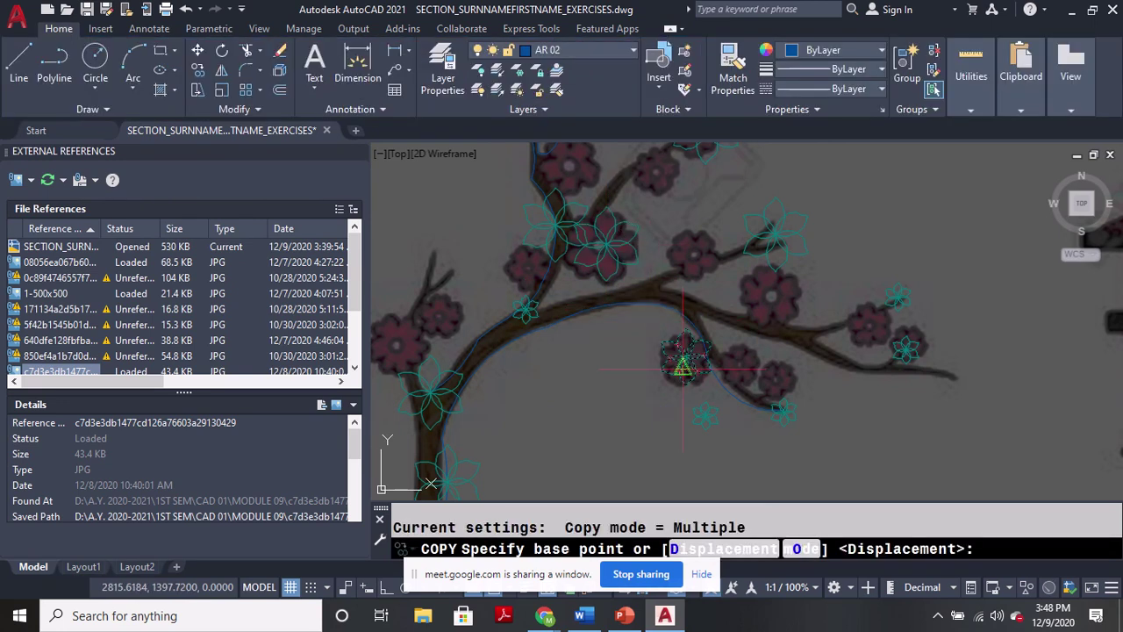
pyautogui.click(684, 367)
pyautogui.click(744, 362)
pyautogui.click(772, 294)
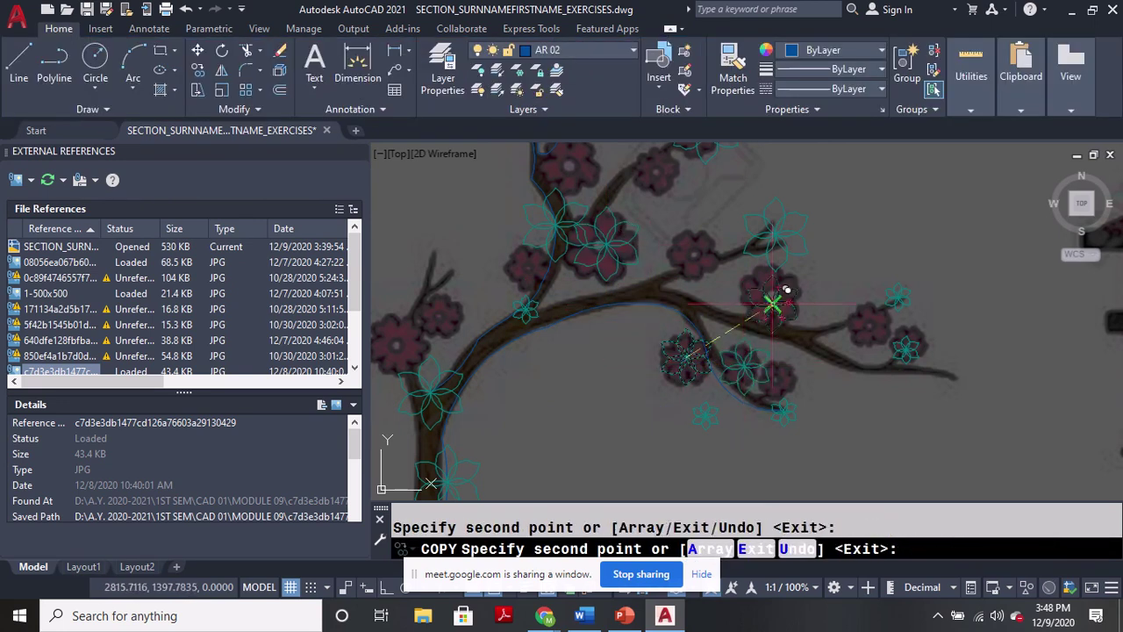
pyautogui.click(864, 324)
pyautogui.click(694, 254)
pyautogui.moveTo(659, 180); pyautogui.dragTo(689, 255, button='middle')
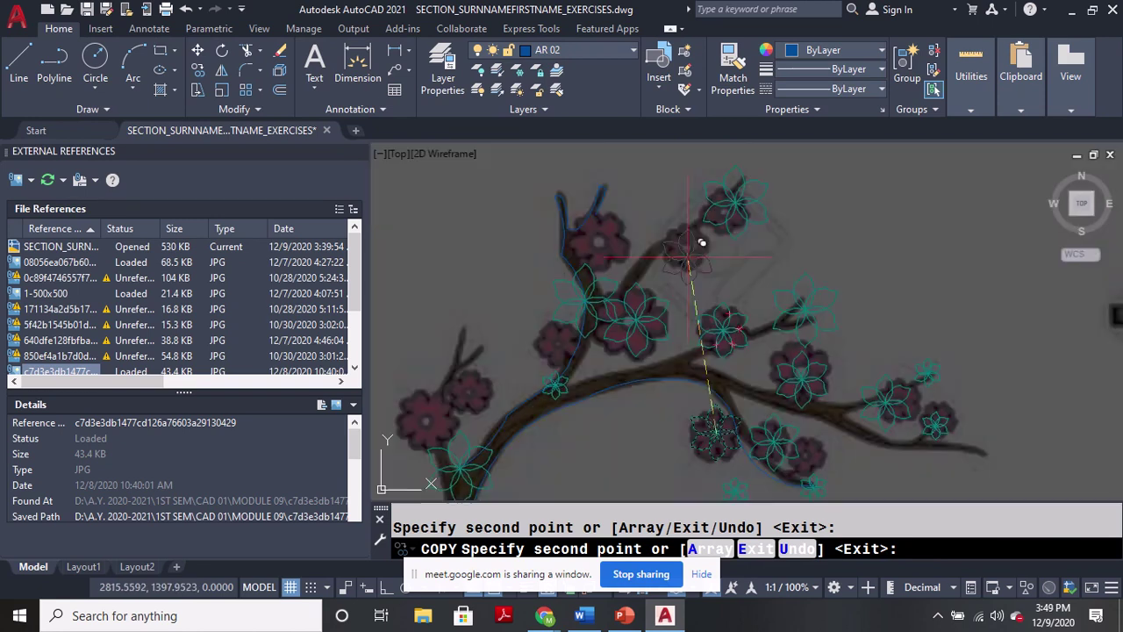
pyautogui.click(687, 246)
pyautogui.press('Return')
# Erase the Japanese decor reference image behind the traced cherry blossom branch.
pyautogui.scroll(-6, 617, 243)
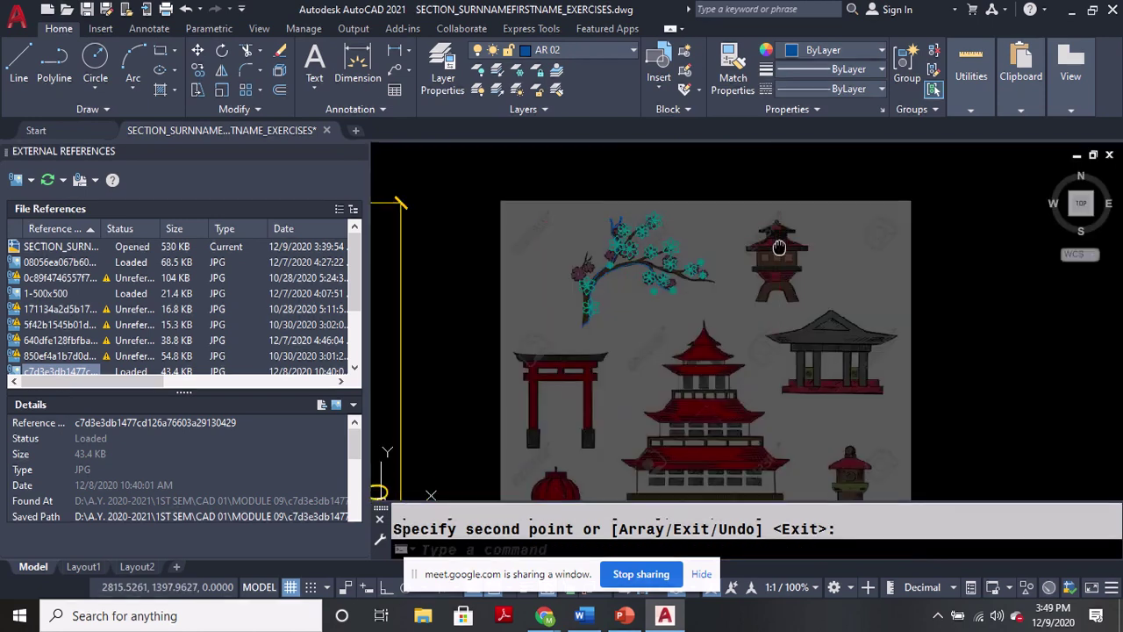
pyautogui.press('Escape')
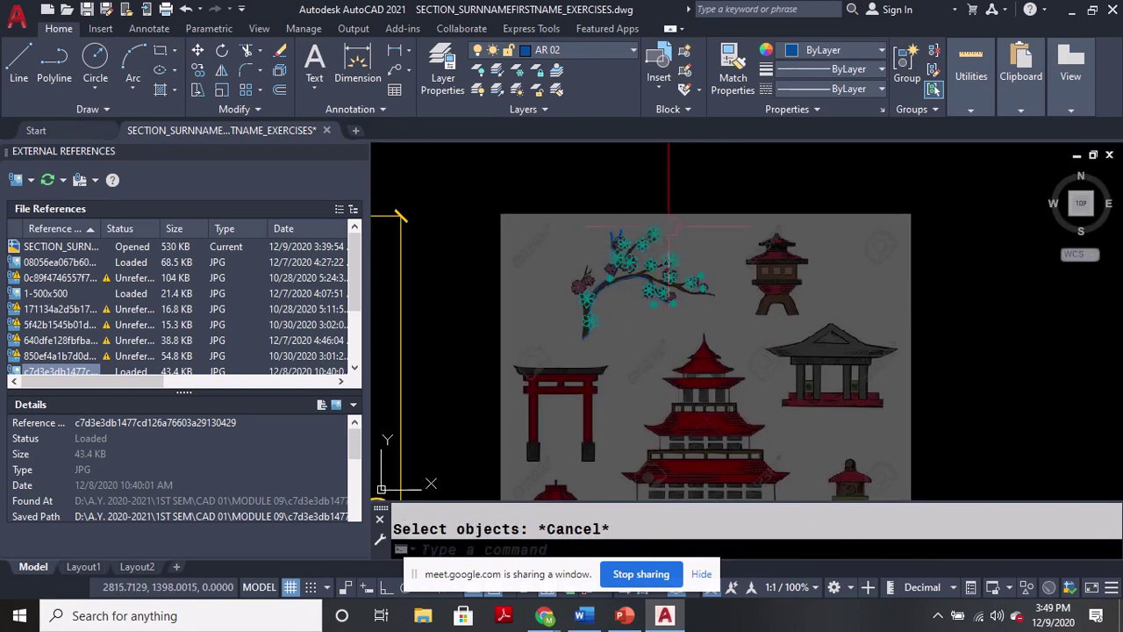
pyautogui.write('E')
pyautogui.press('Return')
pyautogui.click(702, 220)
pyautogui.press('Return')
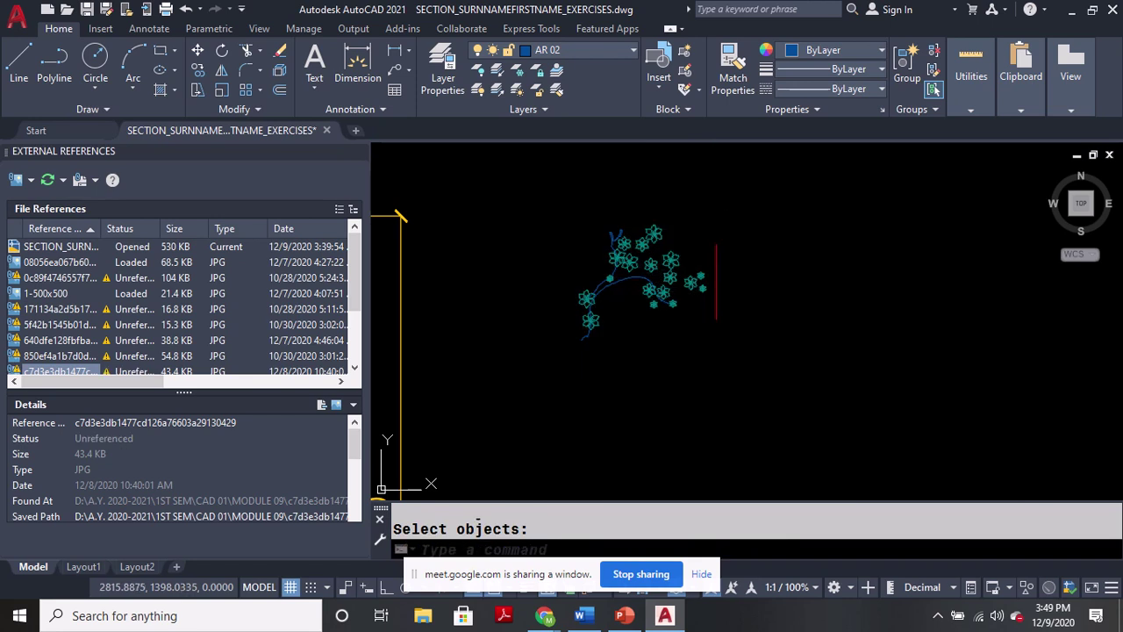
pyautogui.scroll(4, 621, 237)
pyautogui.scroll(-4, 623, 237)
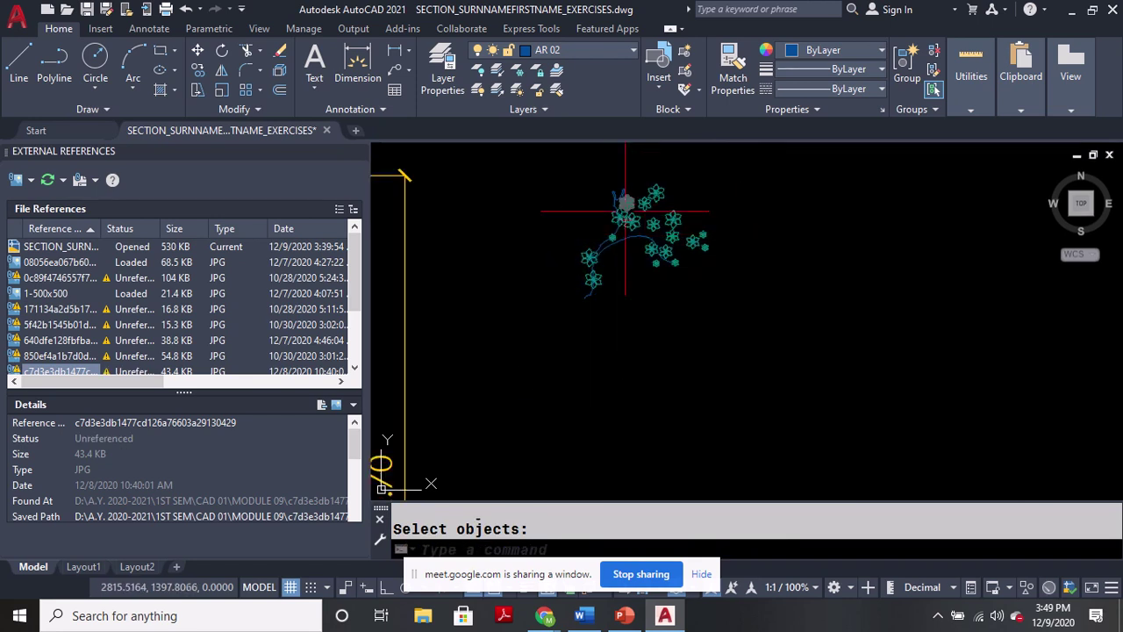
pyautogui.scroll(3, 625, 210)
pyautogui.scroll(-5, 702, 255)
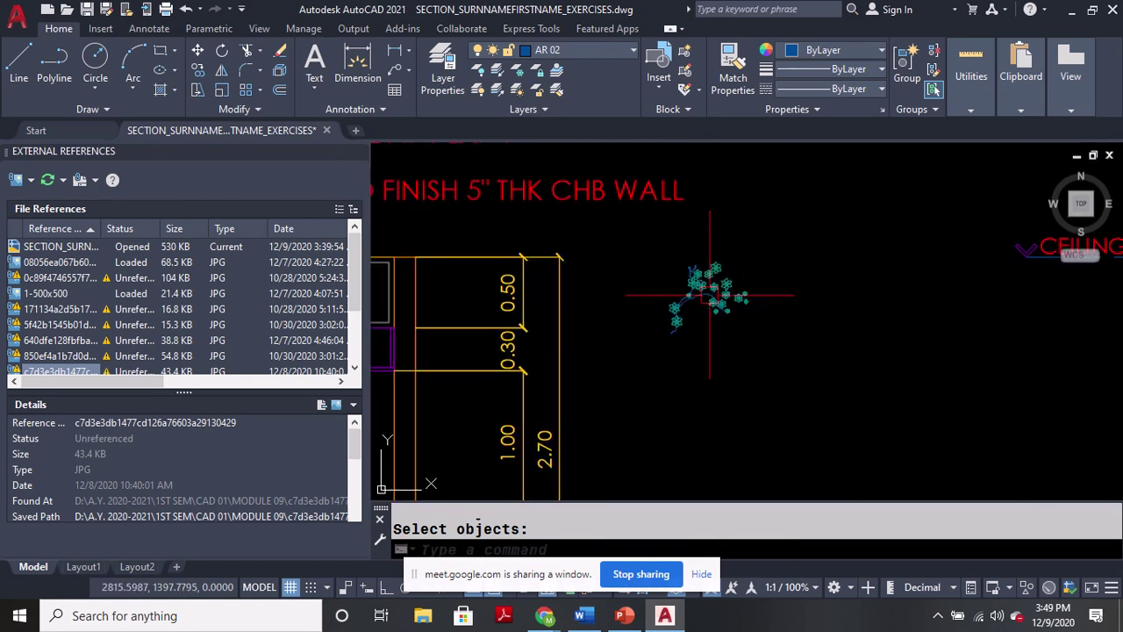
pyautogui.scroll(-5, 710, 294)
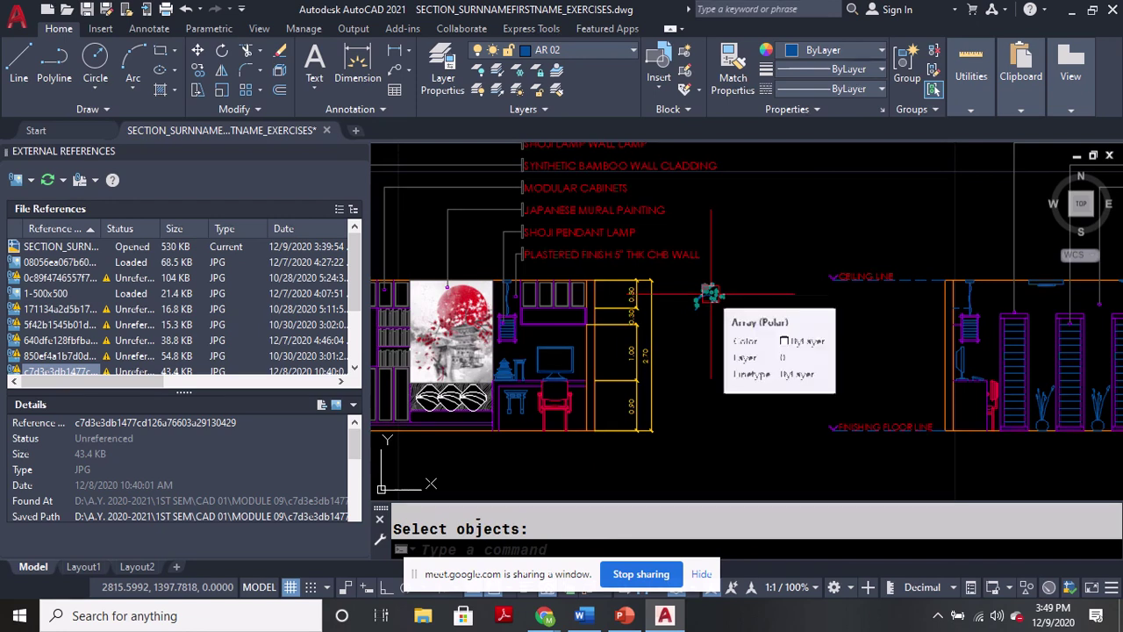
pyautogui.press('Escape')
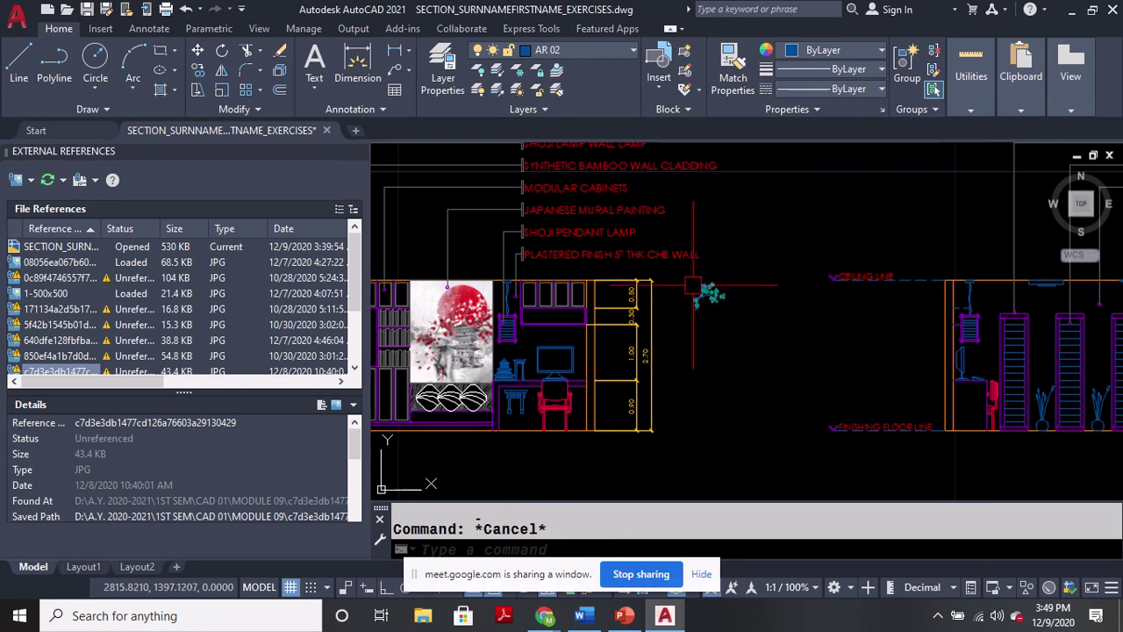
# Check the traced cherry blossom branch beside the elevation and close the External References palette.
pyautogui.scroll(5, 669, 359)
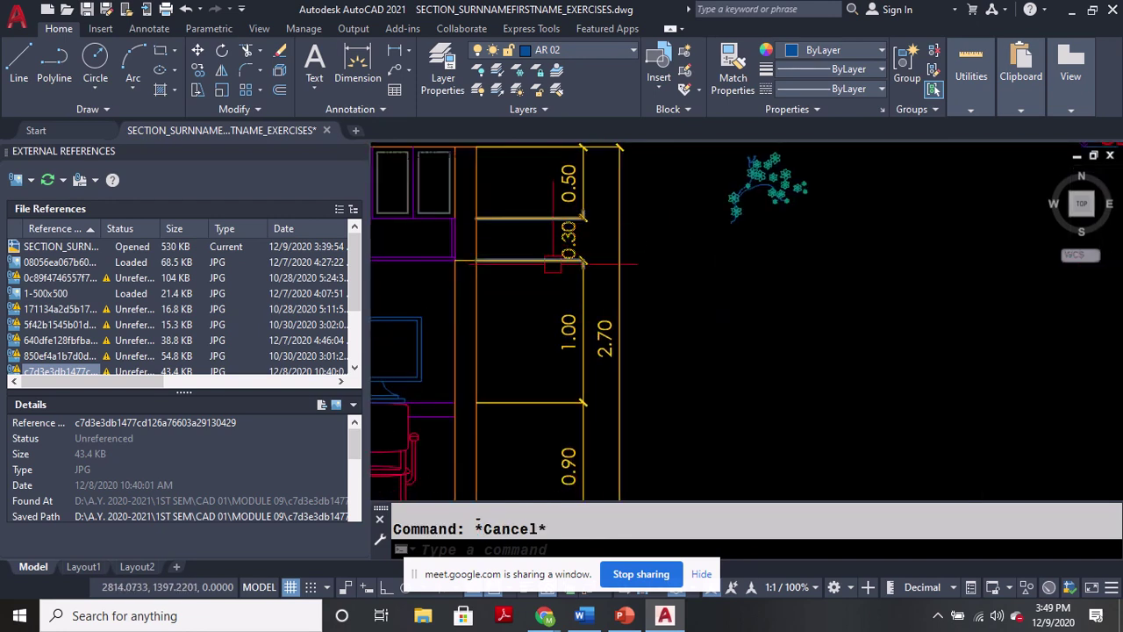
pyautogui.scroll(-5, 615, 232)
pyautogui.scroll(3, 619, 233)
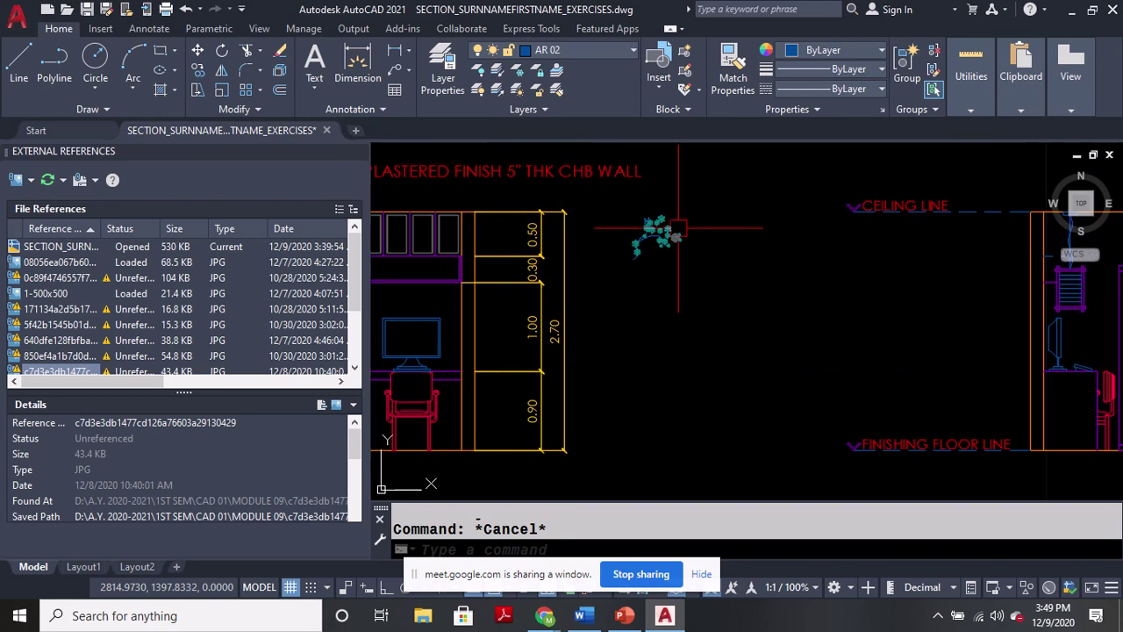
pyautogui.moveTo(678, 228); pyautogui.dragTo(909, 230, button='middle')
pyautogui.scroll(2, 445, 310)
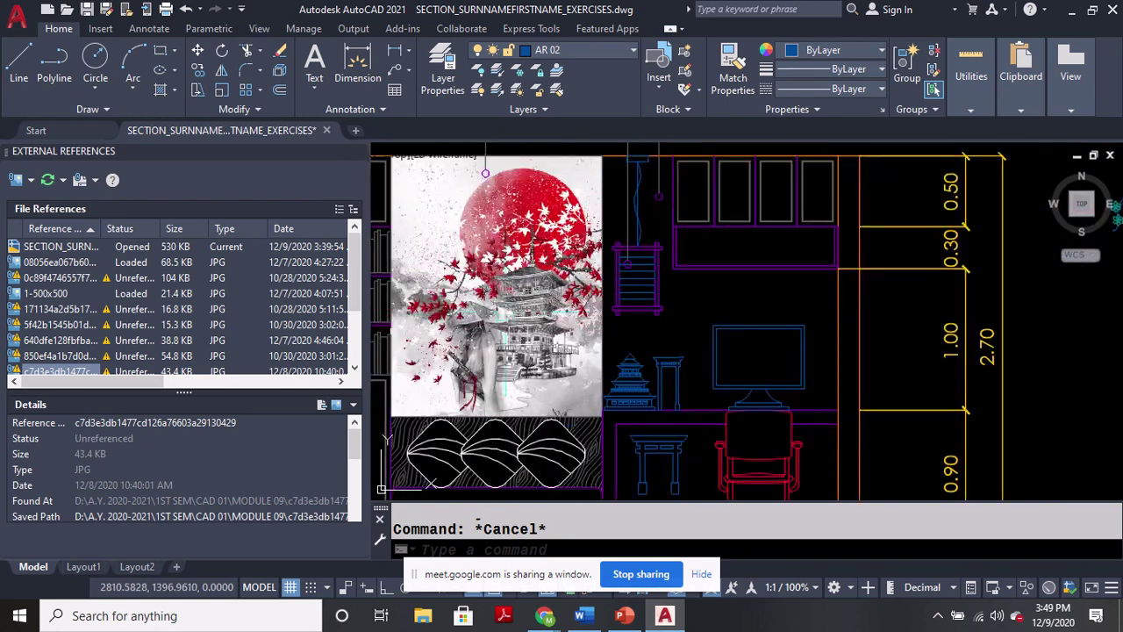
pyautogui.scroll(-4, 506, 312)
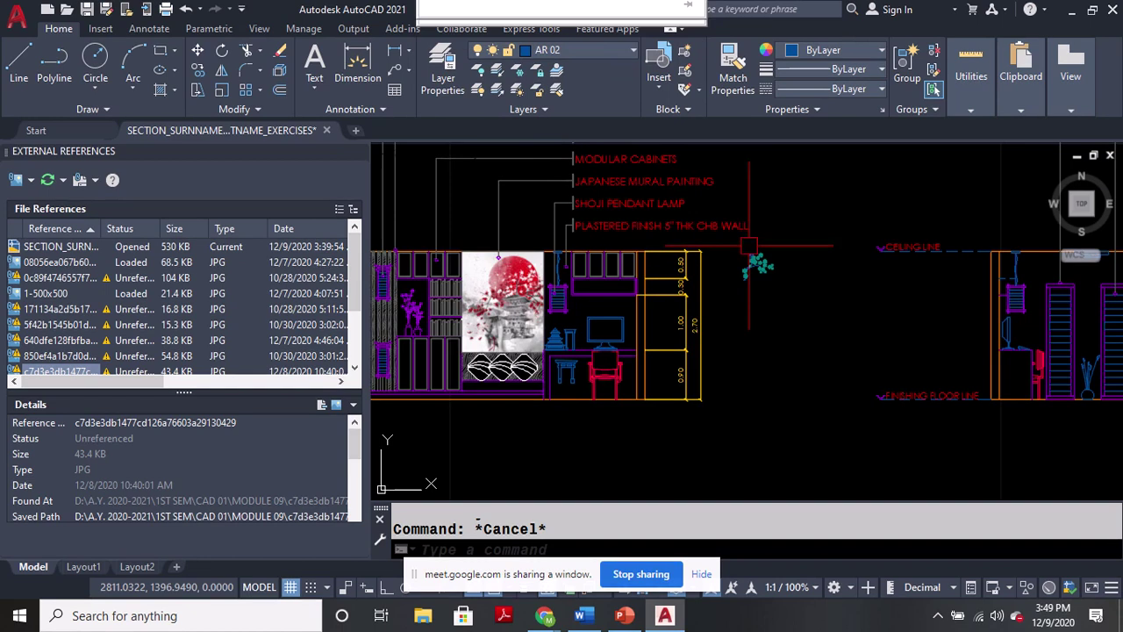
pyautogui.scroll(5, 761, 254)
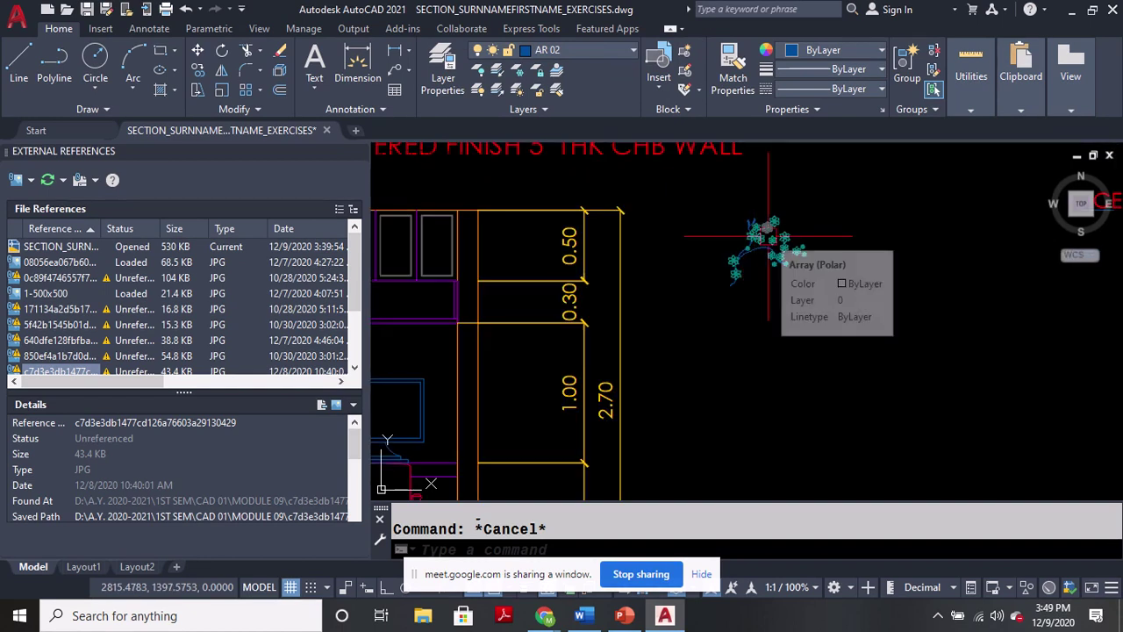
pyautogui.scroll(4, 768, 237)
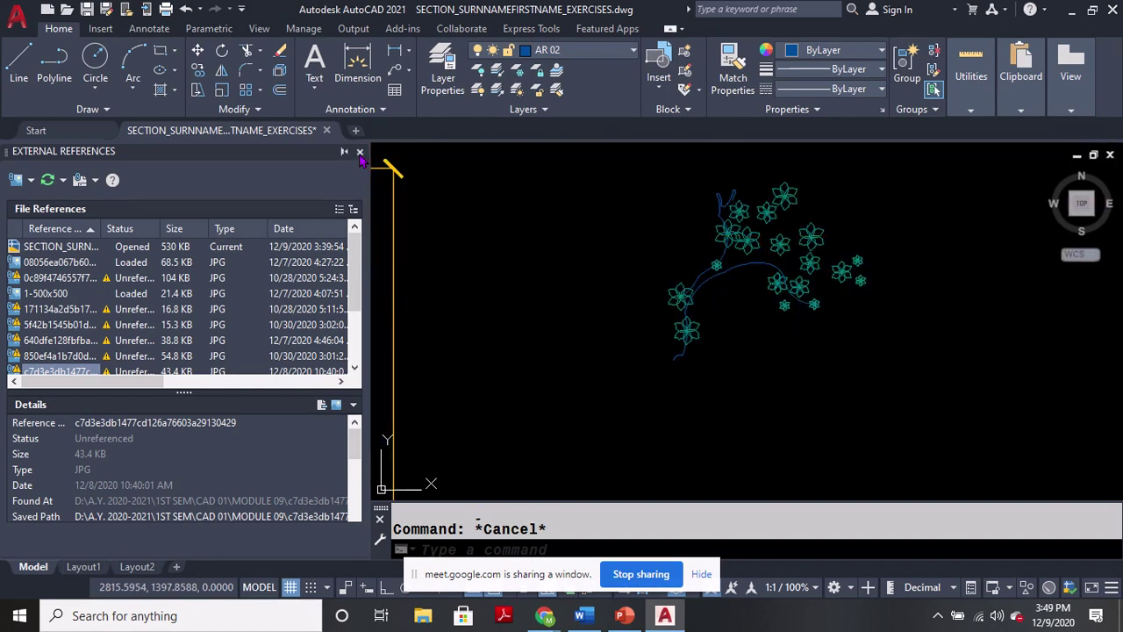
pyautogui.click(360, 153)
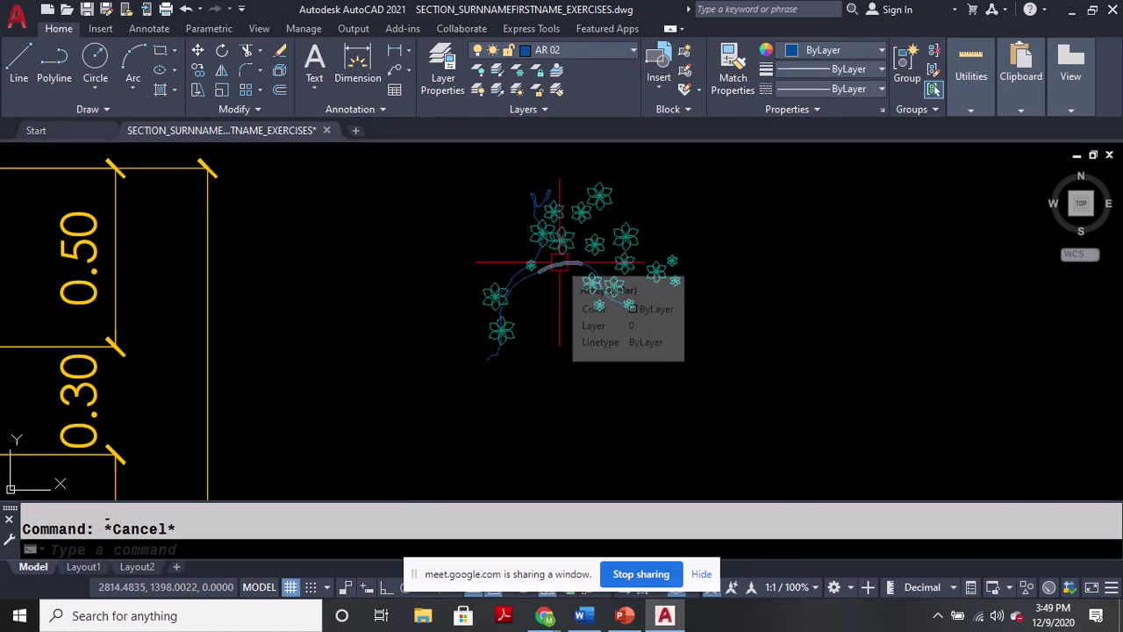
# On layer AR 03, draw a small circle as a leader dot inside the leftmost upper cabinet door of the unannotated elevation.
pyautogui.scroll(-2, 537, 239)
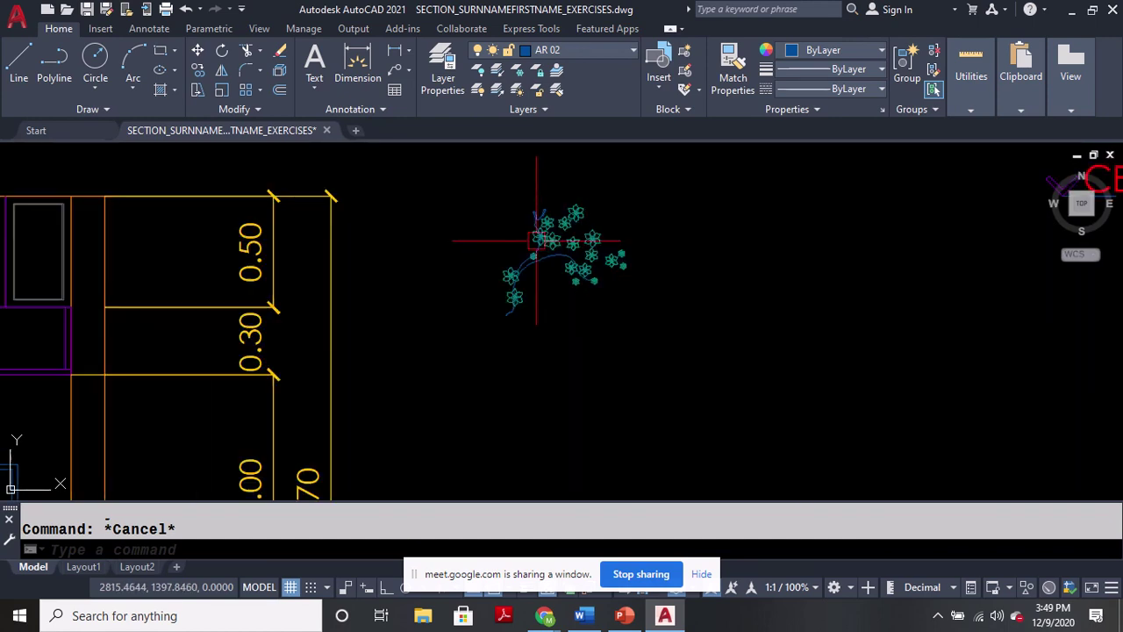
pyautogui.scroll(-3, 536, 240)
pyautogui.moveTo(799, 247); pyautogui.dragTo(452, 363, button='middle')
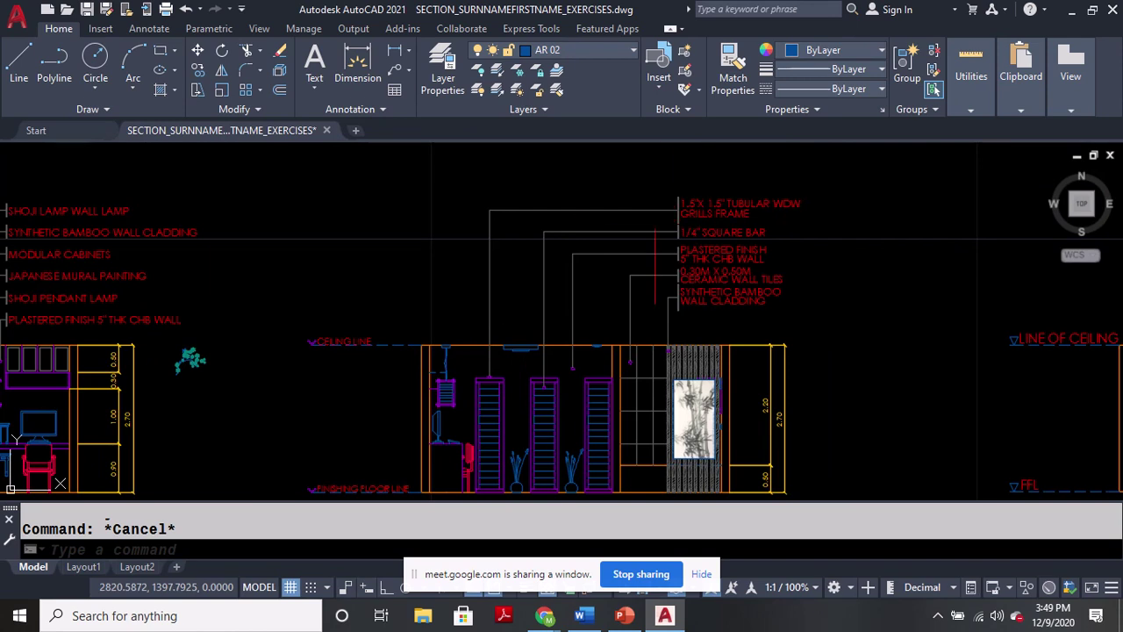
pyautogui.scroll(-1, 542, 246)
pyautogui.moveTo(857, 322); pyautogui.dragTo(579, 333, button='middle')
pyautogui.scroll(1, 634, 330)
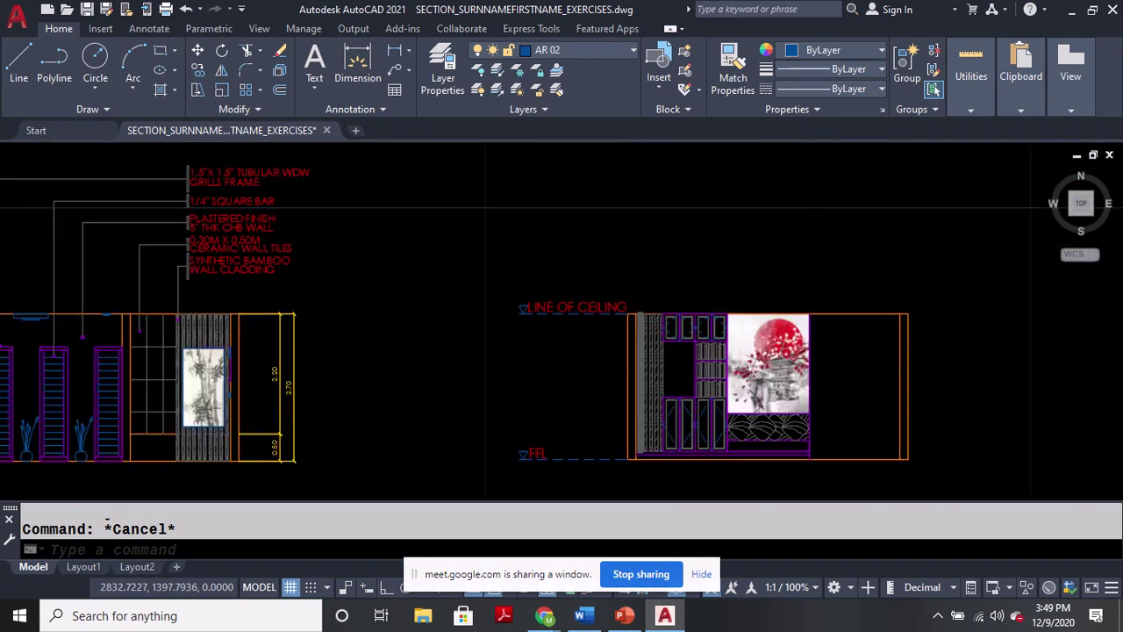
pyautogui.scroll(4, 684, 326)
pyautogui.moveTo(740, 325); pyautogui.dragTo(640, 326, button='middle')
pyautogui.scroll(2, 657, 326)
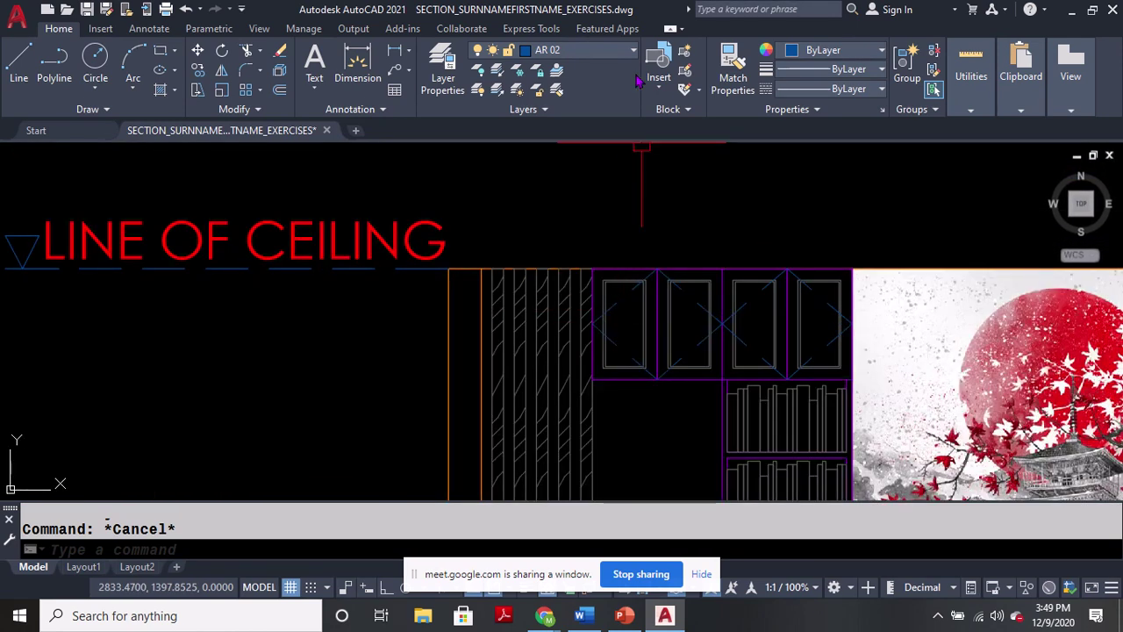
pyautogui.click(580, 50)
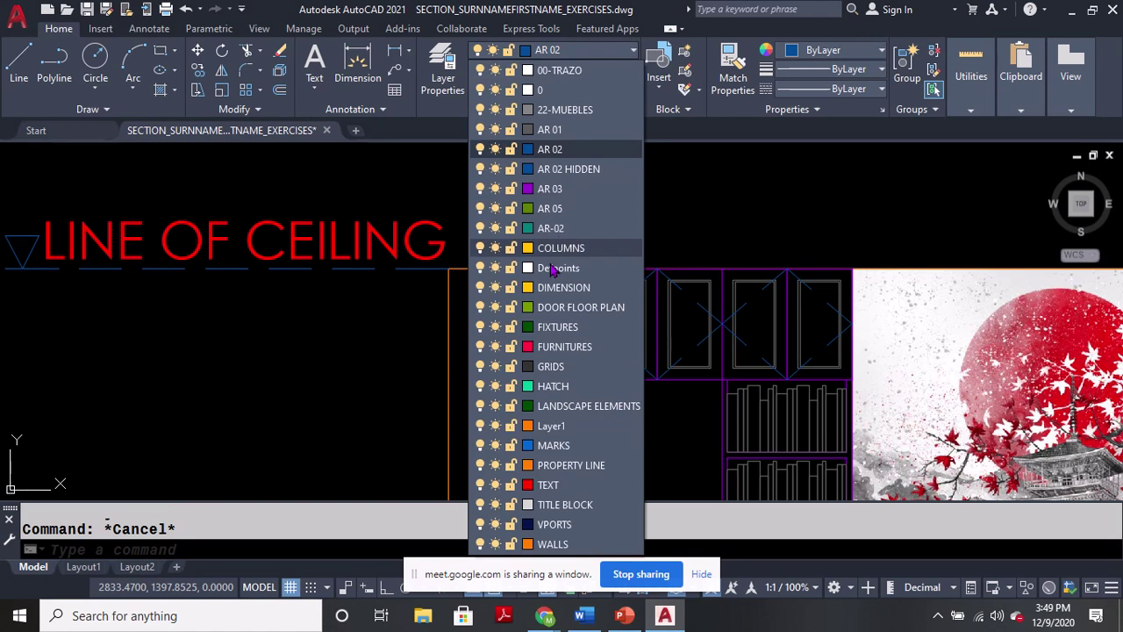
pyautogui.click(550, 188)
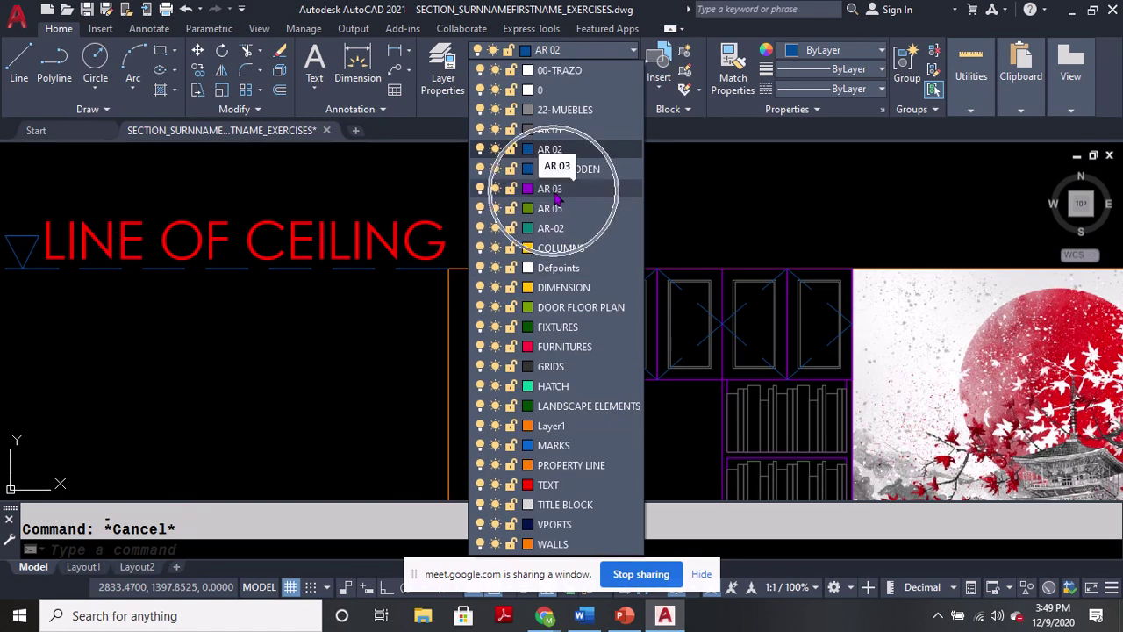
pyautogui.scroll(2, 577, 213)
pyautogui.scroll(2, 635, 314)
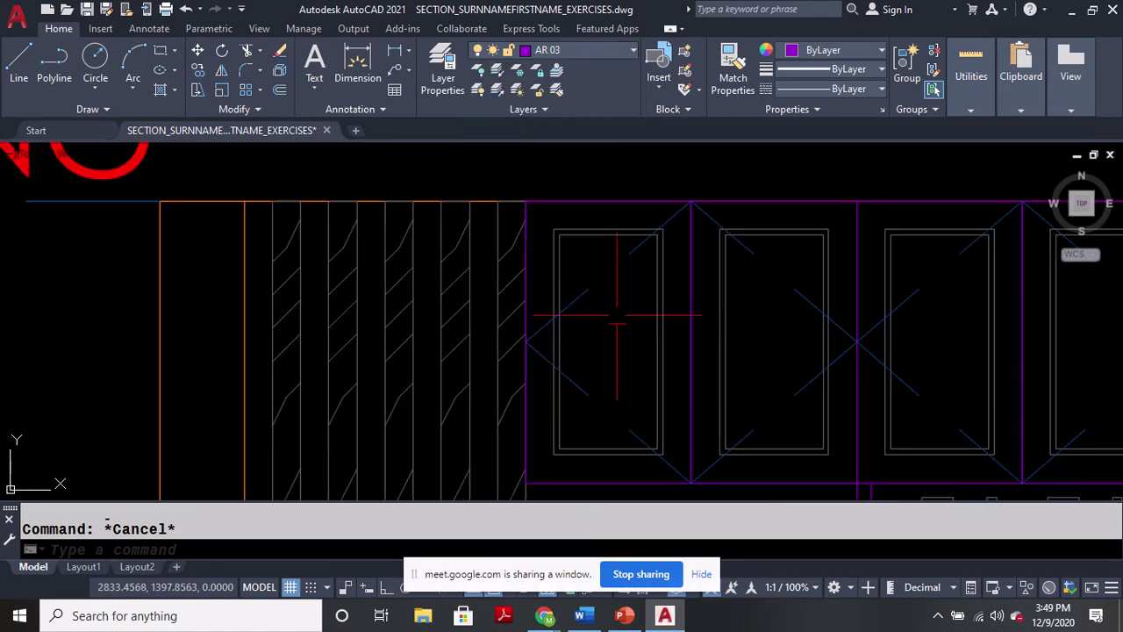
pyautogui.write('c')
pyautogui.press('Return')
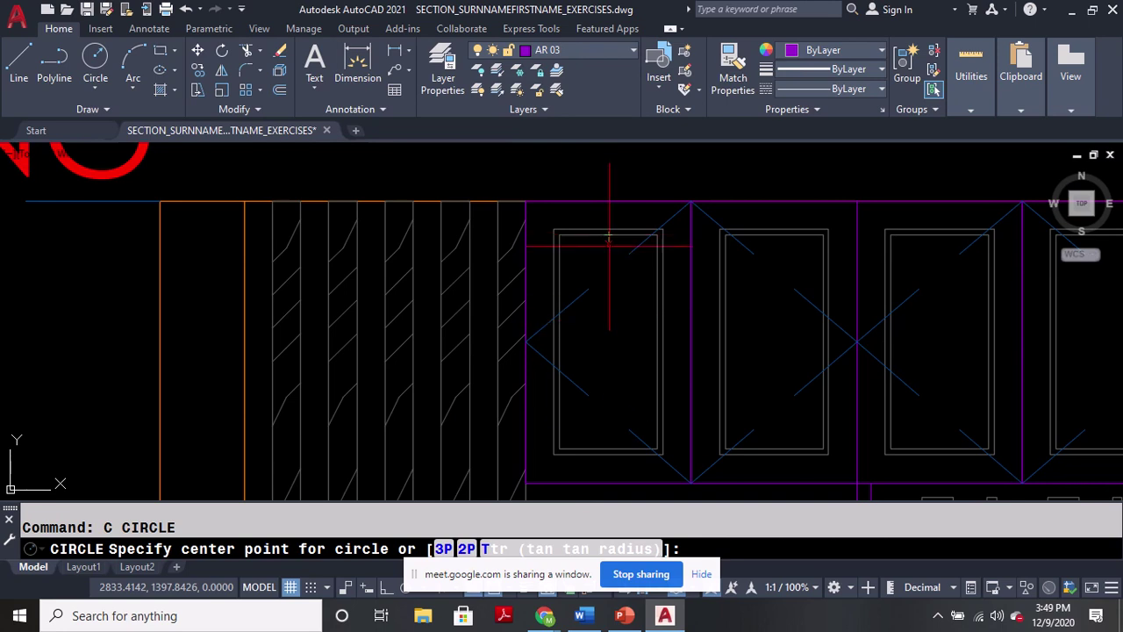
pyautogui.click(615, 323)
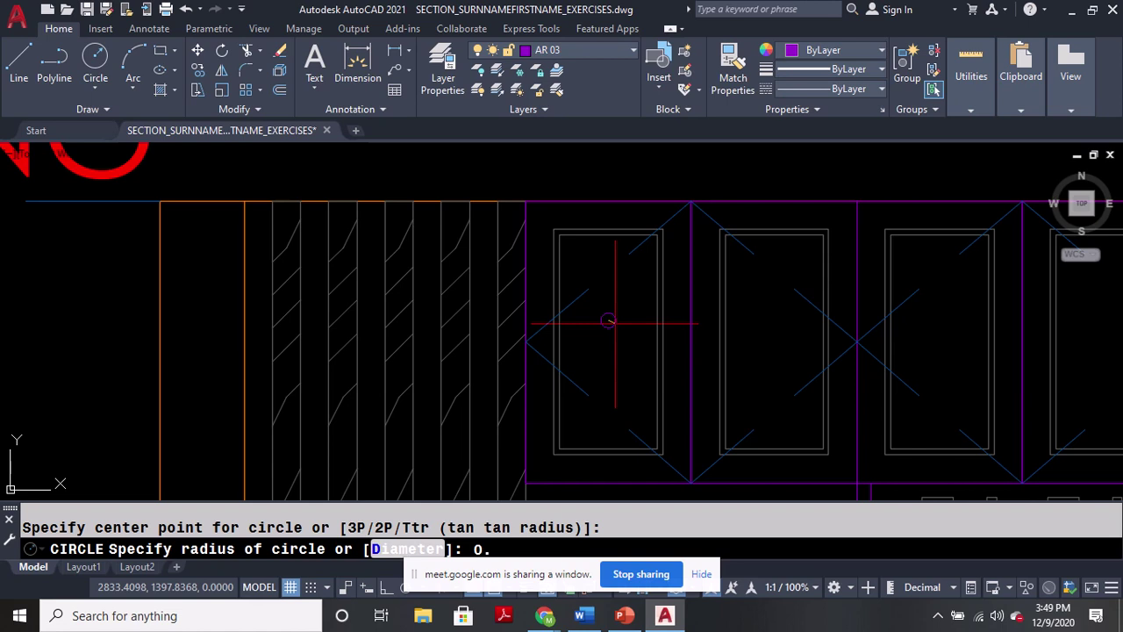
pyautogui.press('Return')
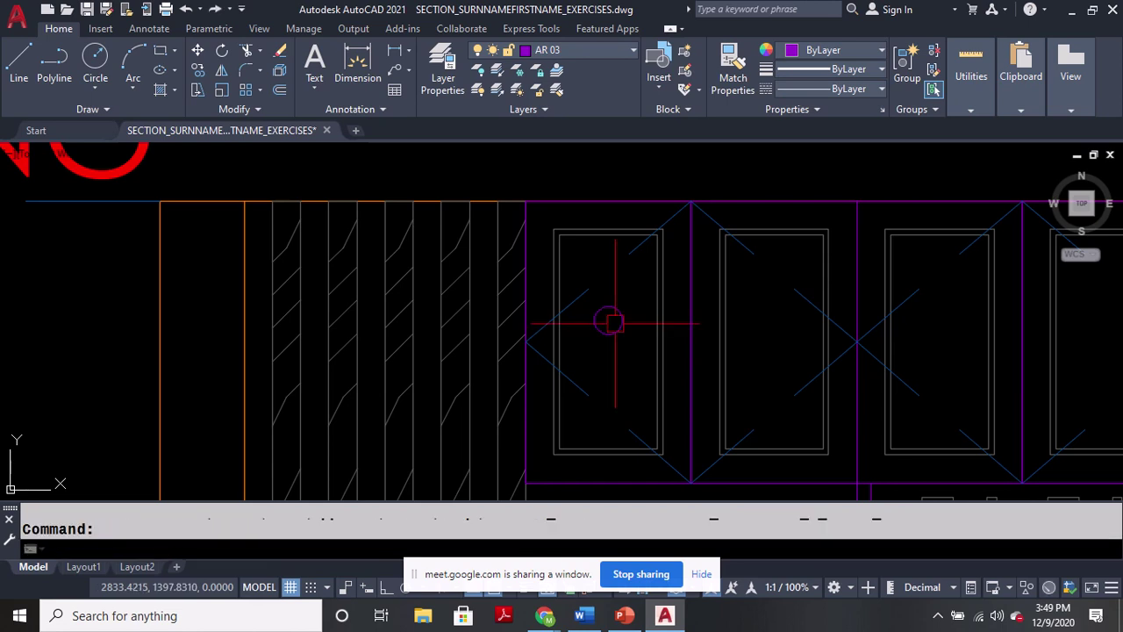
# On layer AR 01, draw a leader line from the circle's centre 2.5 straight up, continuing horizontally rightward past the mural, with Ortho on.
pyautogui.click(589, 56)
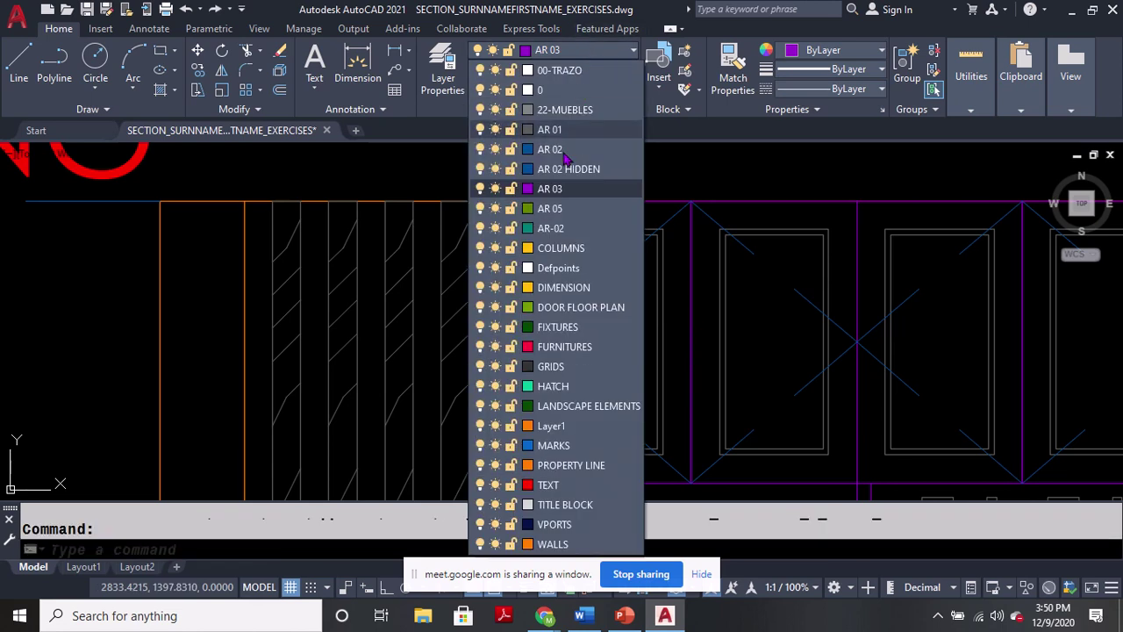
pyautogui.click(545, 145)
pyautogui.write('L')
pyautogui.press('Return')
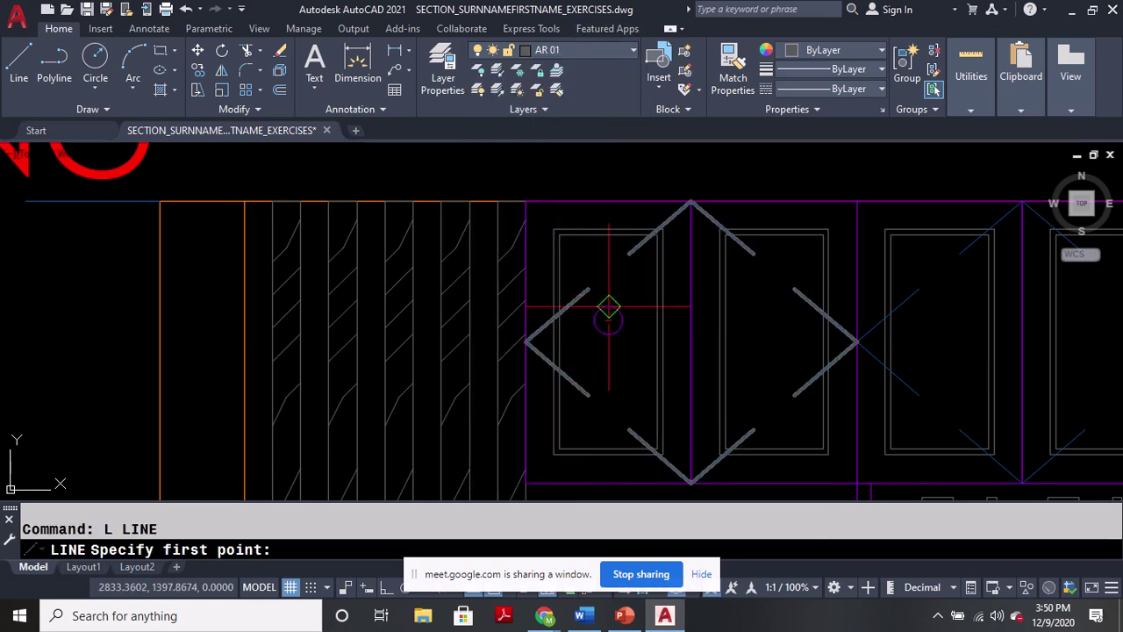
pyautogui.click(608, 320)
pyautogui.scroll(-5, 579, 333)
pyautogui.moveTo(603, 202); pyautogui.dragTo(603, 262, button='middle')
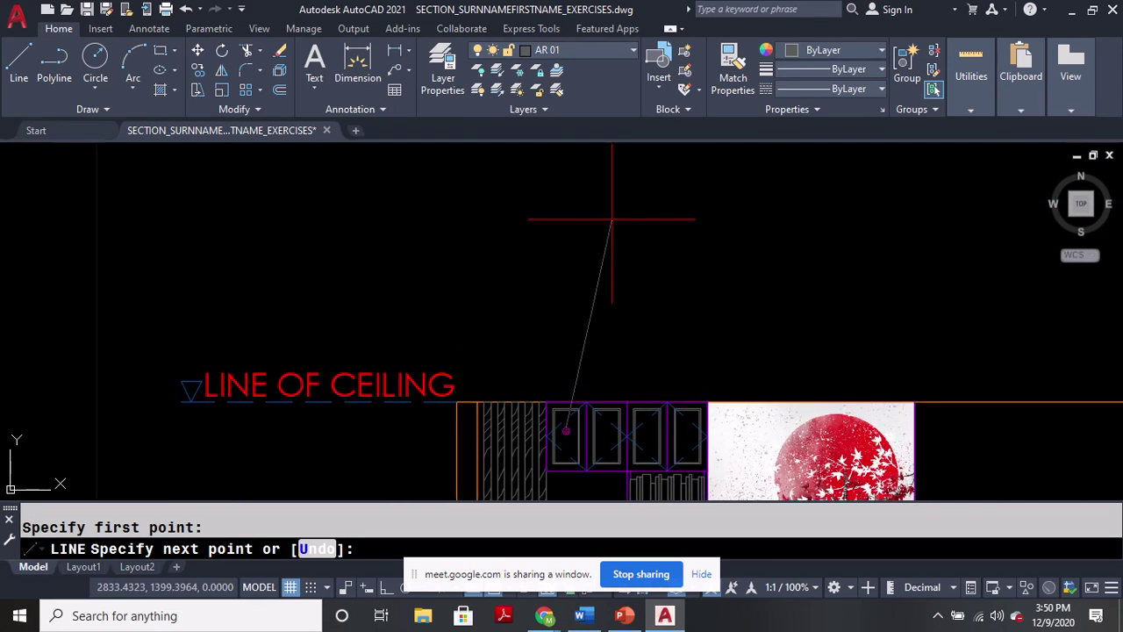
pyautogui.press('F8')
pyautogui.moveTo(575, 195); pyautogui.dragTo(578, 262, button='middle')
pyautogui.write('2')
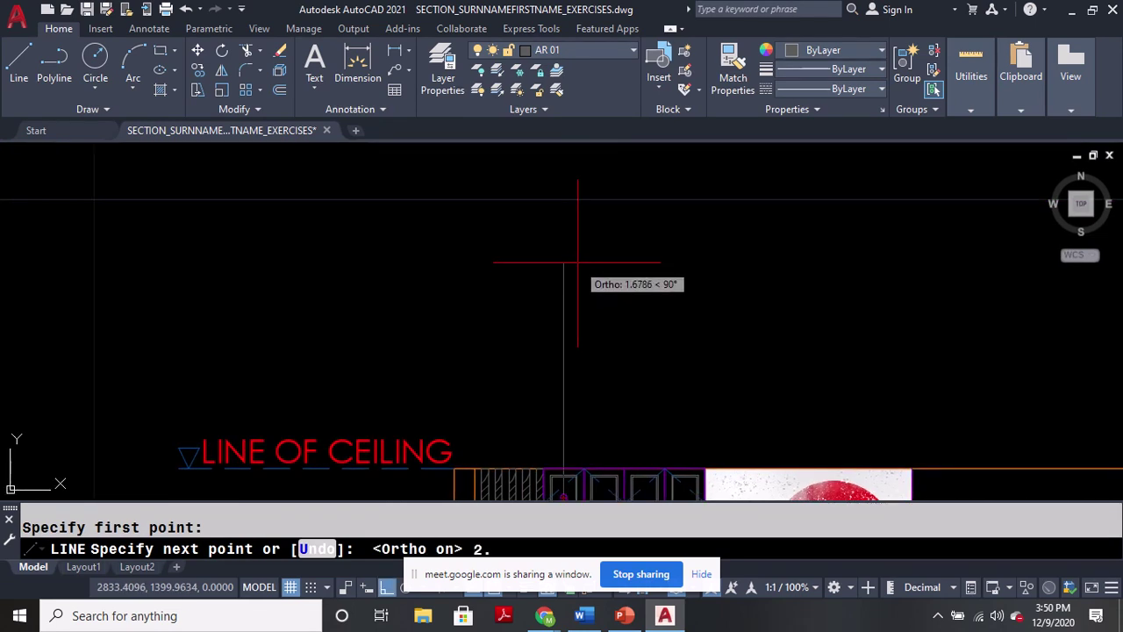
pyautogui.write('.5')
pyautogui.press('Return')
pyautogui.scroll(-2, 580, 231)
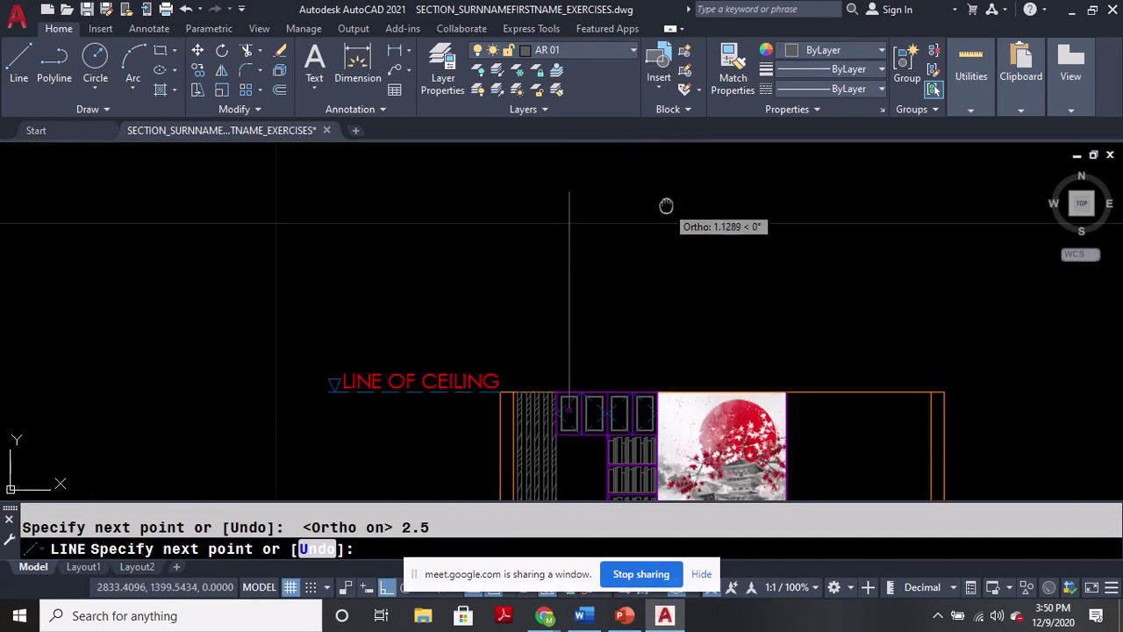
pyautogui.moveTo(665, 208); pyautogui.dragTo(590, 237, button='middle')
pyautogui.click(720, 195)
# Check the Google Meet window and return to the AutoCAD drawing.
pyautogui.moveTo(553, 623)
pyautogui.click(484, 571)
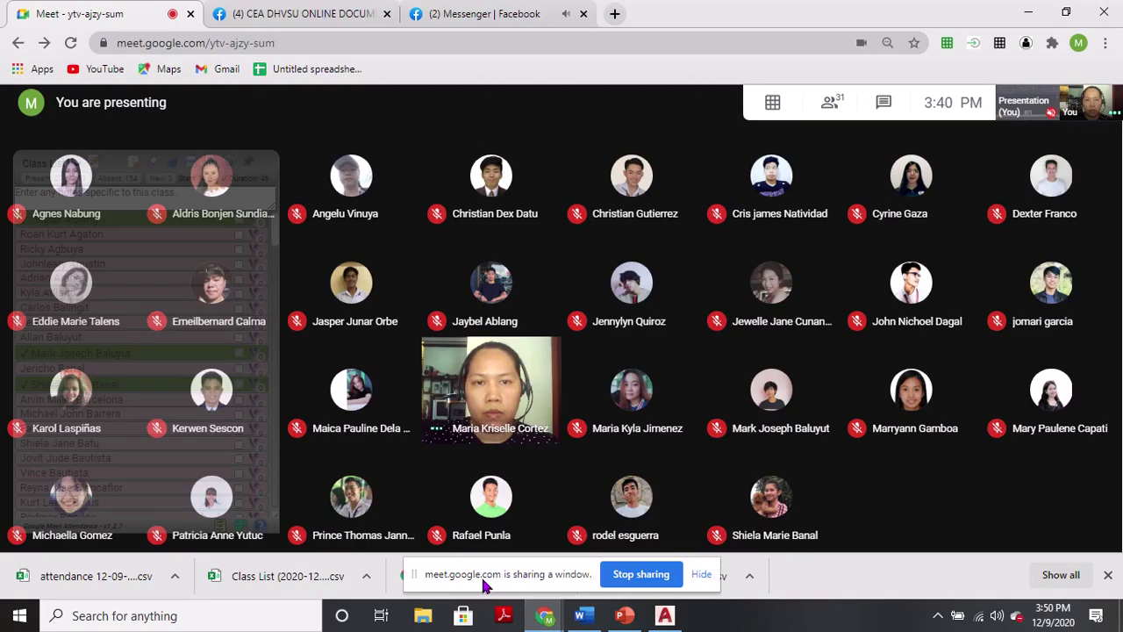
pyautogui.click(665, 615)
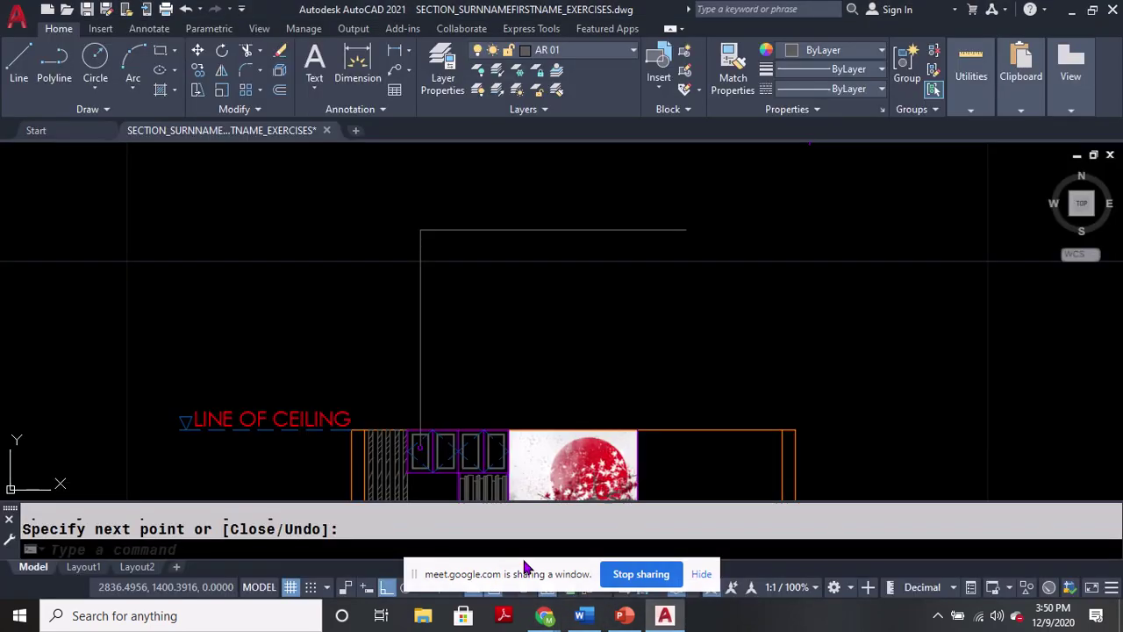
# Draw a small upright rectangle at the free end of the horizontal leader line.
pyautogui.moveTo(675, 267); pyautogui.dragTo(600, 317, button='middle')
pyautogui.write('C')
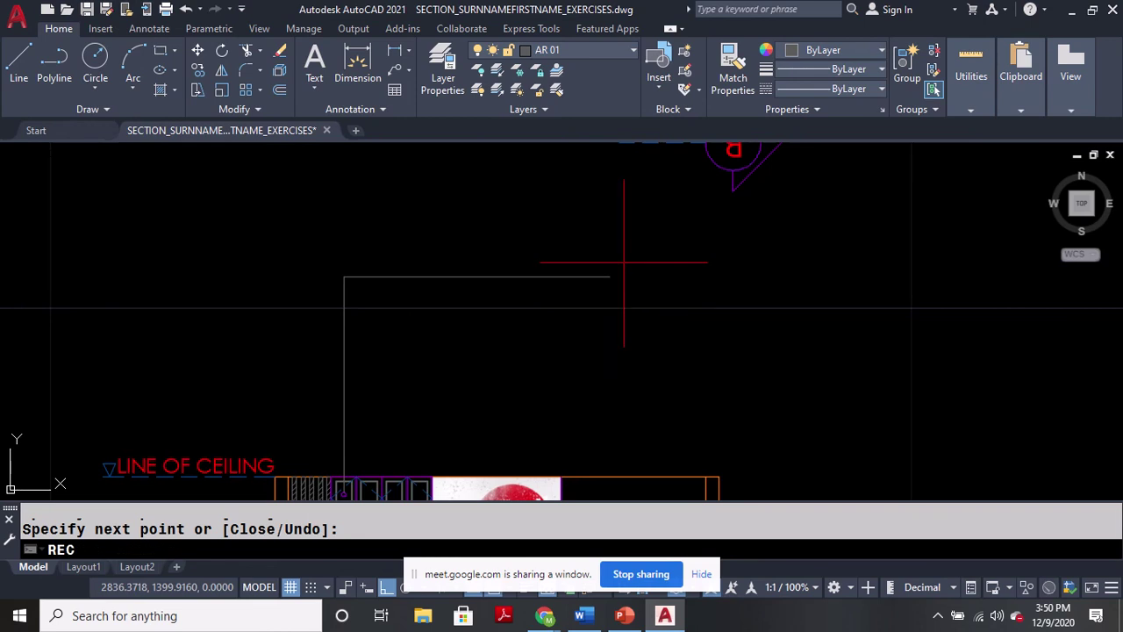
pyautogui.press('Return')
pyautogui.click(570, 335)
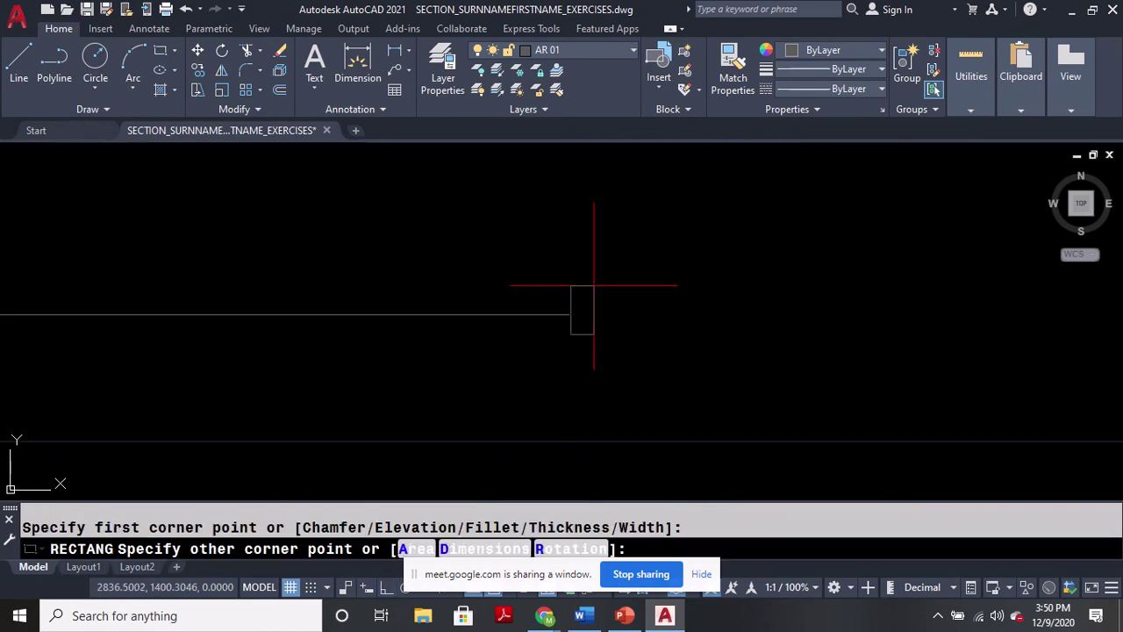